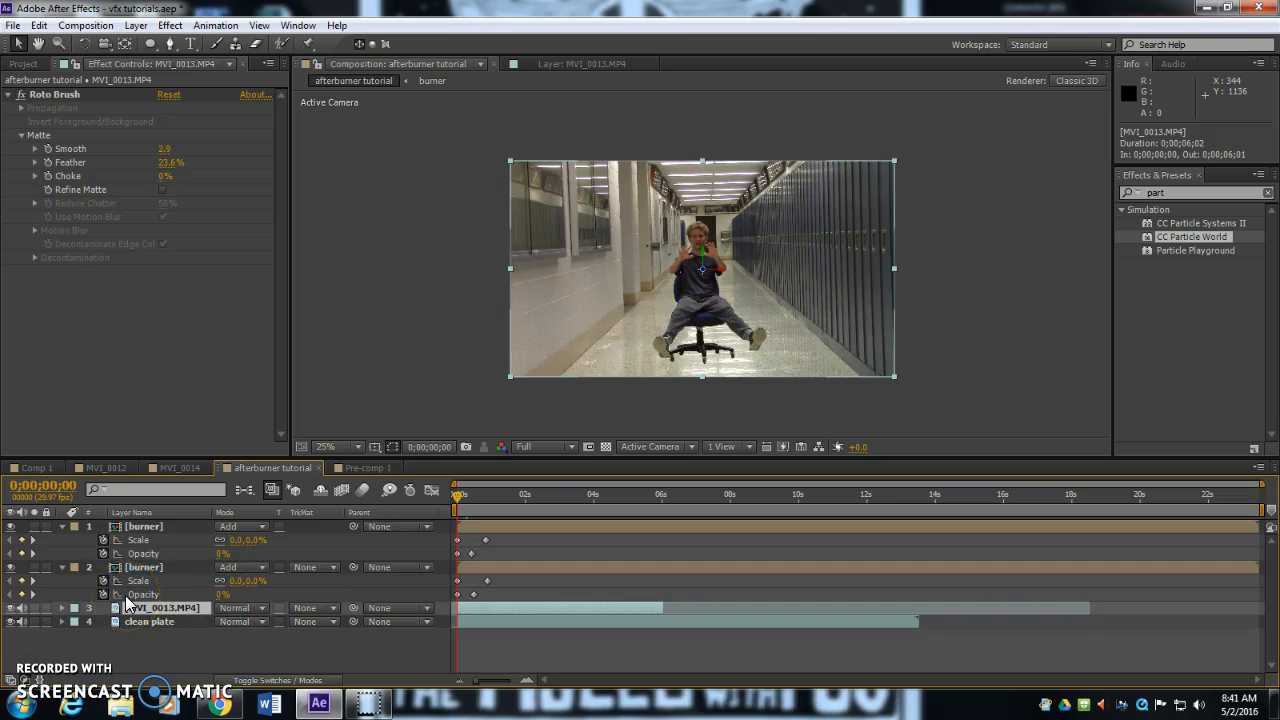
# Step: Duplicate the MVI_0013.MP4 layer and flip the lower copy vertically by unlinking its scale and setting Y to -100%
pyautogui.click(180, 606)
pyautogui.hotkey('ctrl', 'd')
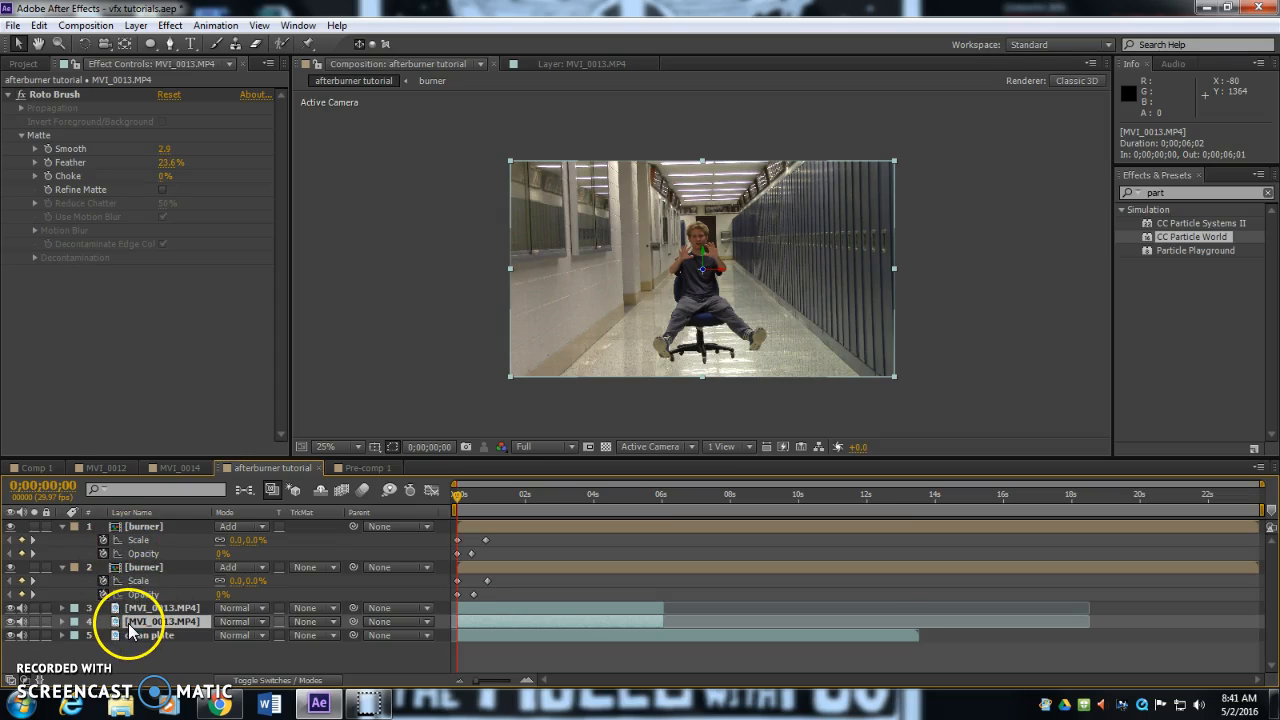
pyautogui.press('s')
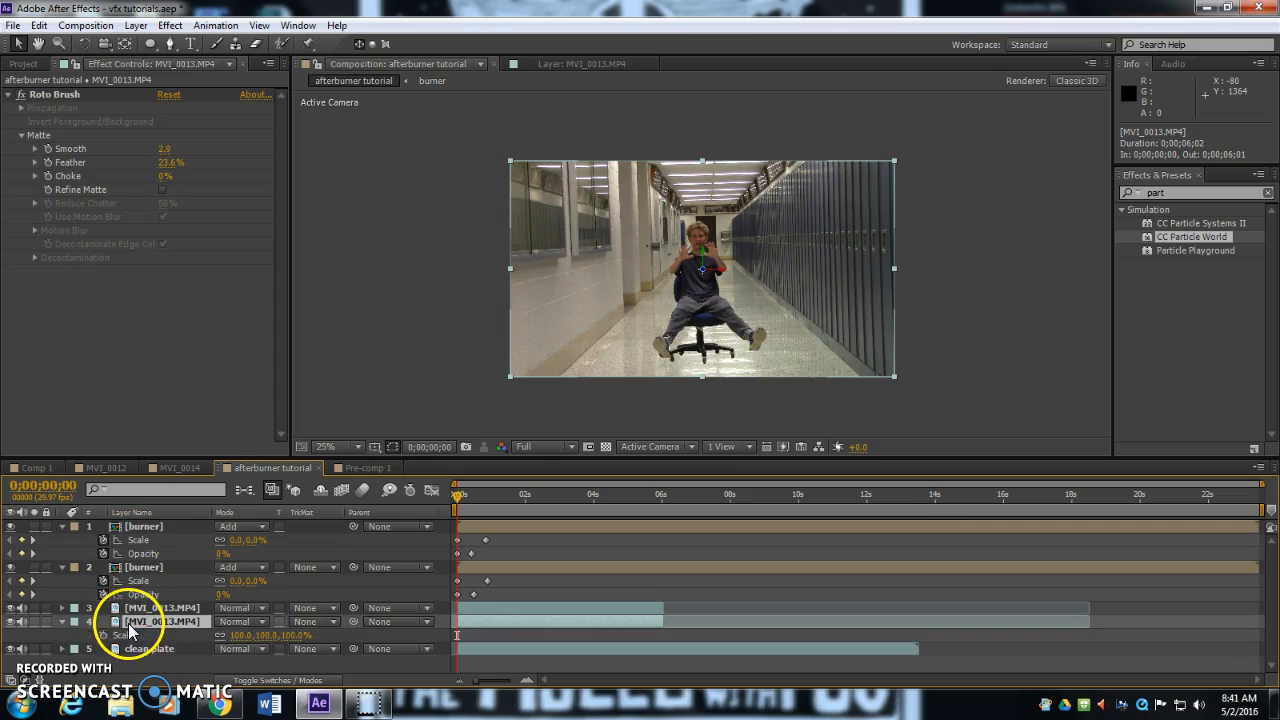
pyautogui.click(220, 635)
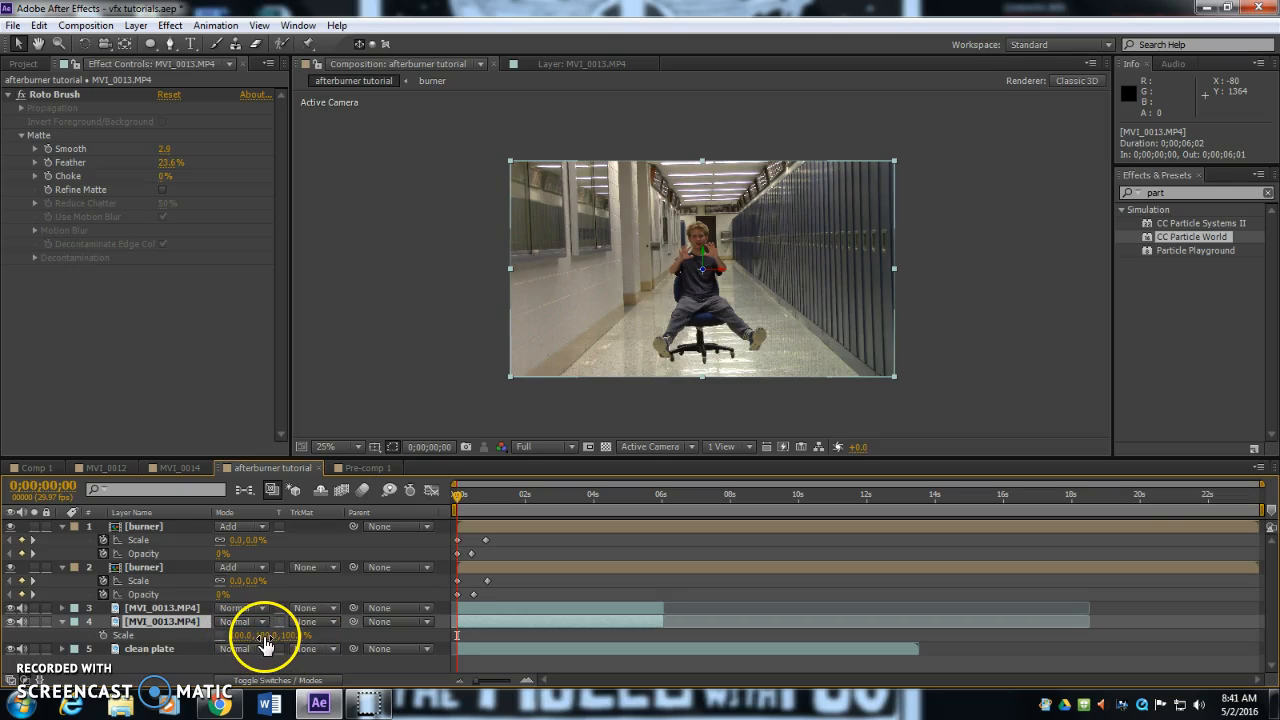
pyautogui.click(266, 636)
pyautogui.write('-10')
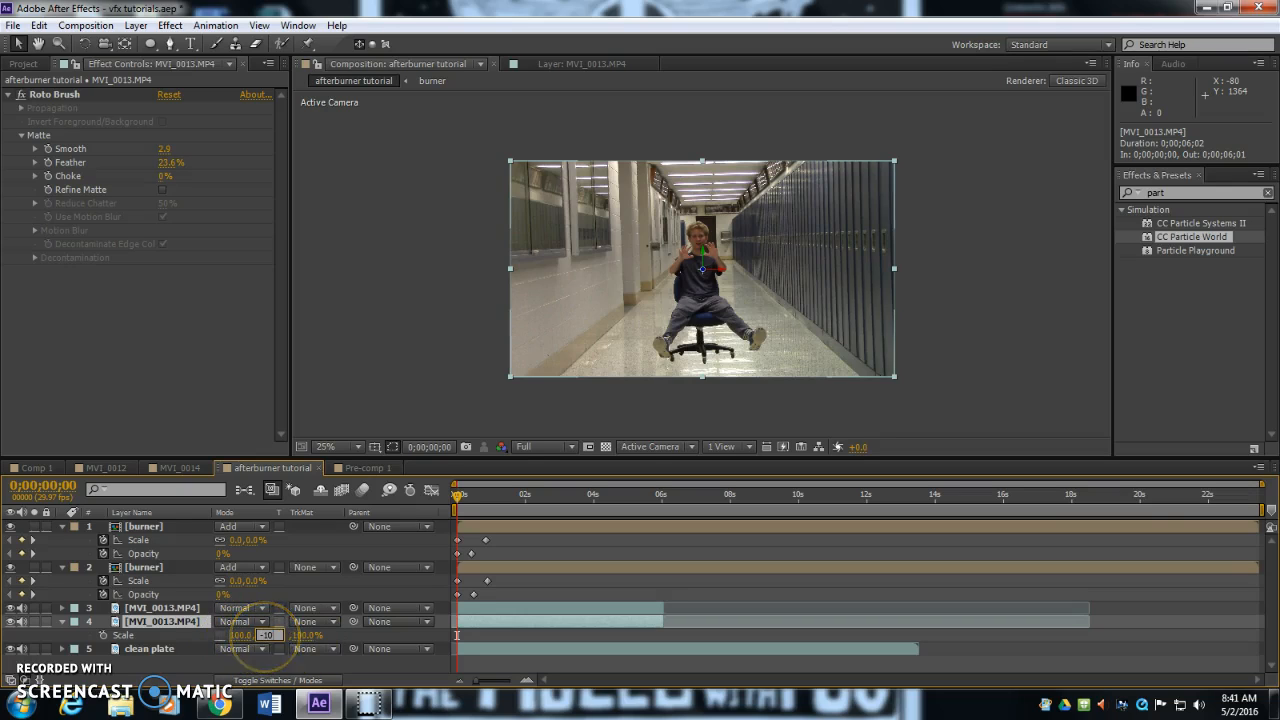
pyautogui.write('0')
pyautogui.press('Return')
# Step: Move the flipped copy straight down to about position 960, 1448 and set its blending mode to Overlay
pyautogui.moveTo(721, 214); pyautogui.dragTo(726, 405)
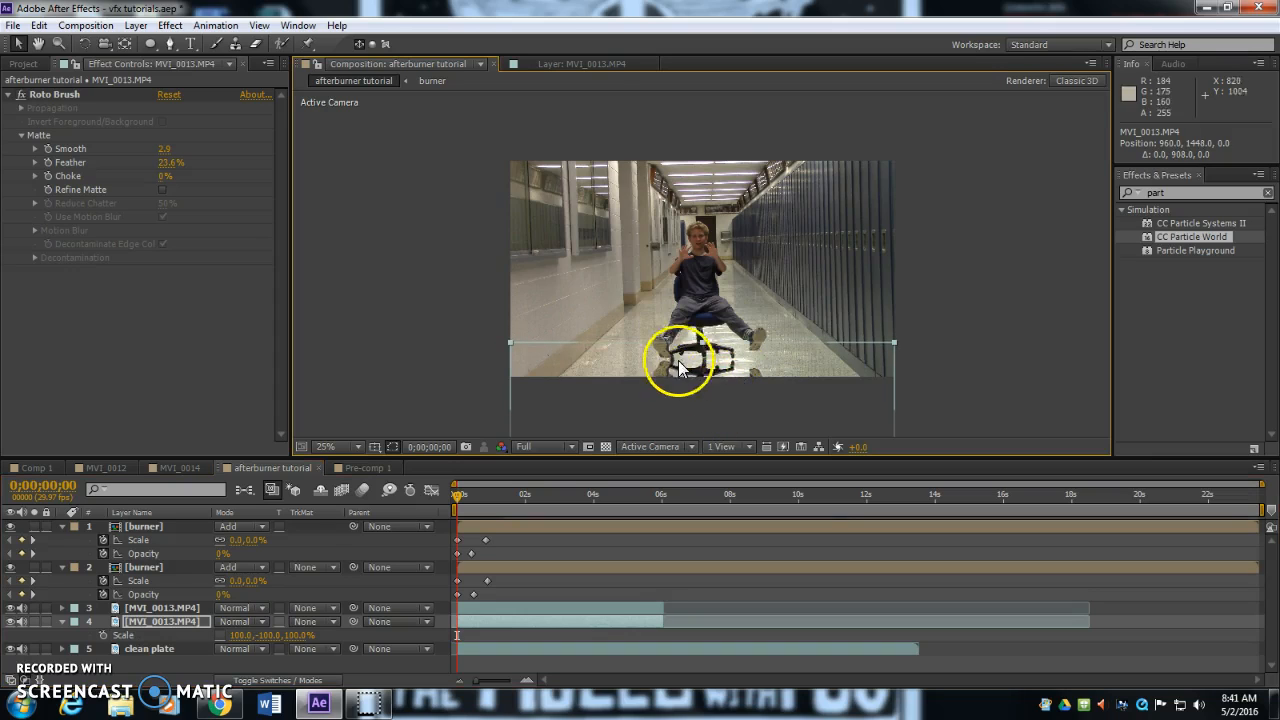
pyautogui.click(240, 624)
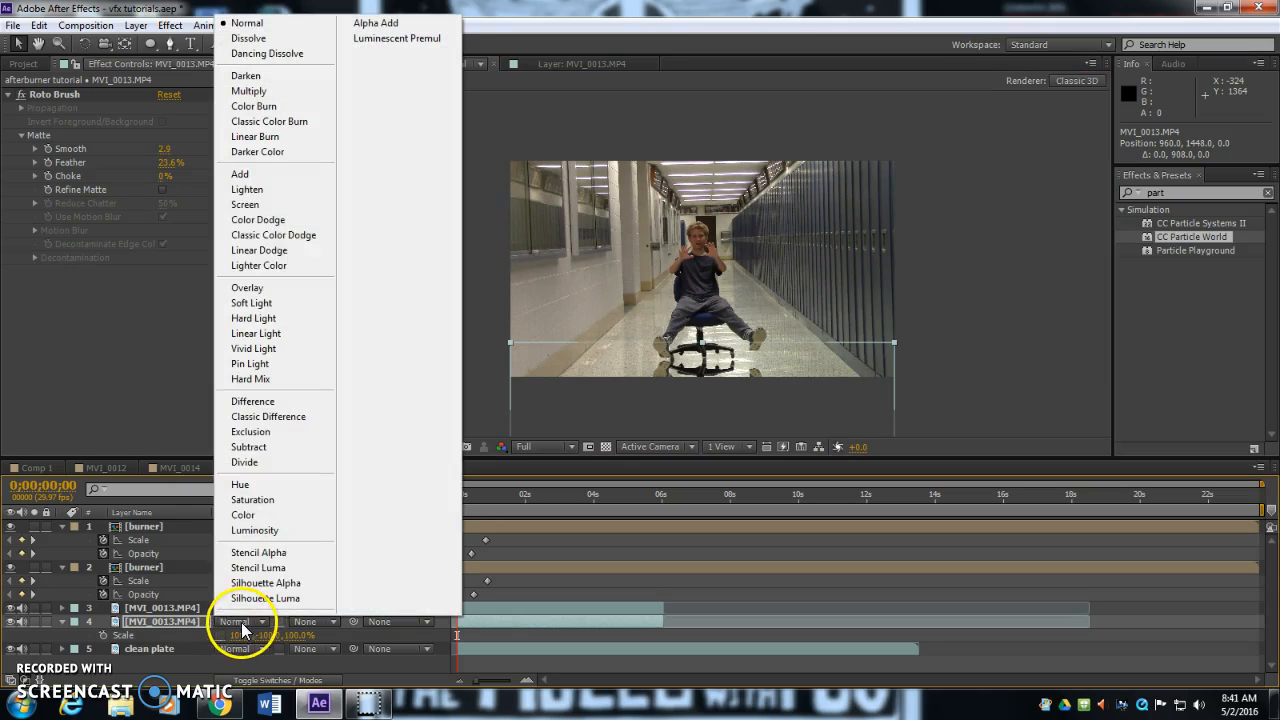
pyautogui.click(268, 292)
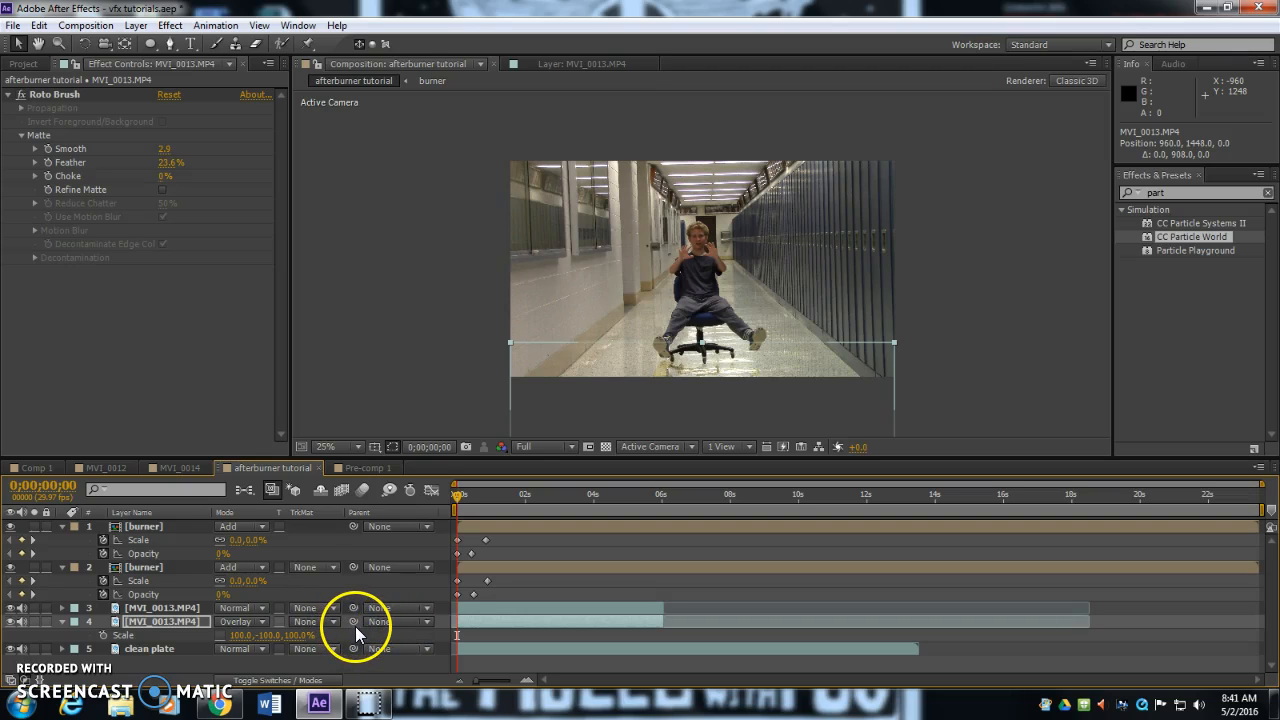
# Step: Parent the flipped copy and both burner layers to the upper MVI_0013.MP4 layer
pyautogui.moveTo(353, 623); pyautogui.dragTo(175, 615)
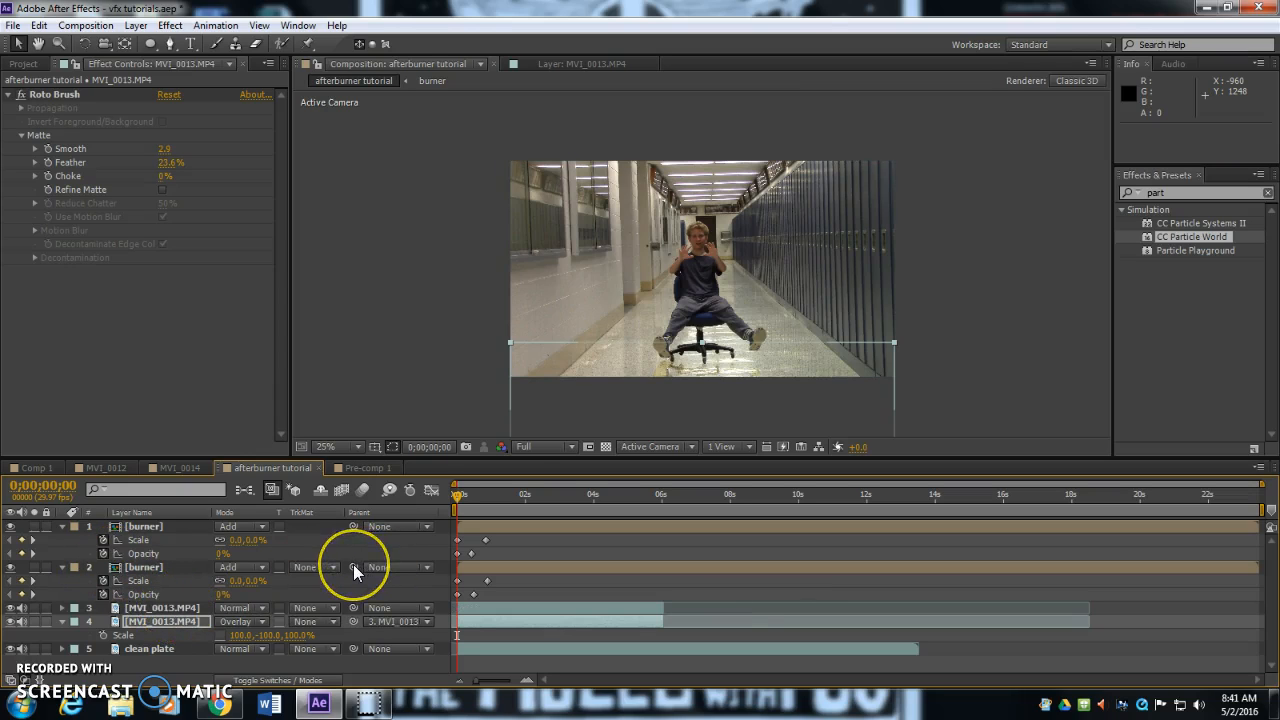
pyautogui.moveTo(353, 567); pyautogui.dragTo(166, 608)
pyautogui.moveTo(351, 529); pyautogui.dragTo(166, 606)
# Step: Make both burner layers 3D and collapse their properties in the timeline
pyautogui.click(170, 607)
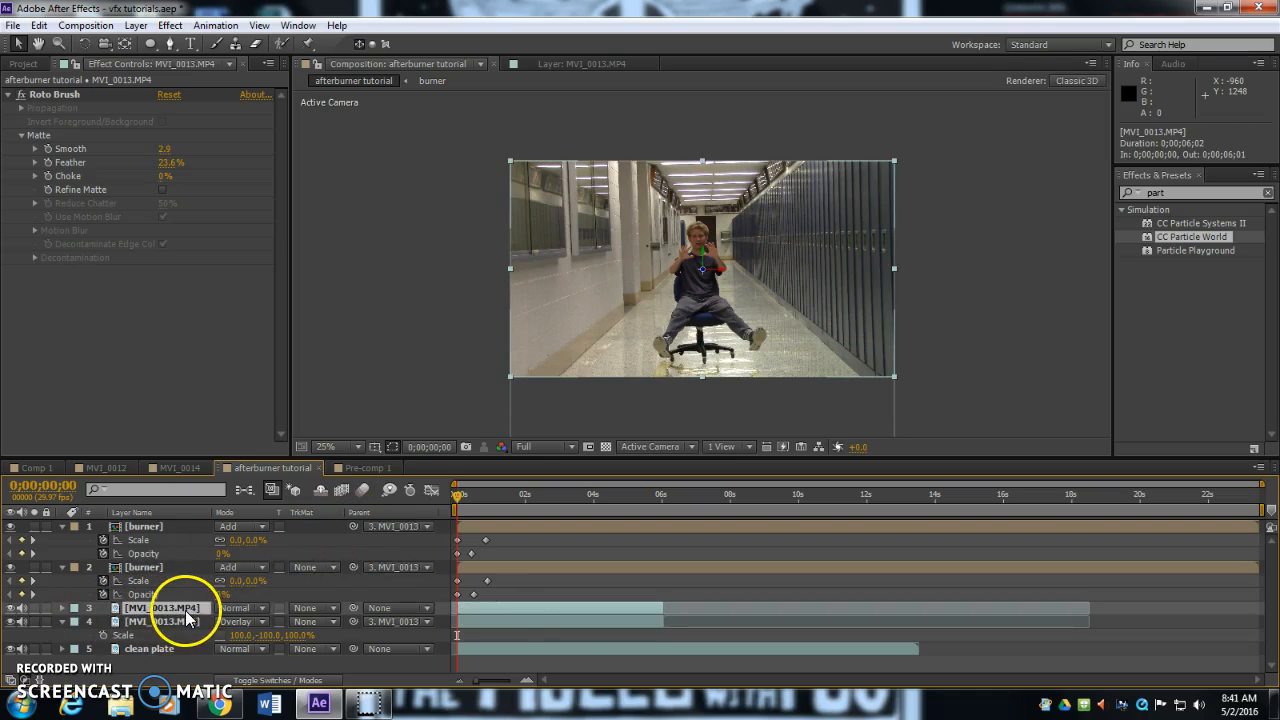
pyautogui.click(272, 681)
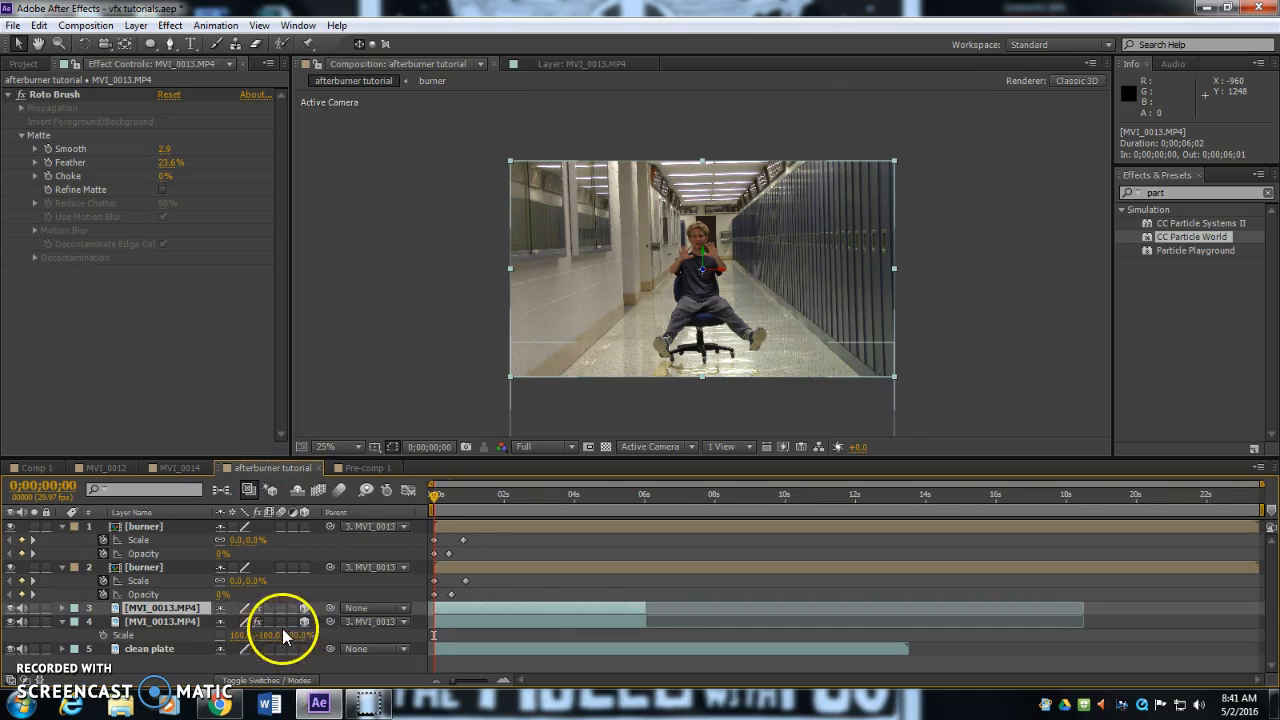
pyautogui.click(304, 567)
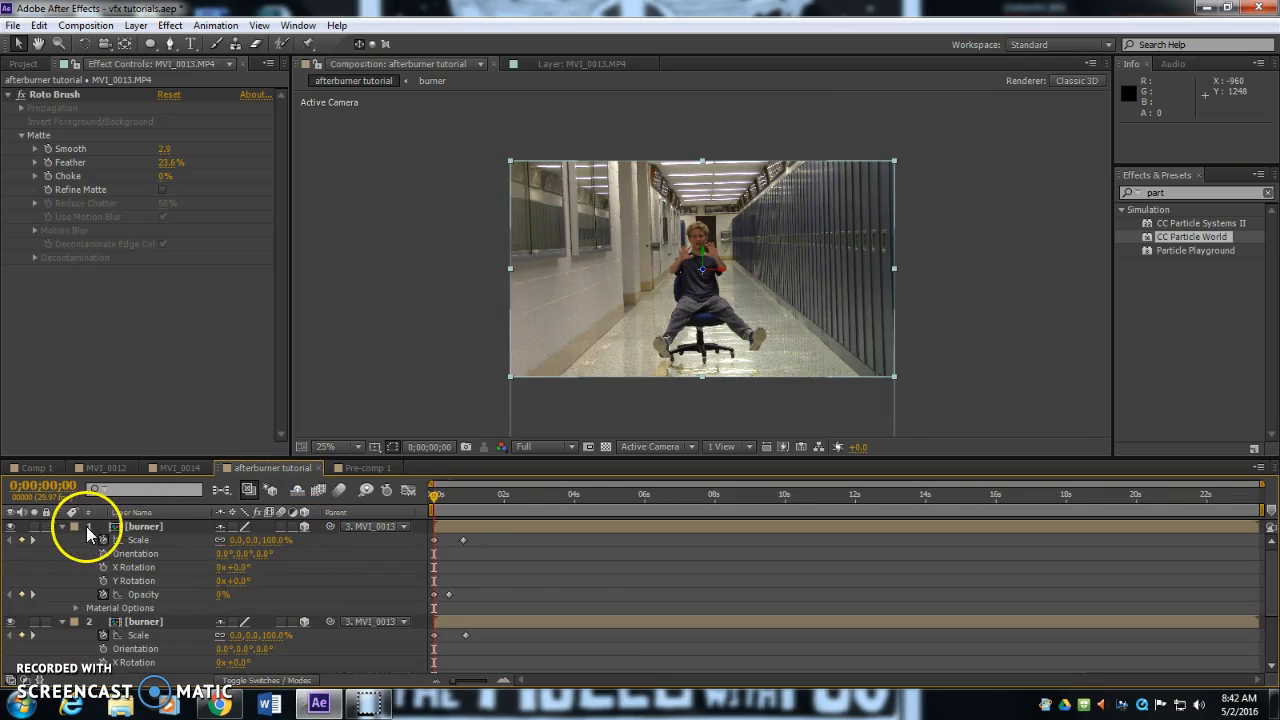
pyautogui.click(63, 527)
pyautogui.click(67, 554)
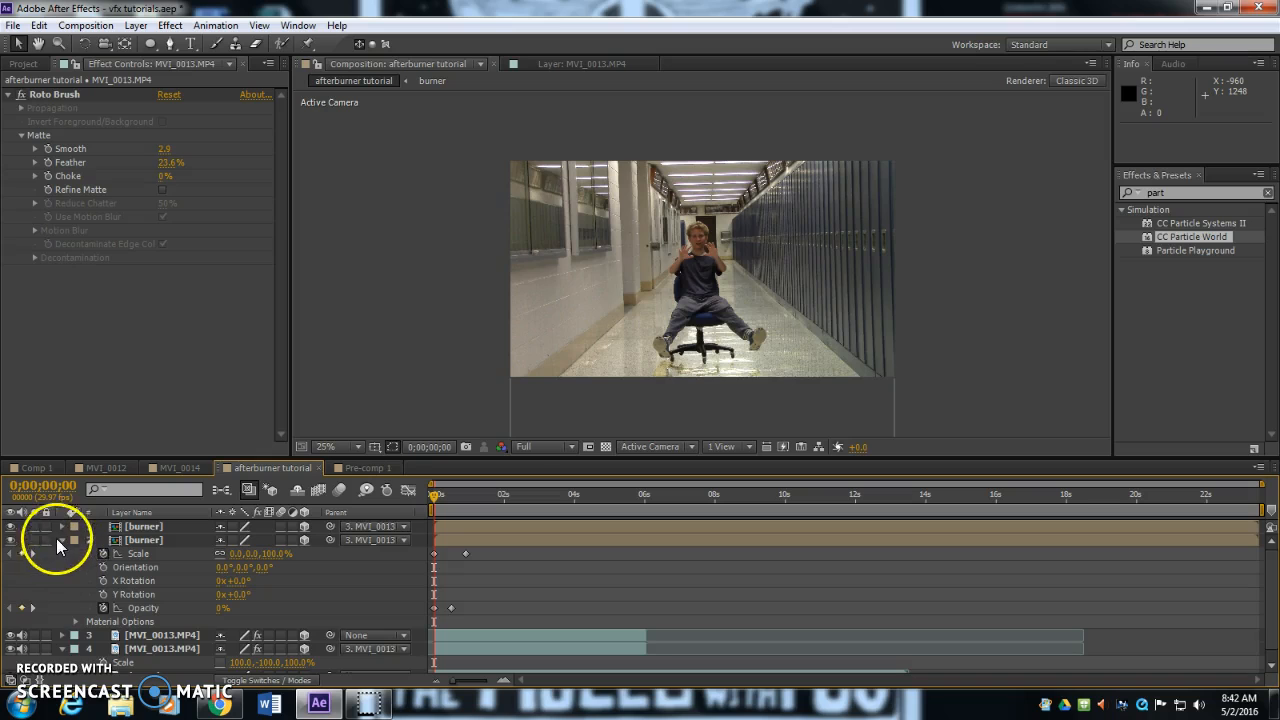
pyautogui.click(60, 540)
pyautogui.click(160, 553)
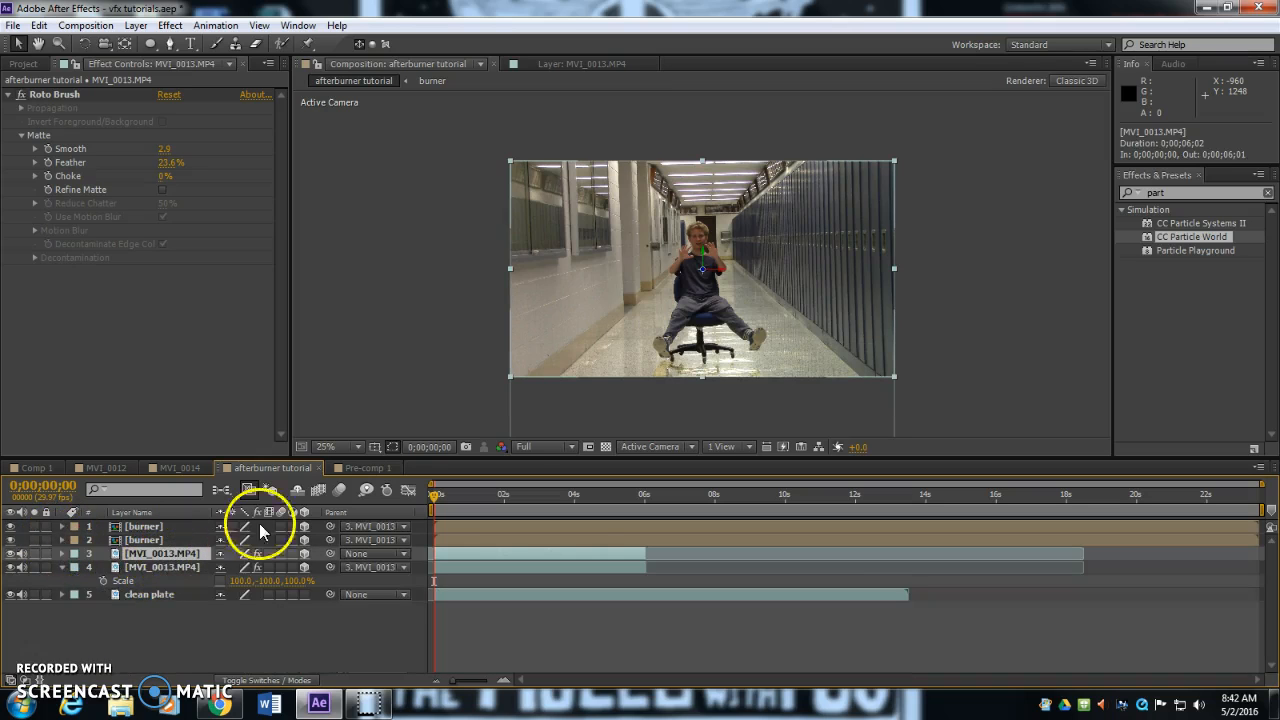
# Step: Test the parenting at 0;00;02;18 by moving the upper MVI_0013.MP4 layer in depth, undo the moves and return to the first frame
pyautogui.moveTo(704, 275)
pyautogui.mouseDown()
pyautogui.moveTo(664, 268)
pyautogui.moveTo(700, 274)
pyautogui.mouseUp()
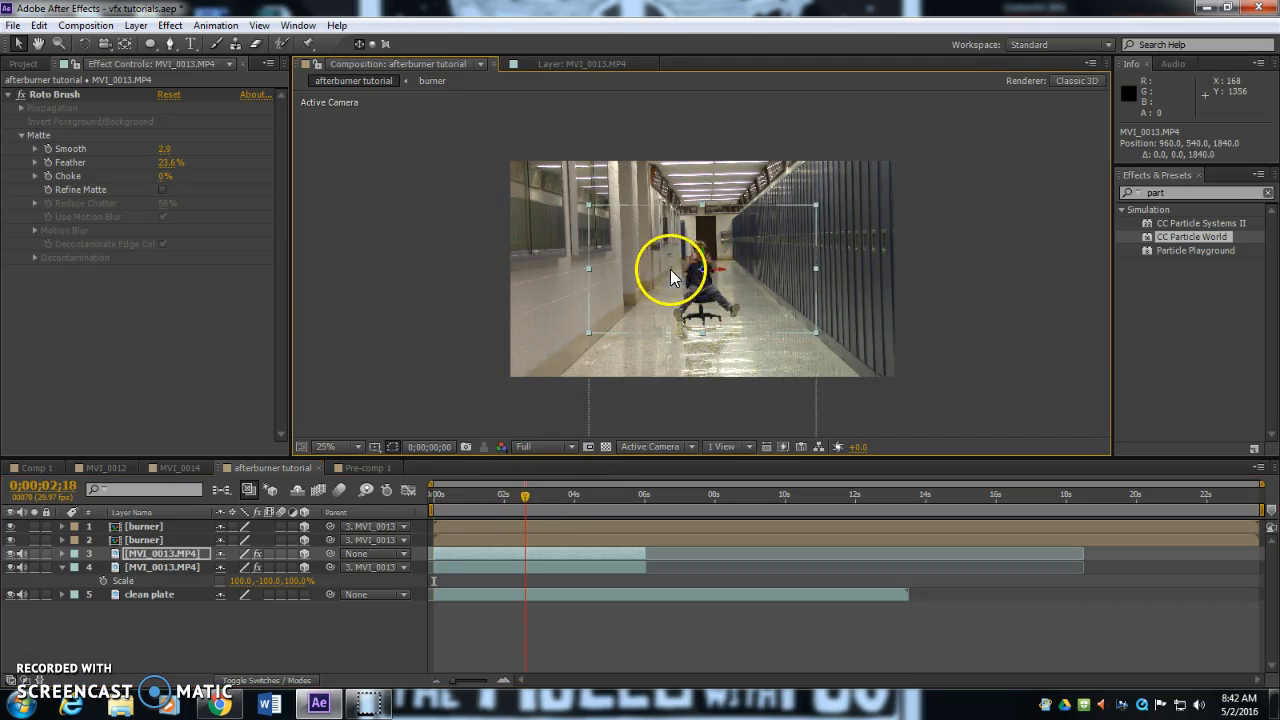
pyautogui.scroll(2, 704, 279)
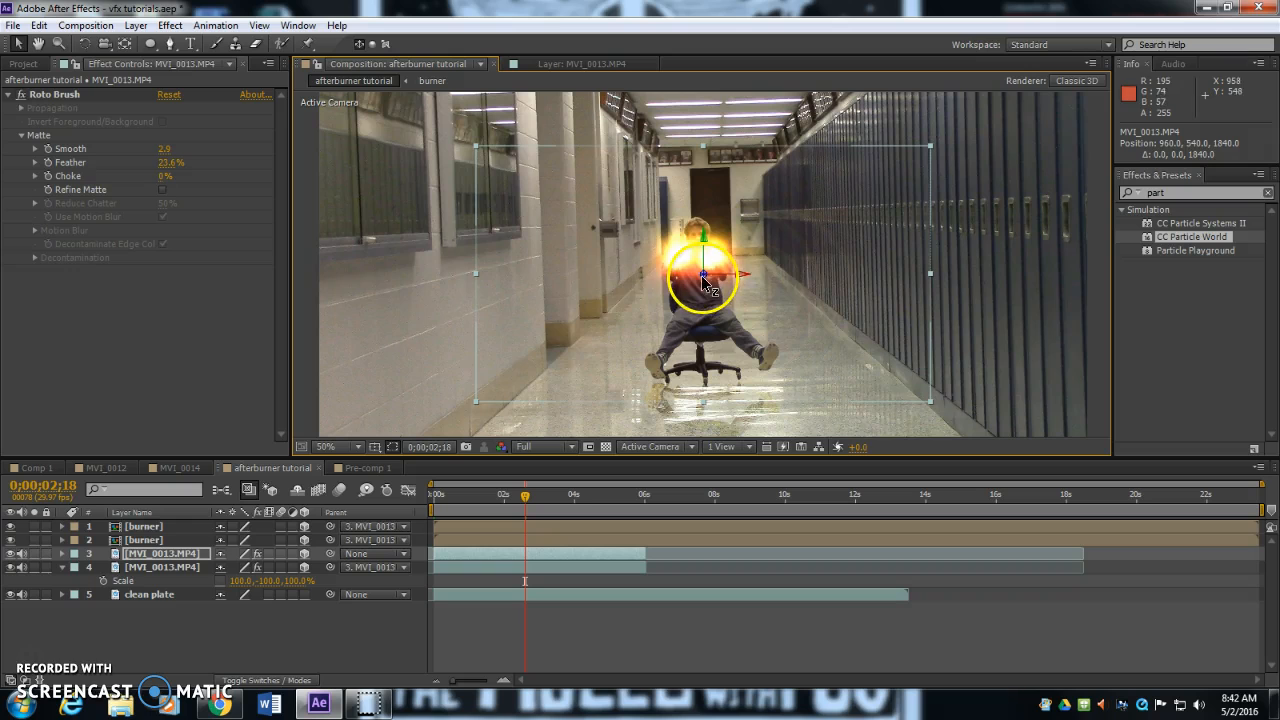
pyautogui.moveTo(707, 283); pyautogui.dragTo(639, 302)
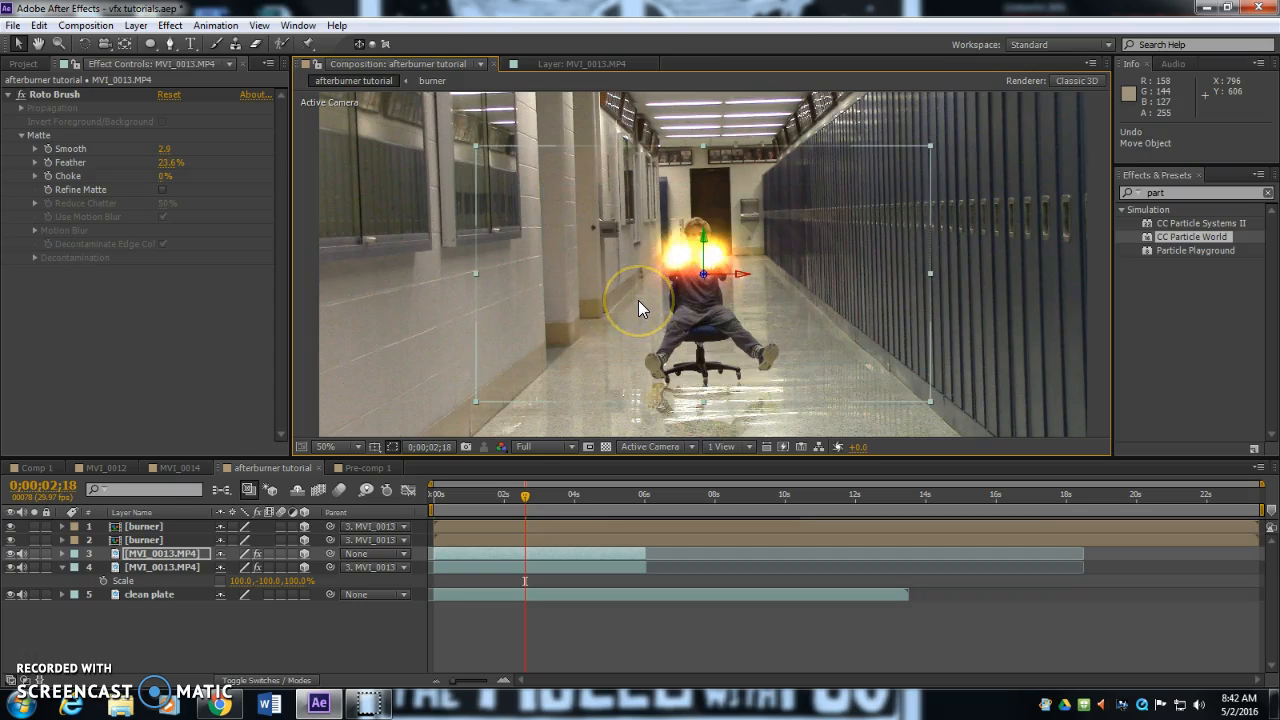
pyautogui.hotkey('ctrl', 'z')
pyautogui.press('Home')
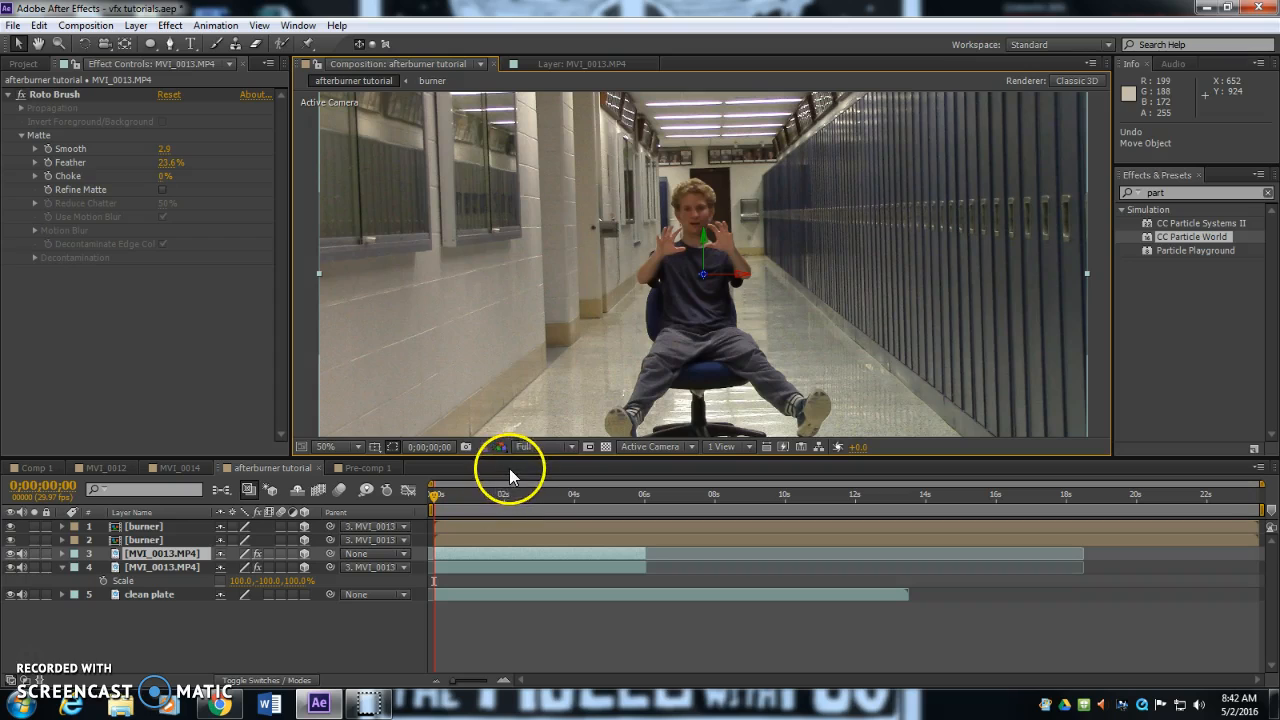
# Step: Create a black solid named shadow and draw an elliptical mask about 708 by 104 px on it
pyautogui.moveTo(716, 353); pyautogui.dragTo(710, 247)
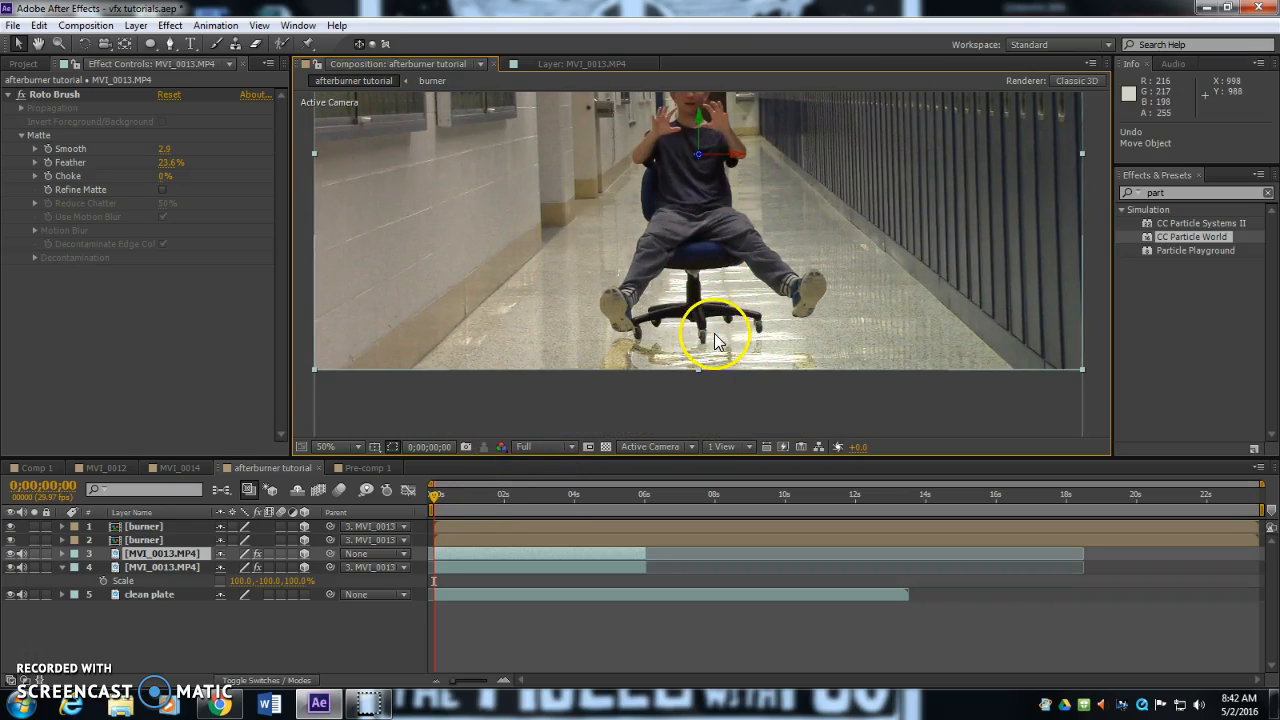
pyautogui.hotkey('ctrl', 'y')
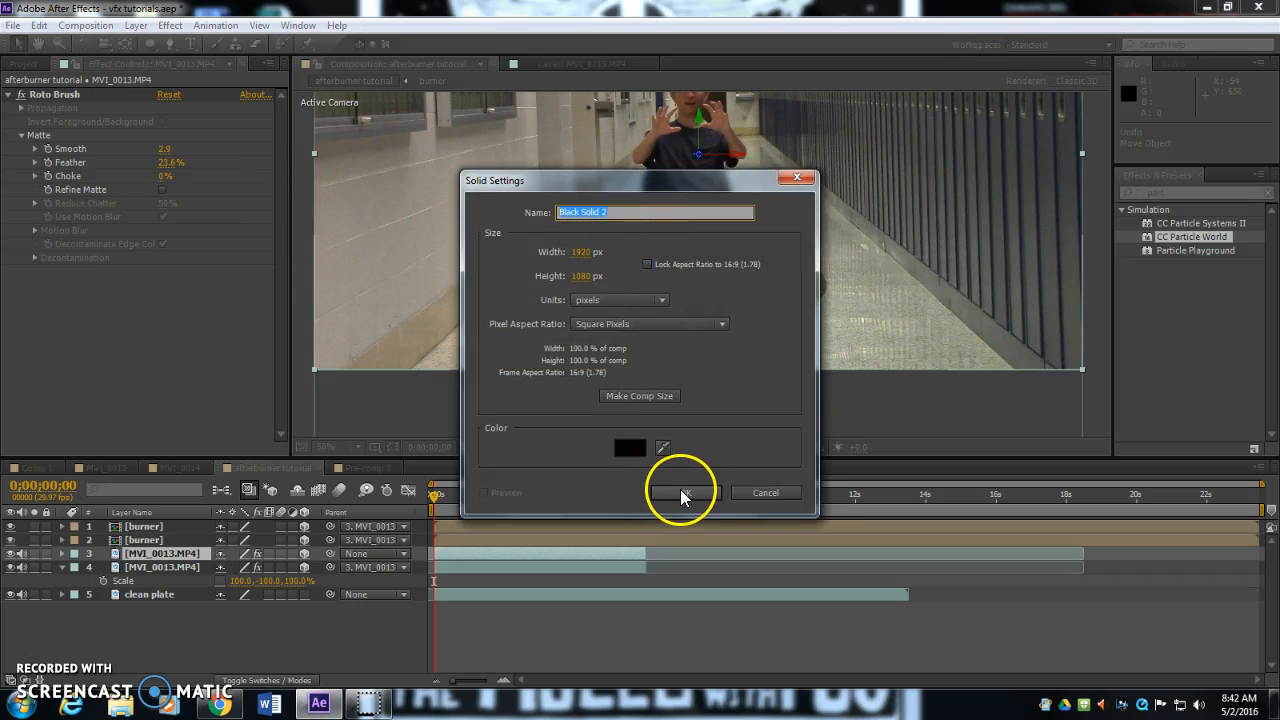
pyautogui.click(684, 491)
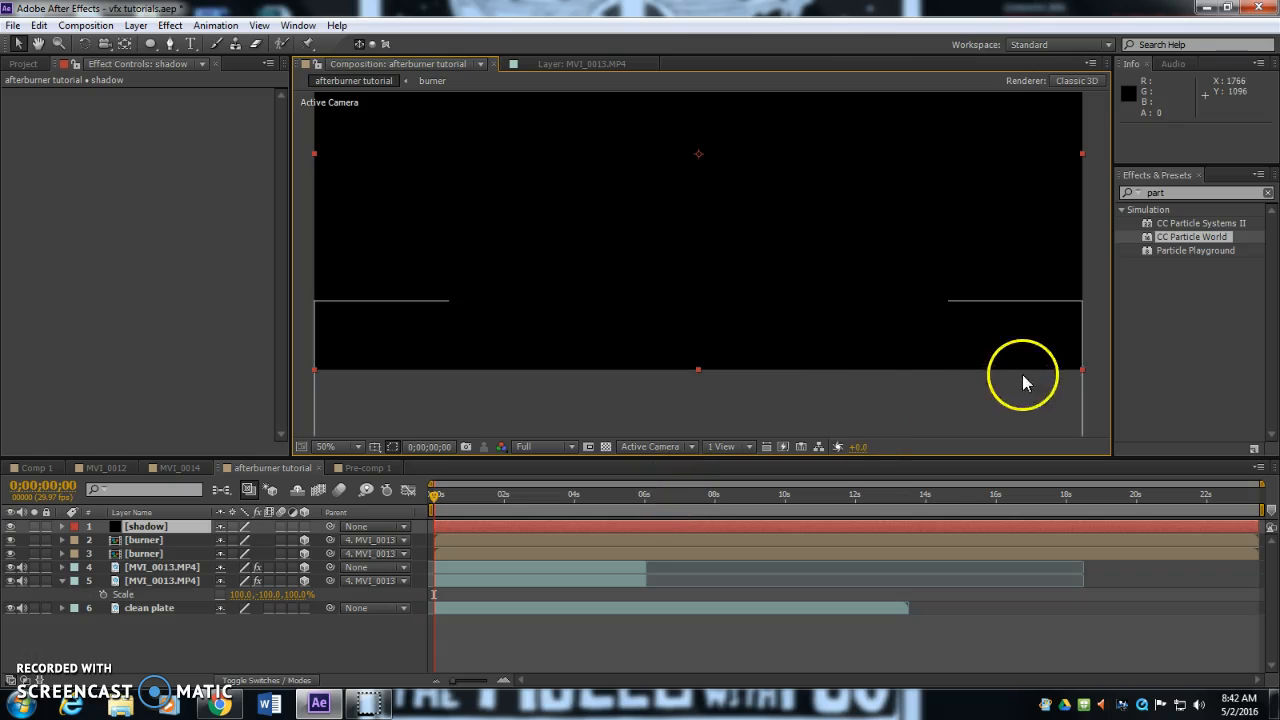
pyautogui.click(149, 45)
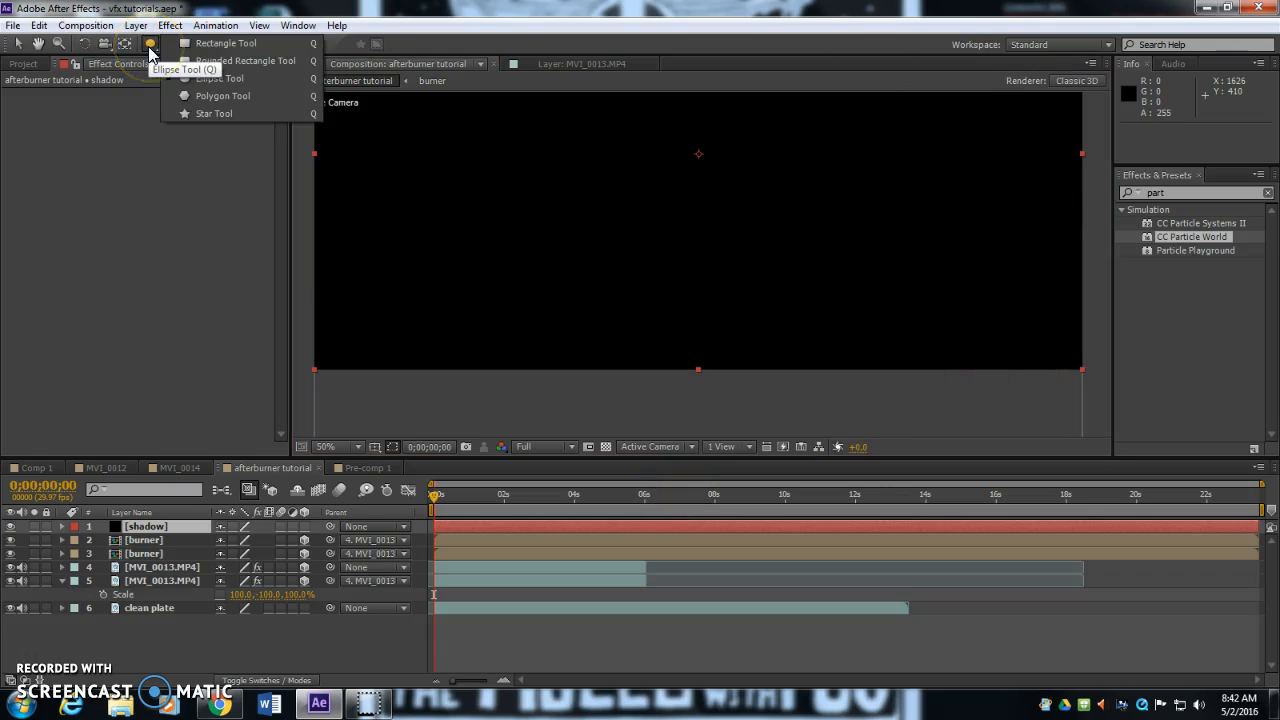
pyautogui.moveTo(553, 218); pyautogui.dragTo(836, 261)
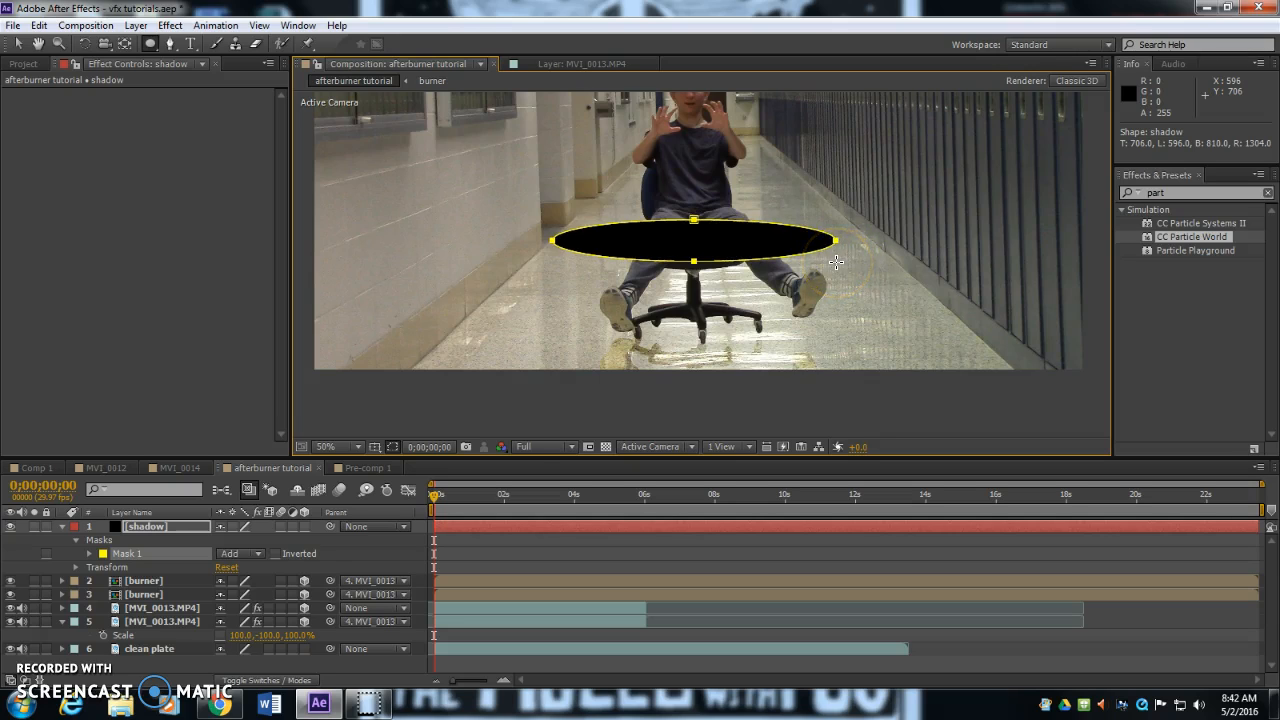
pyautogui.press('v')
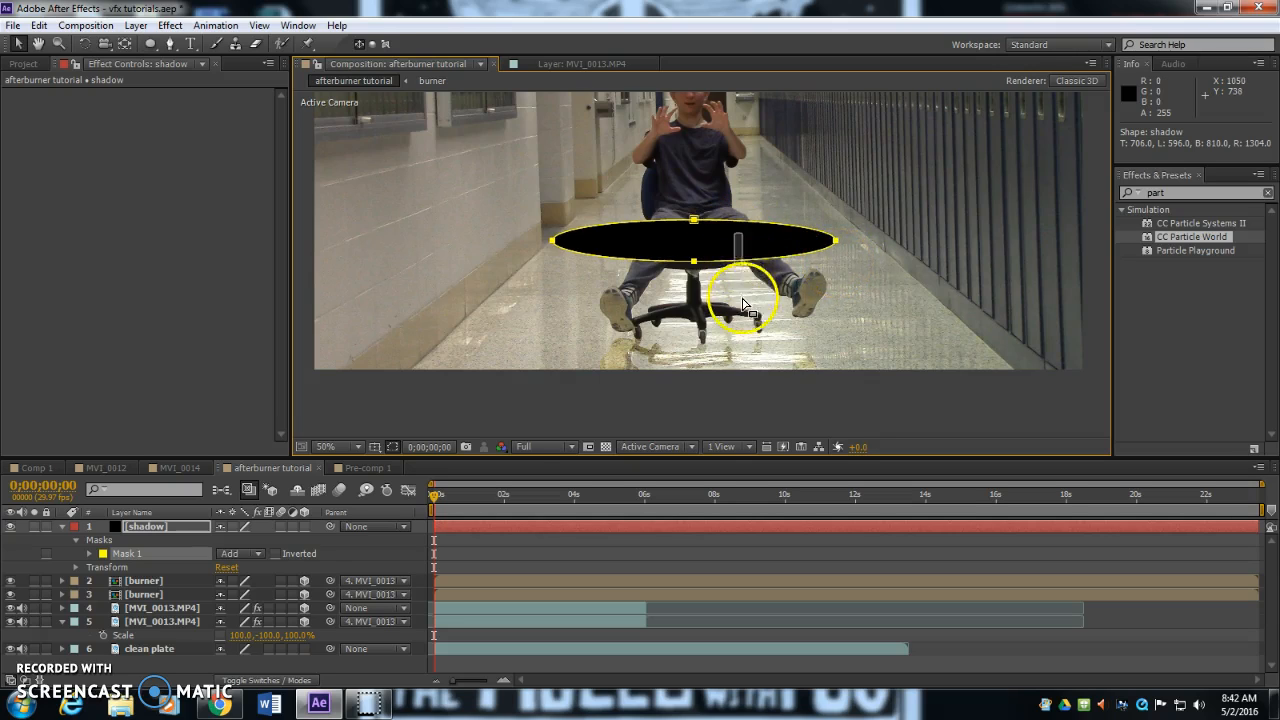
# Step: Move the masked shadow down beneath the chair's base and place its layer directly below the upper MVI_0013.MP4 layer
pyautogui.click(728, 255)
pyautogui.moveTo(714, 245); pyautogui.dragTo(722, 328)
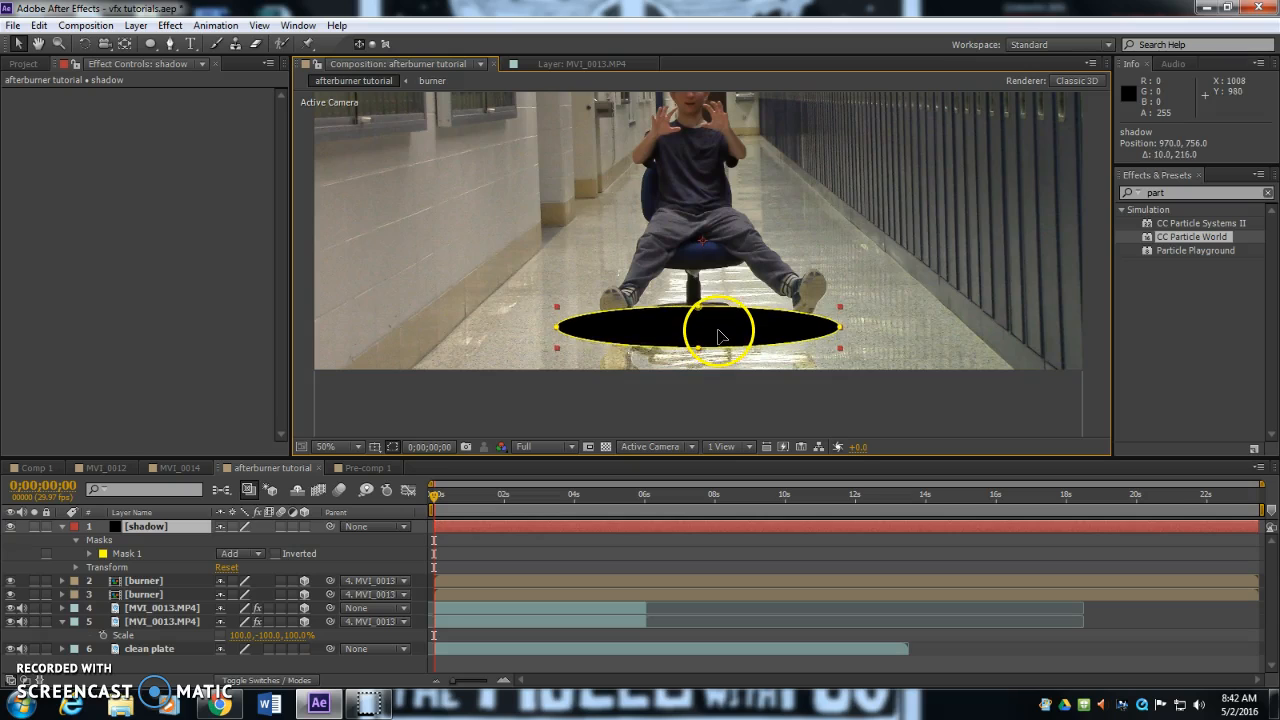
pyautogui.moveTo(157, 525); pyautogui.dragTo(160, 612)
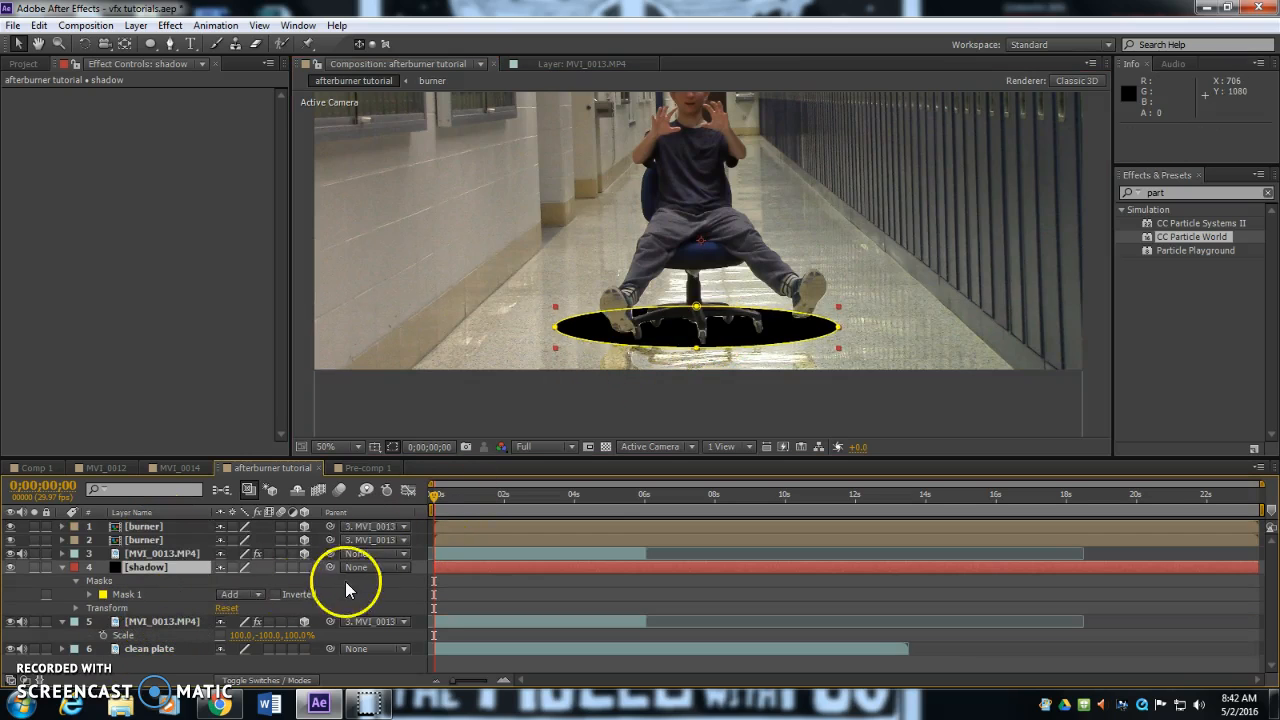
# Step: Feather the shadow's mask by about 49 pixels and lower the shadow layer's opacity to 62%
pyautogui.click(89, 594)
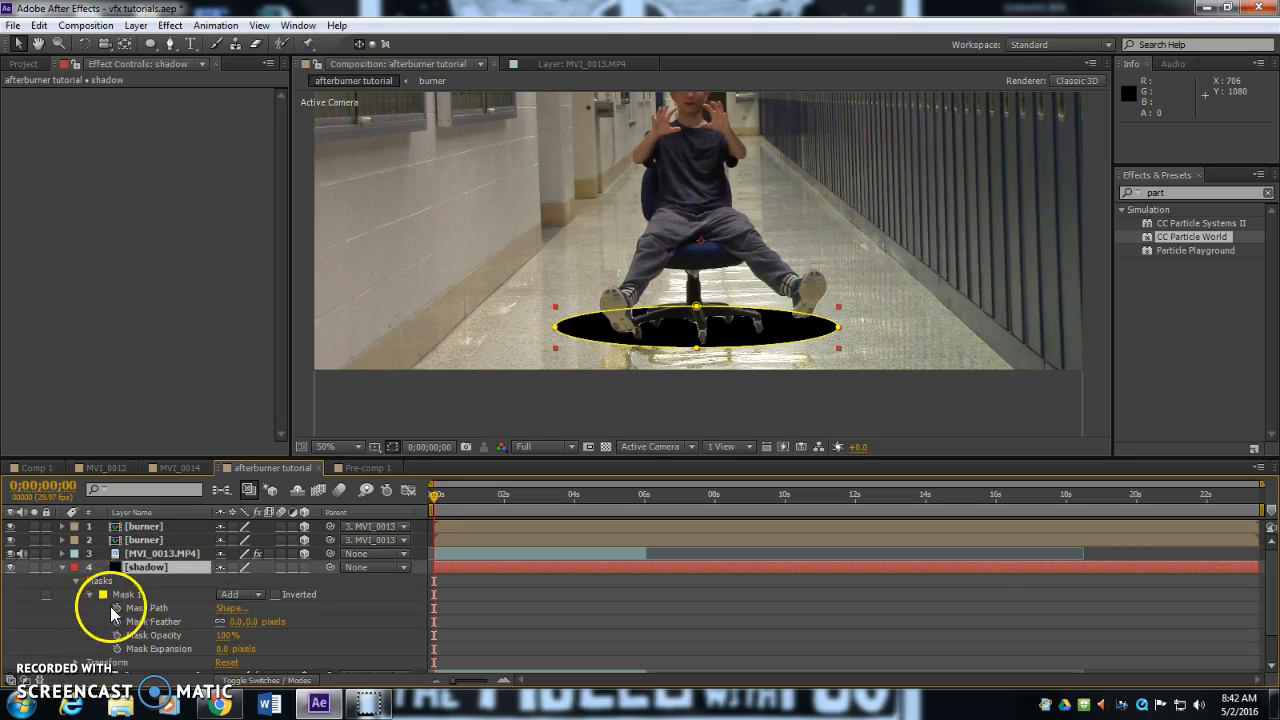
pyautogui.moveTo(238, 622); pyautogui.dragTo(276, 621)
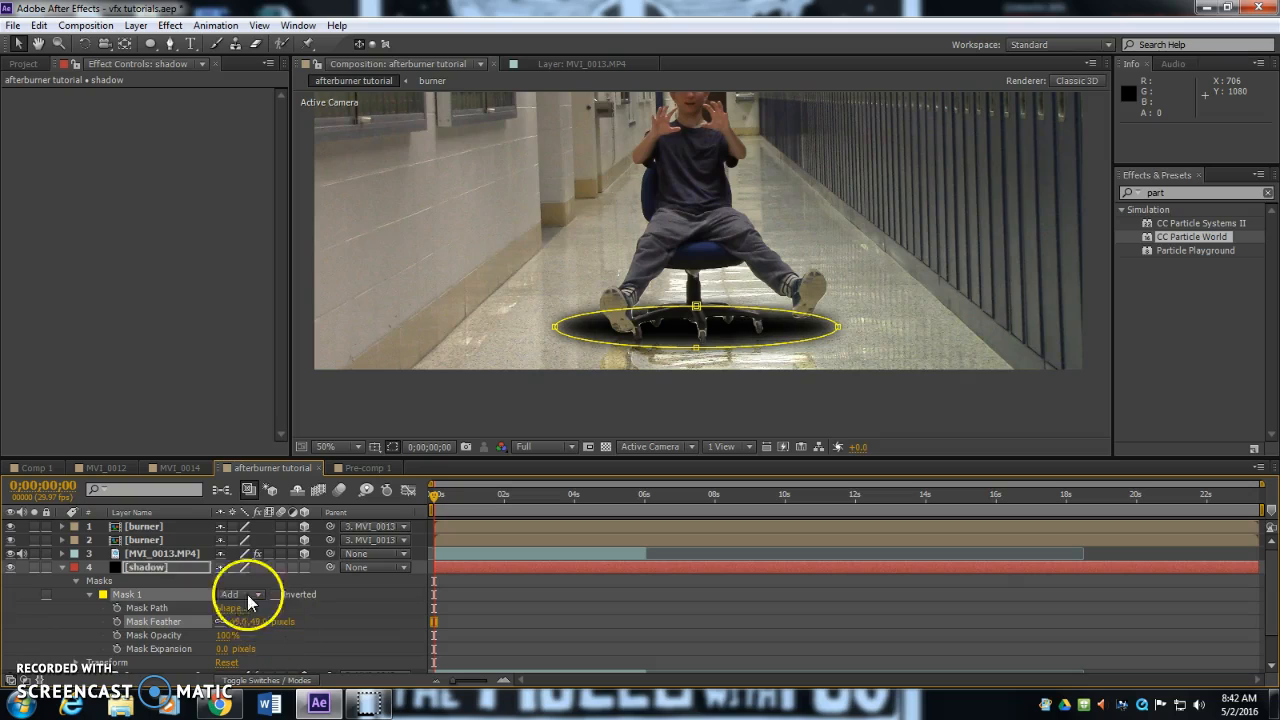
pyautogui.press('t')
pyautogui.moveTo(229, 582); pyautogui.dragTo(203, 583)
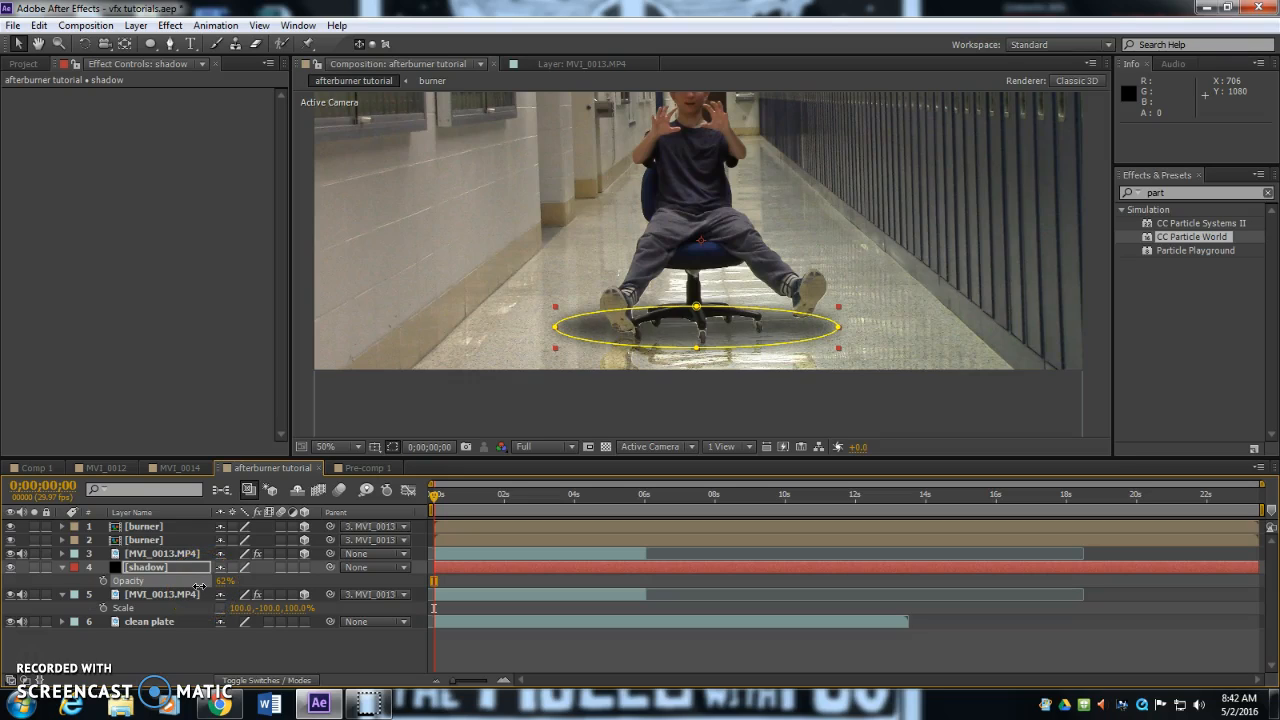
pyautogui.click(735, 413)
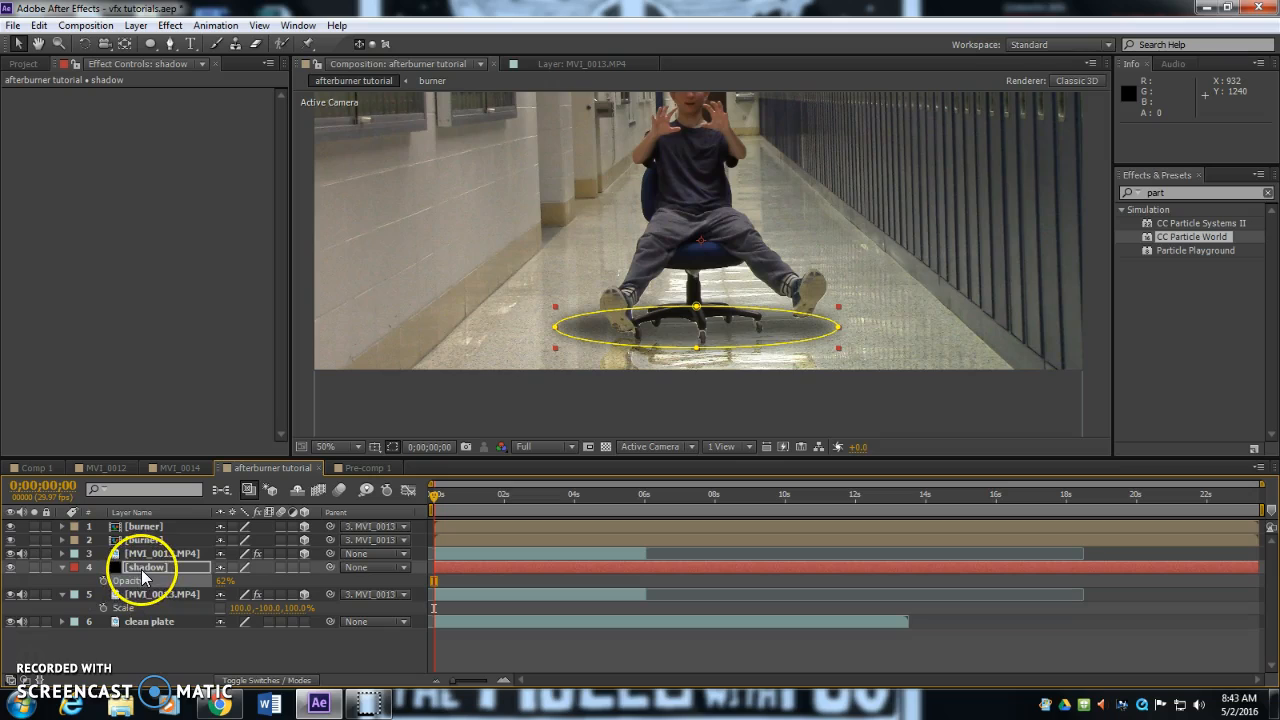
# Step: Make the shadow layer 3D and parent it to the flipped MVI_0013.MP4 copy
pyautogui.click(304, 567)
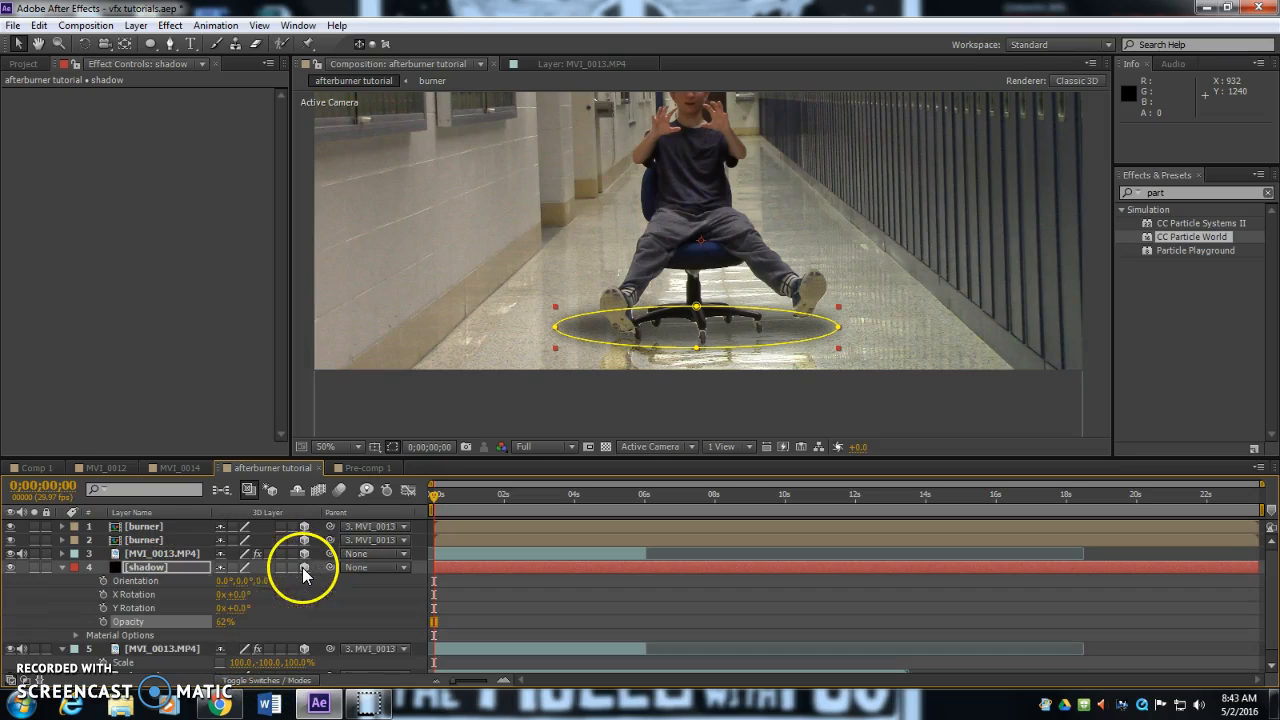
pyautogui.moveTo(331, 567); pyautogui.dragTo(180, 652)
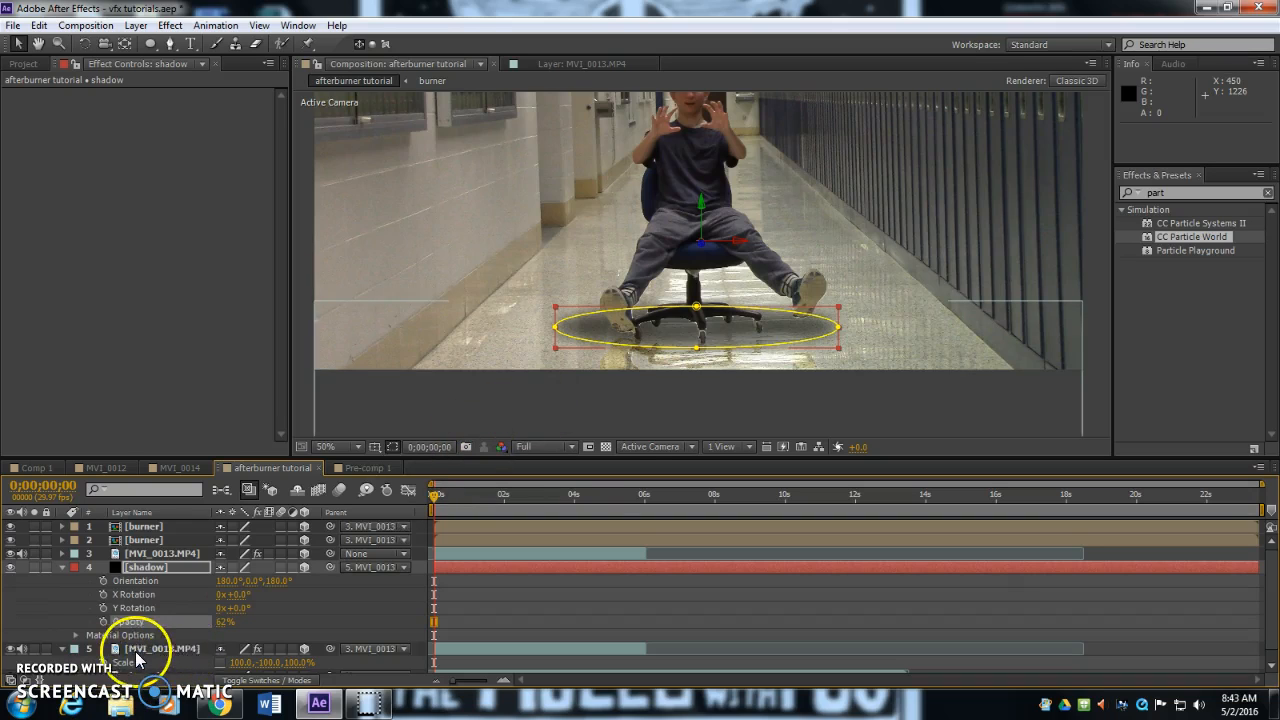
pyautogui.scroll(-1, 175, 630)
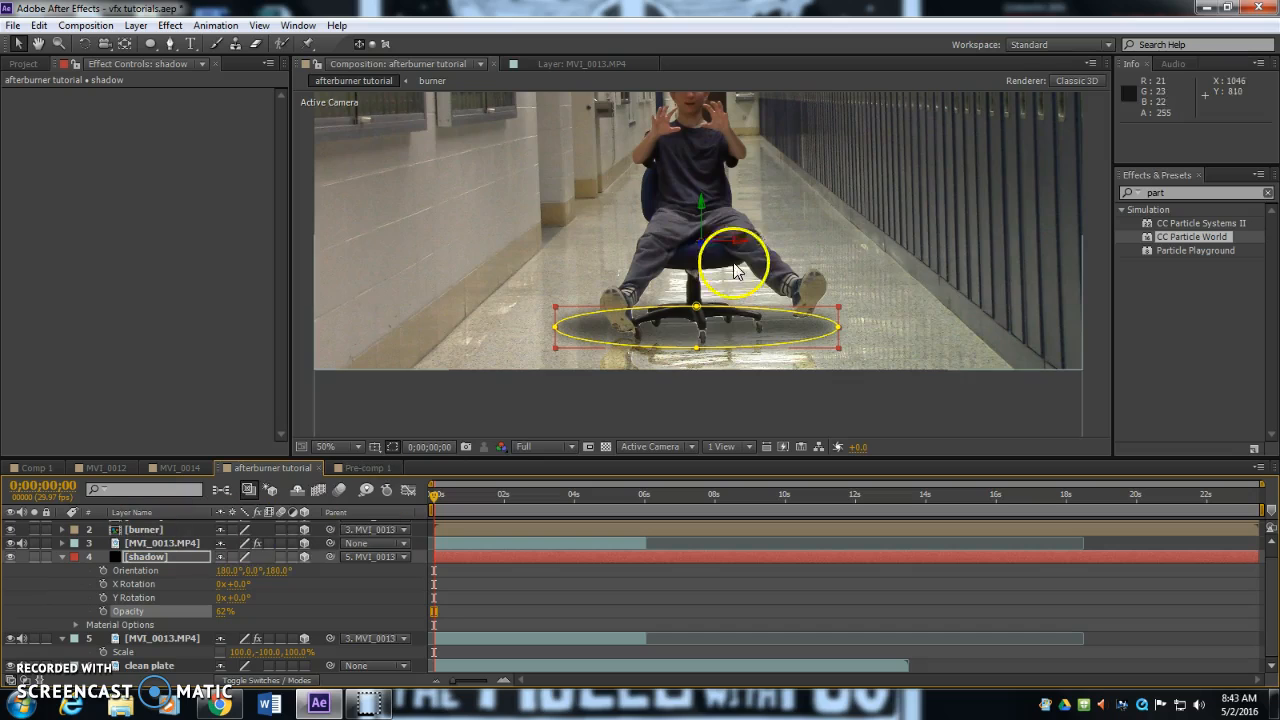
# Step: Undo a trial move of the shadow and push the upper MVI_0013.MP4 layer back in depth to Z position 100
pyautogui.moveTo(699, 240); pyautogui.dragTo(659, 254)
pyautogui.hotkey('ctrl', 'z')
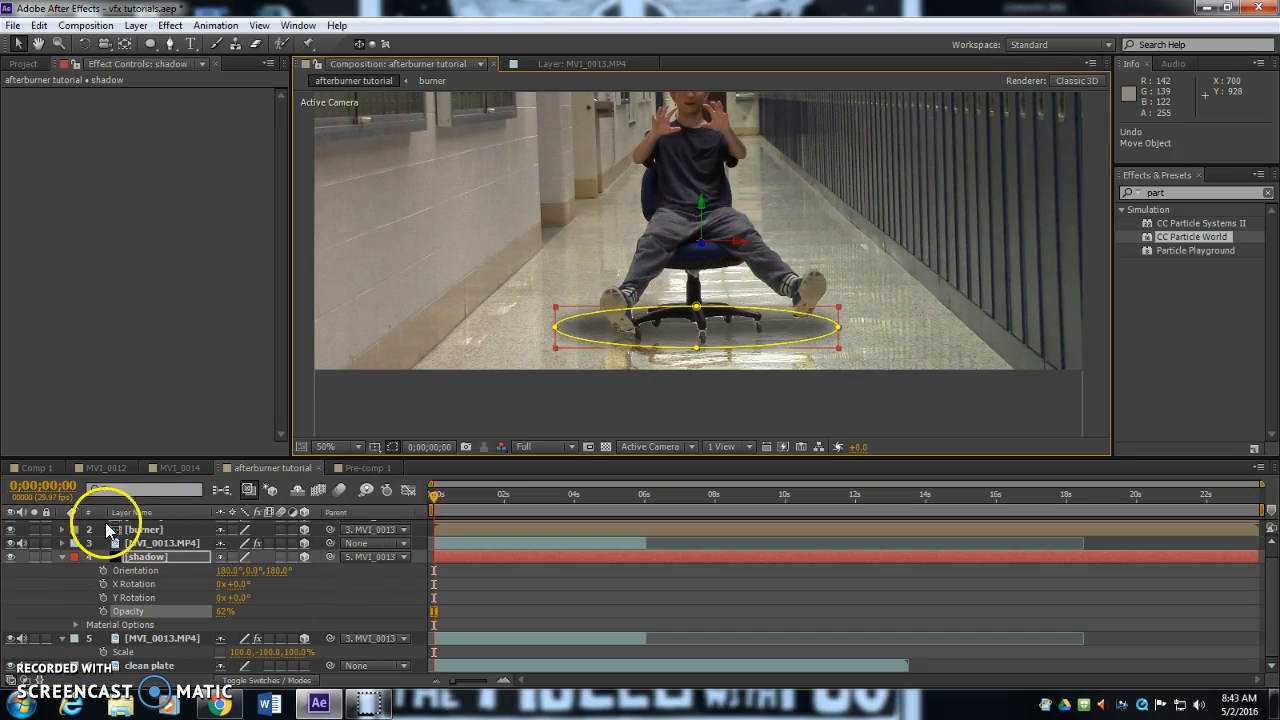
pyautogui.click(163, 543)
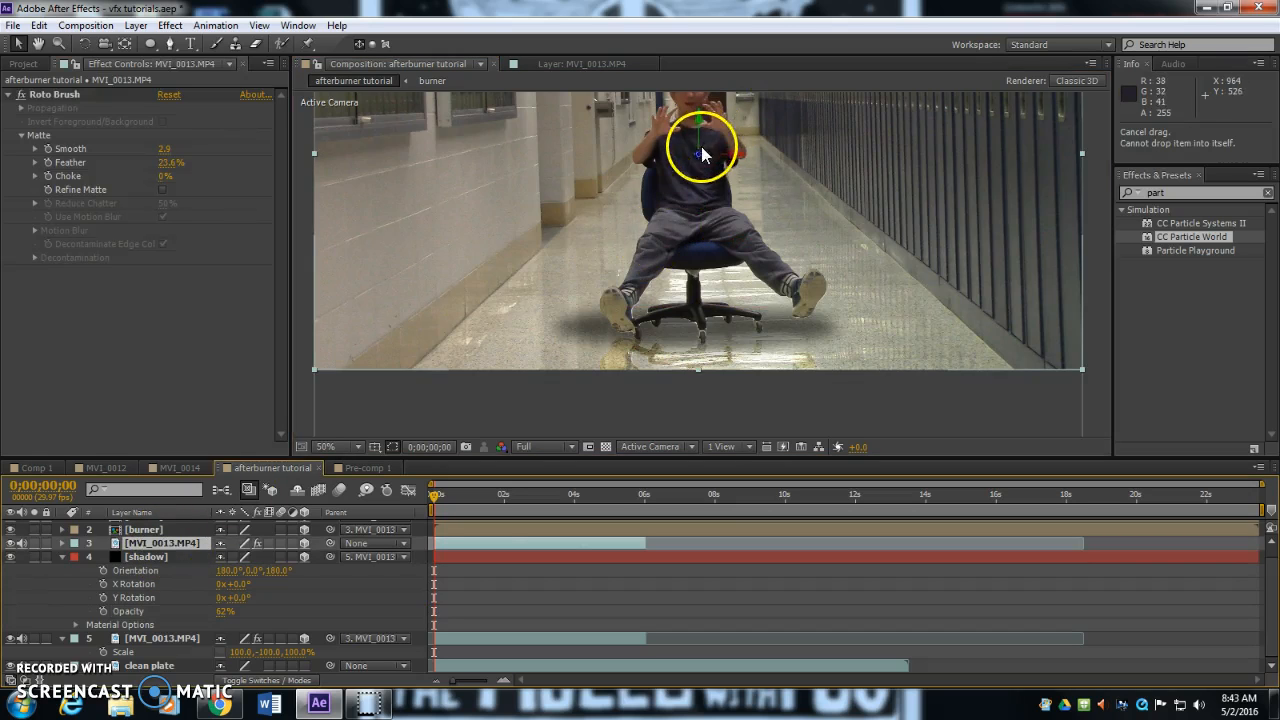
pyautogui.moveTo(703, 157)
pyautogui.mouseDown()
pyautogui.moveTo(590, 168)
pyautogui.moveTo(691, 165)
pyautogui.moveTo(710, 175)
pyautogui.moveTo(686, 214)
pyautogui.mouseUp()
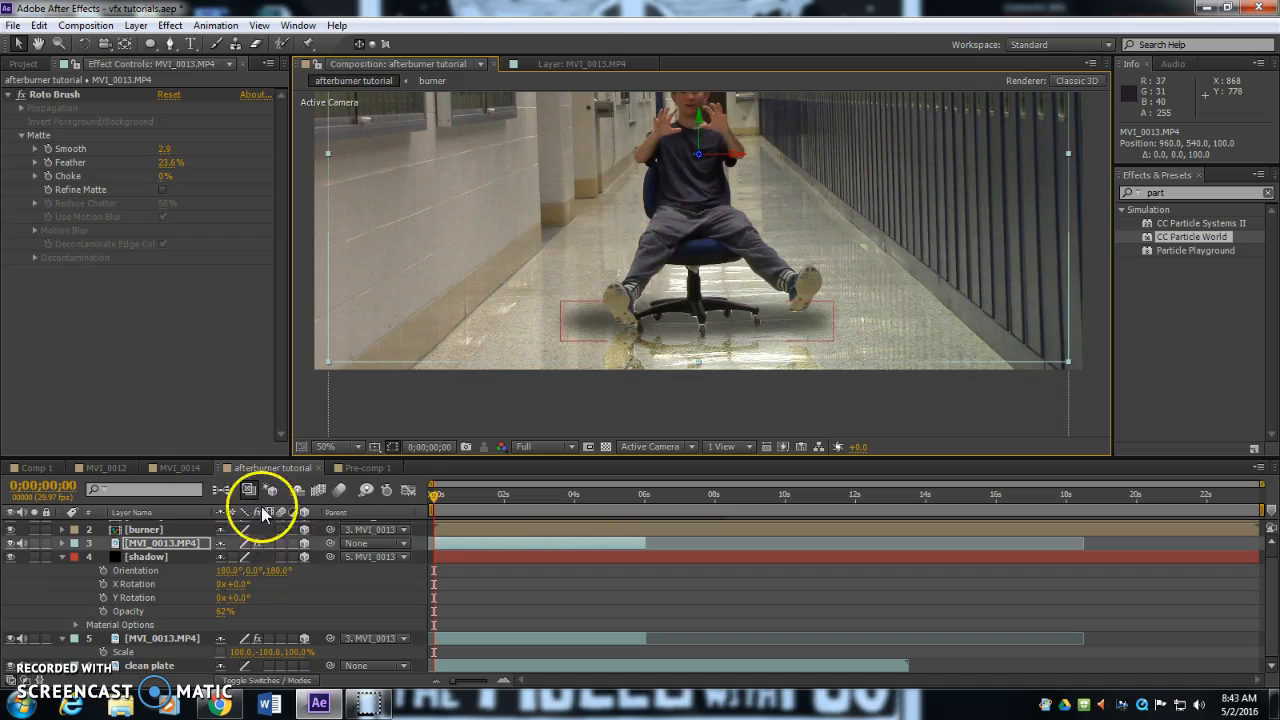
# Step: Place the shadow layer directly above the upper MVI_0013.MP4 layer and set its blending mode to Multiply
pyautogui.click(140, 556)
pyautogui.moveTo(142, 560); pyautogui.dragTo(137, 531)
pyautogui.click(268, 685)
pyautogui.click(240, 543)
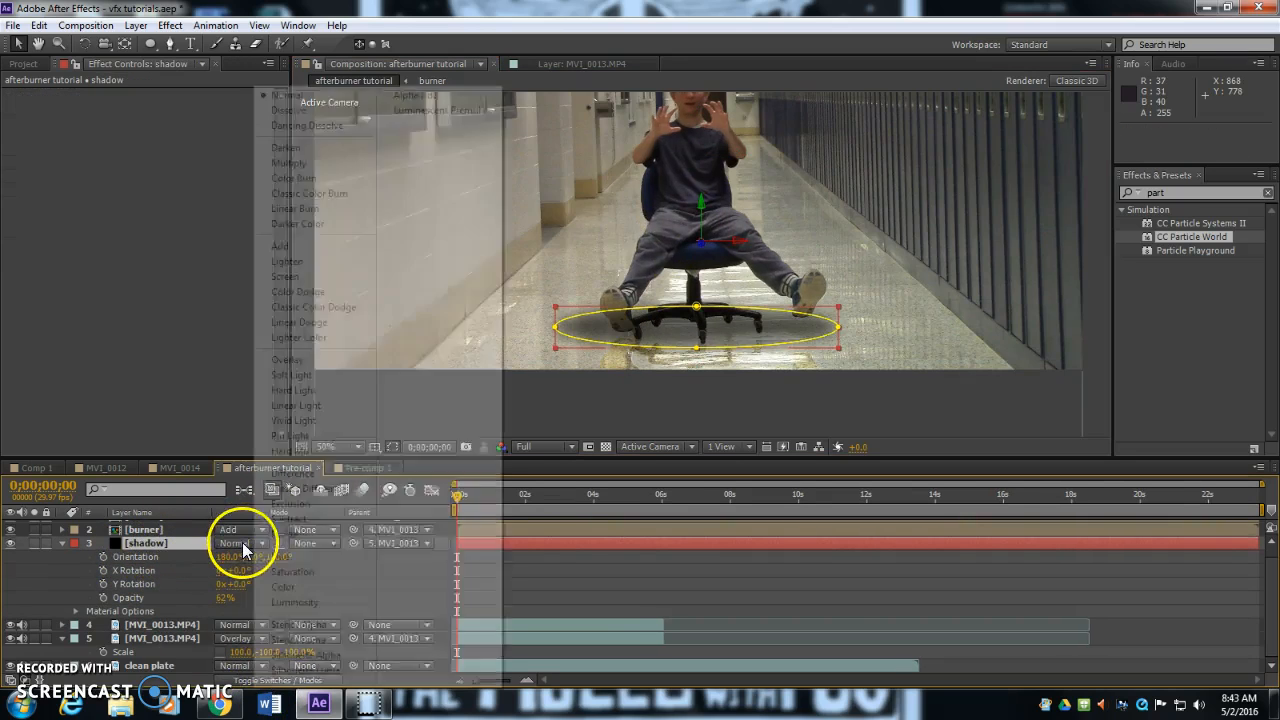
pyautogui.click(289, 163)
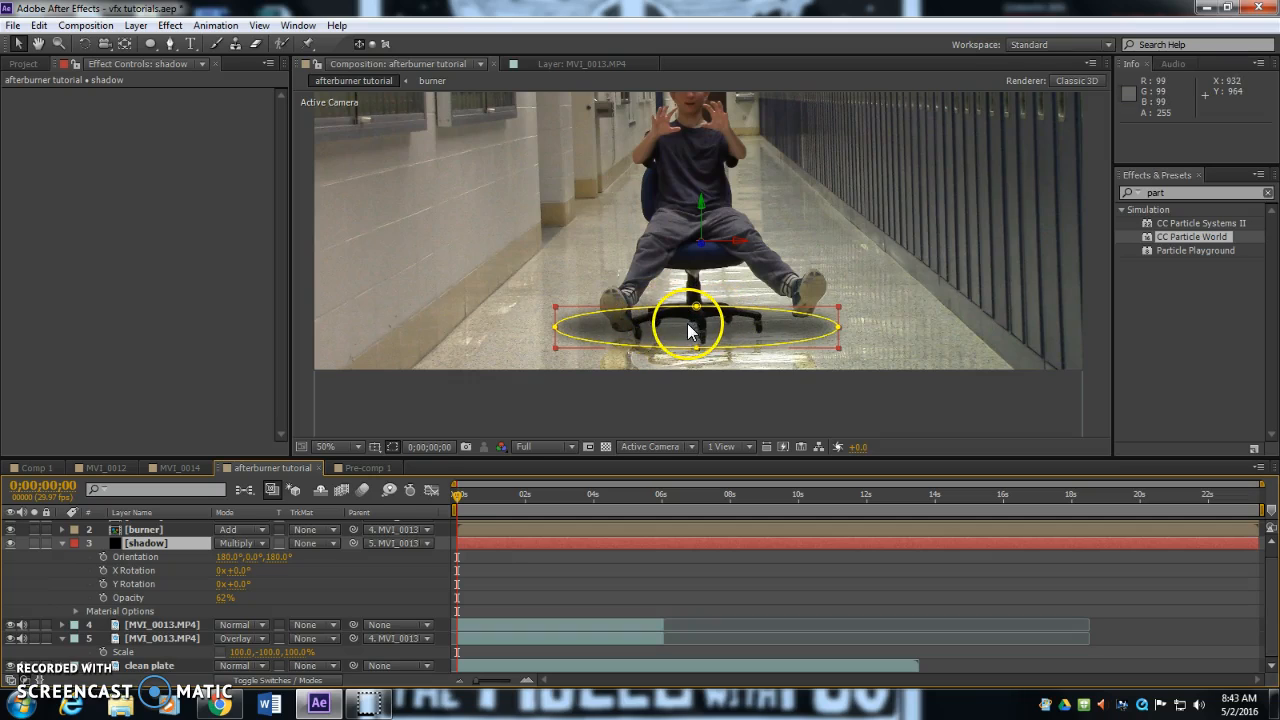
pyautogui.click(62, 543)
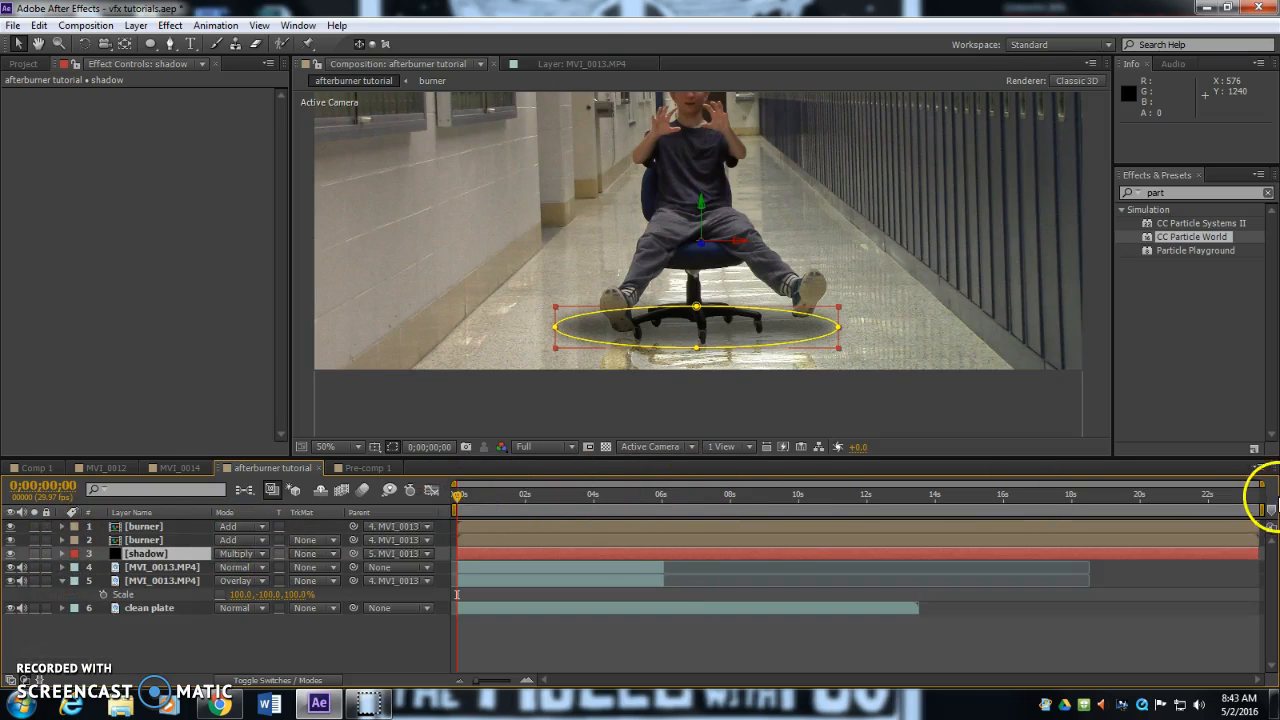
# Step: End the work area at 0;00;06;01 and set a starting Position keyframe on the upper MVI_0013.MP4 layer at the first frame
pyautogui.moveTo(1263, 508); pyautogui.dragTo(664, 511)
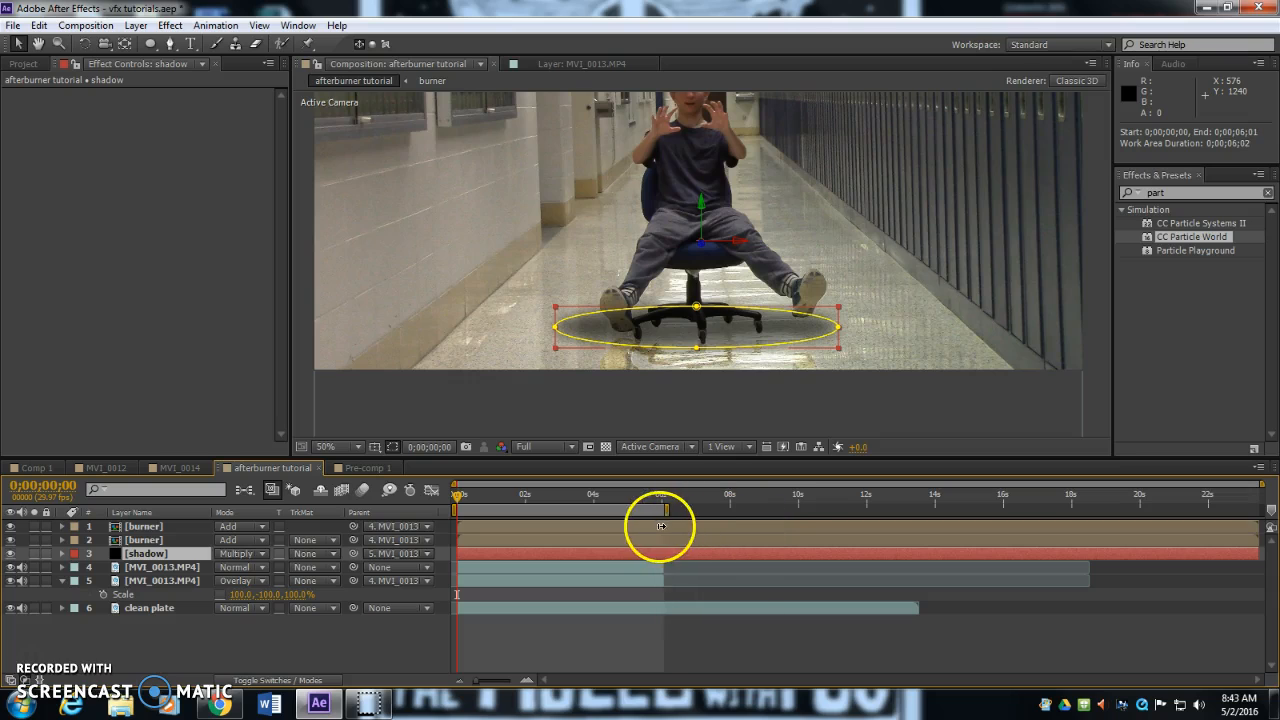
pyautogui.scroll(-2, 824, 271)
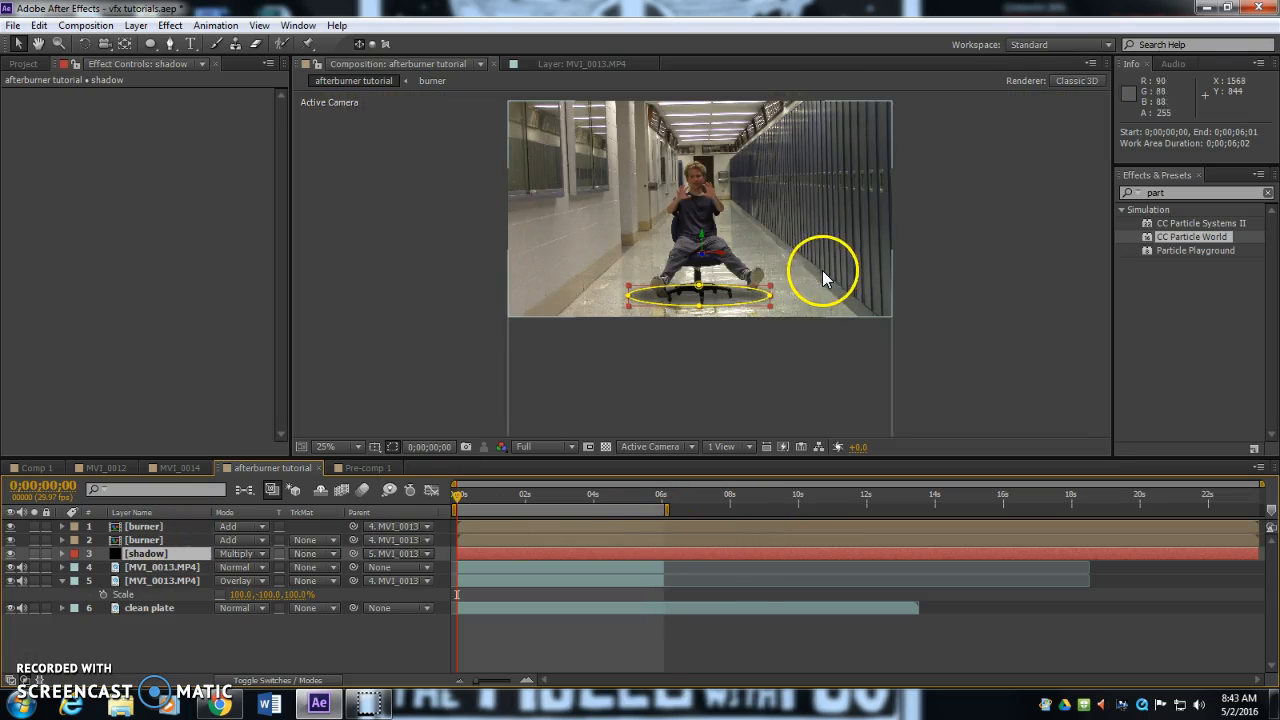
pyautogui.click(798, 171)
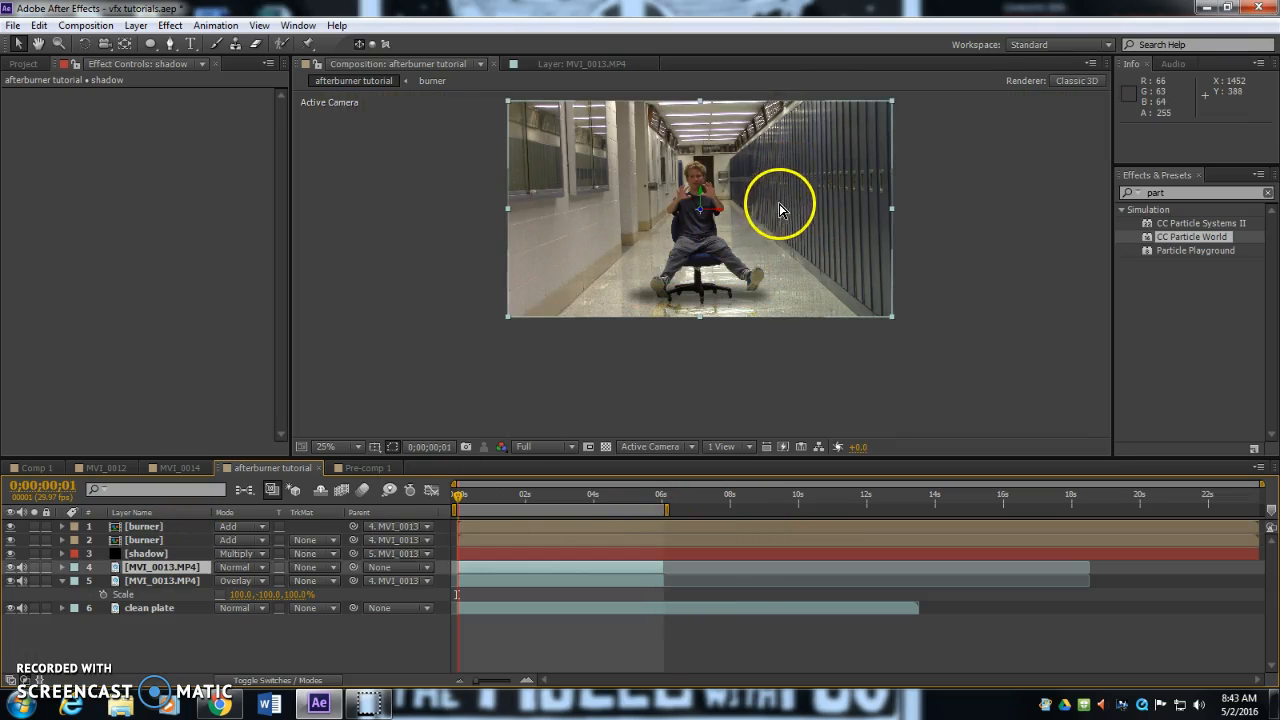
pyautogui.press('pagedown')
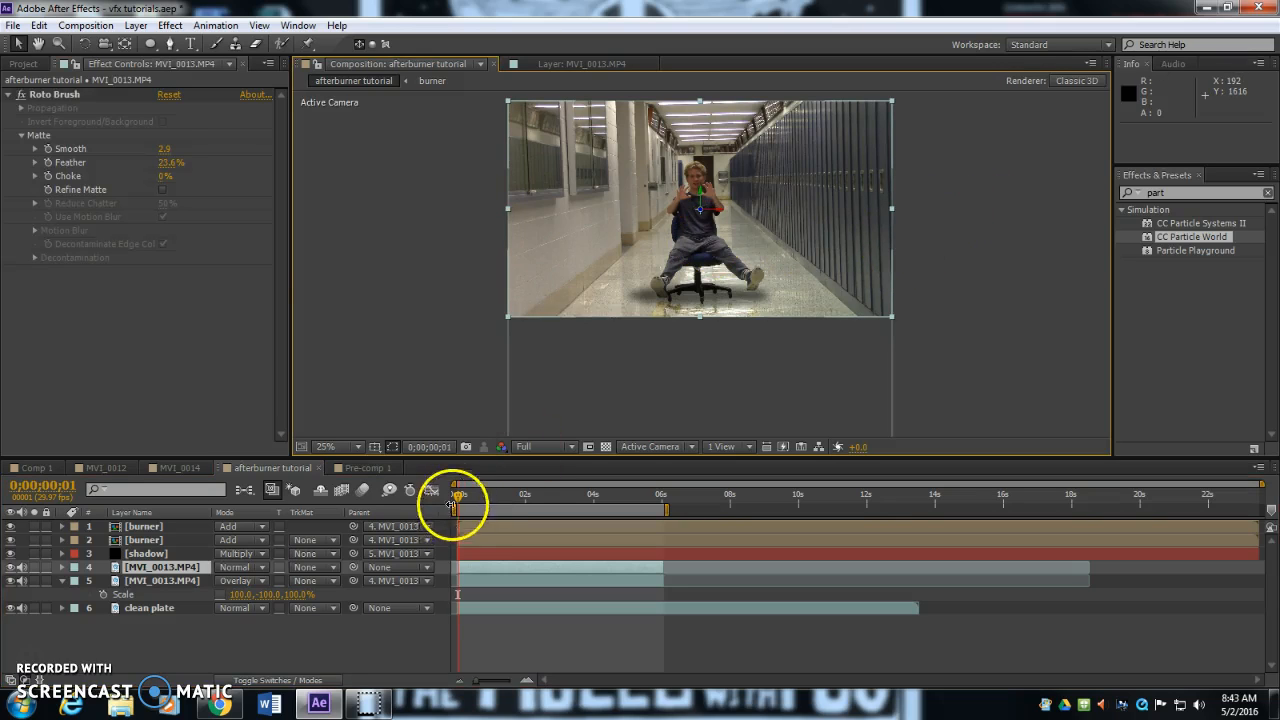
pyautogui.moveTo(458, 497)
pyautogui.mouseDown()
pyautogui.moveTo(503, 503)
pyautogui.moveTo(451, 503)
pyautogui.mouseUp()
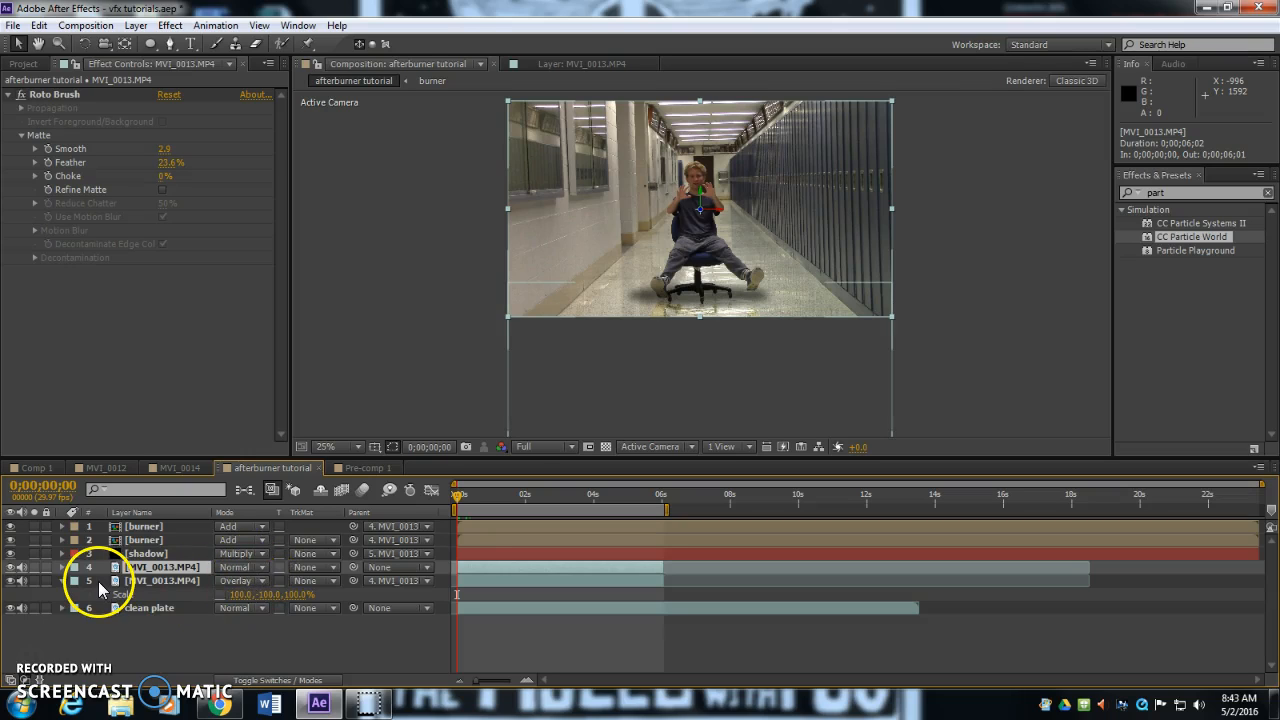
pyautogui.press('p')
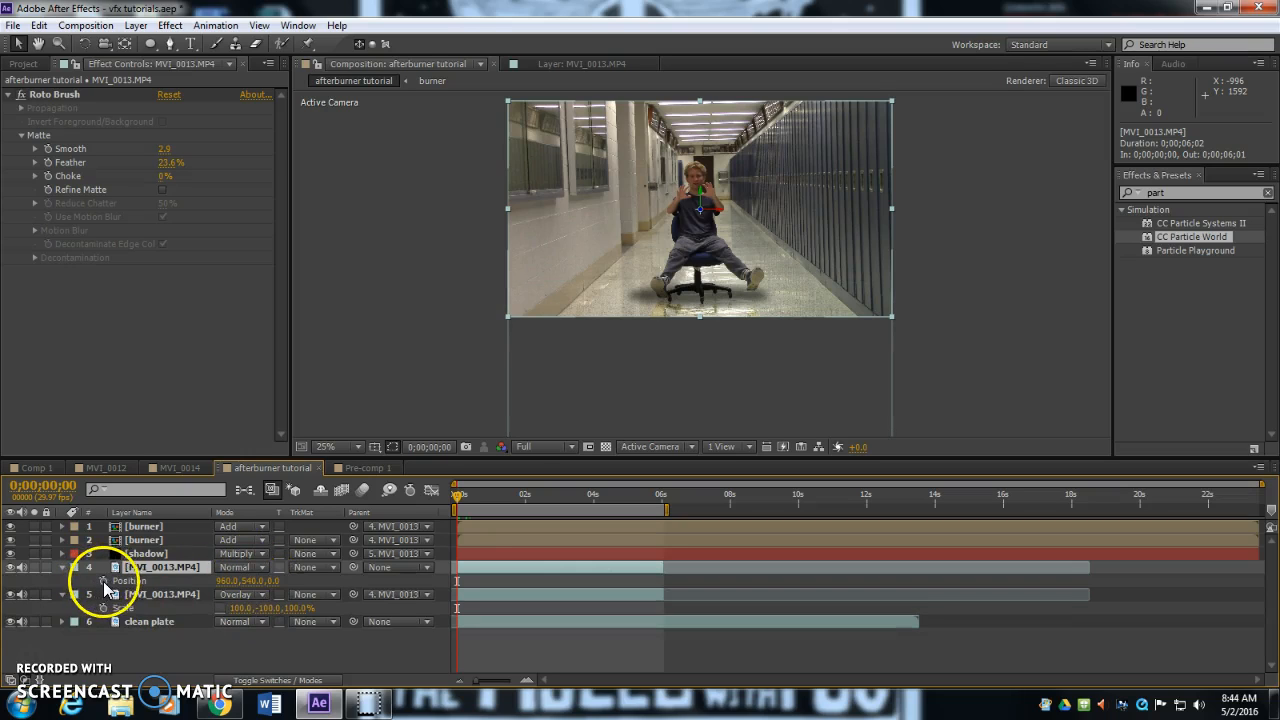
pyautogui.click(104, 582)
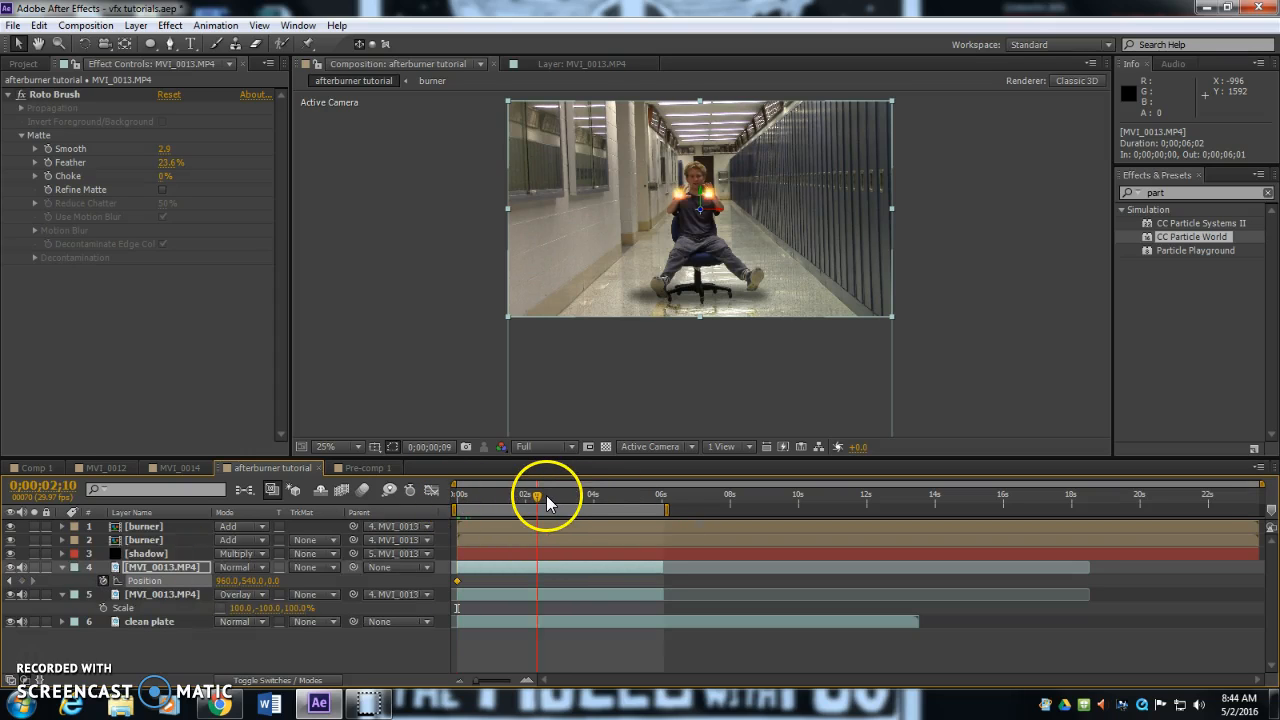
# Step: At 0;00;02;19, push the upper MVI_0013.MP4 layer back to the hallway's far end, at position about 1065, -121, 11861
pyautogui.click(546, 495)
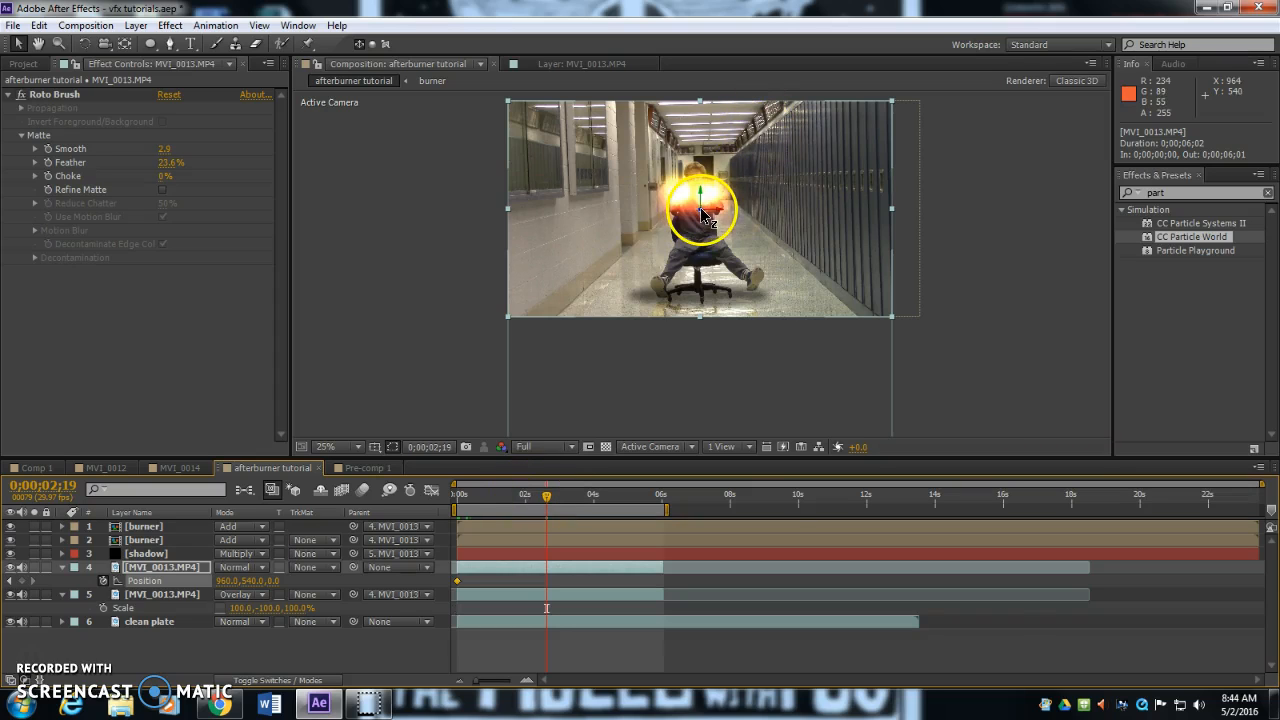
pyautogui.moveTo(701, 213); pyautogui.dragTo(526, 206)
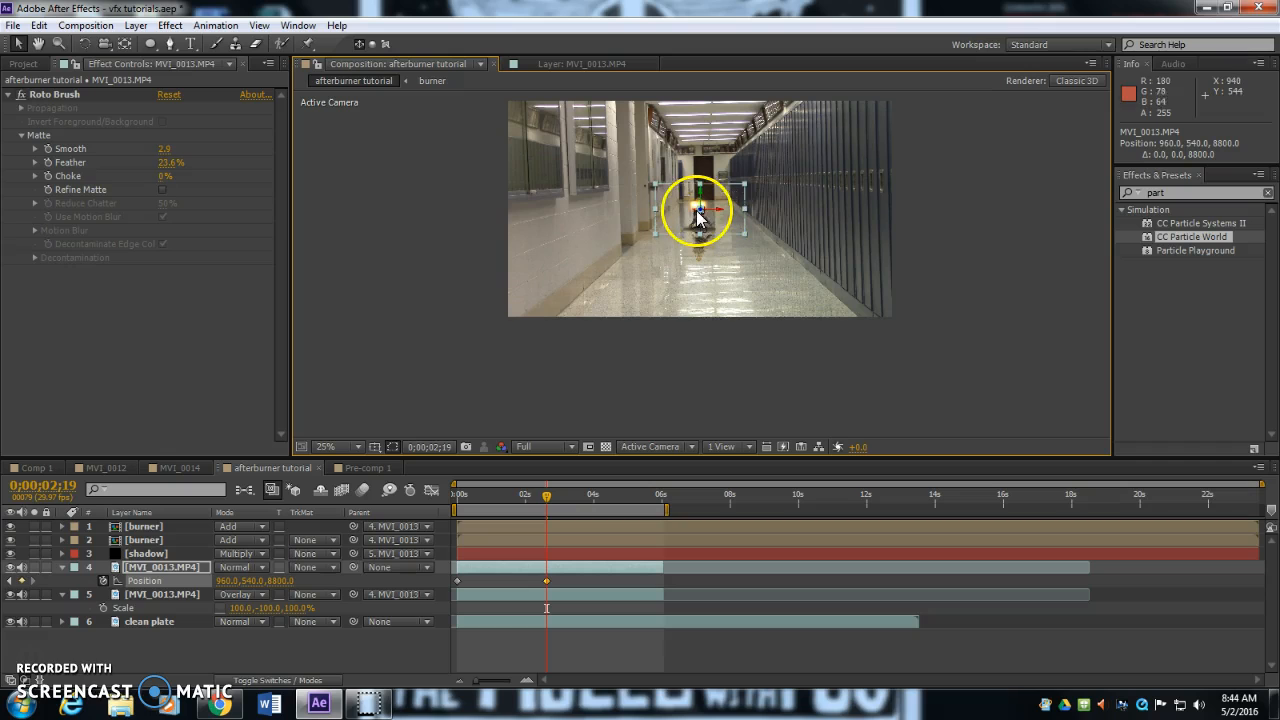
pyautogui.moveTo(700, 213); pyautogui.dragTo(739, 271)
pyautogui.scroll(2, 706, 198)
pyautogui.press('space')
pyautogui.moveTo(697, 206); pyautogui.dragTo(622, 220)
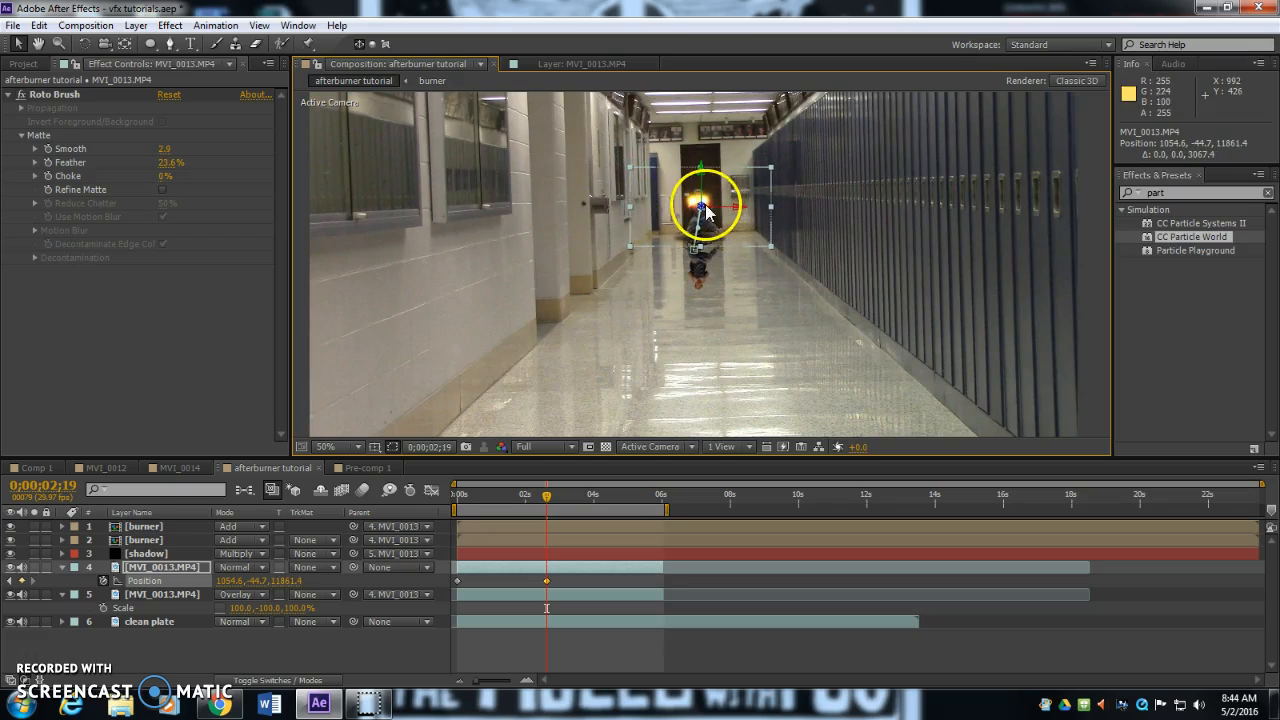
pyautogui.moveTo(706, 226); pyautogui.dragTo(706, 218)
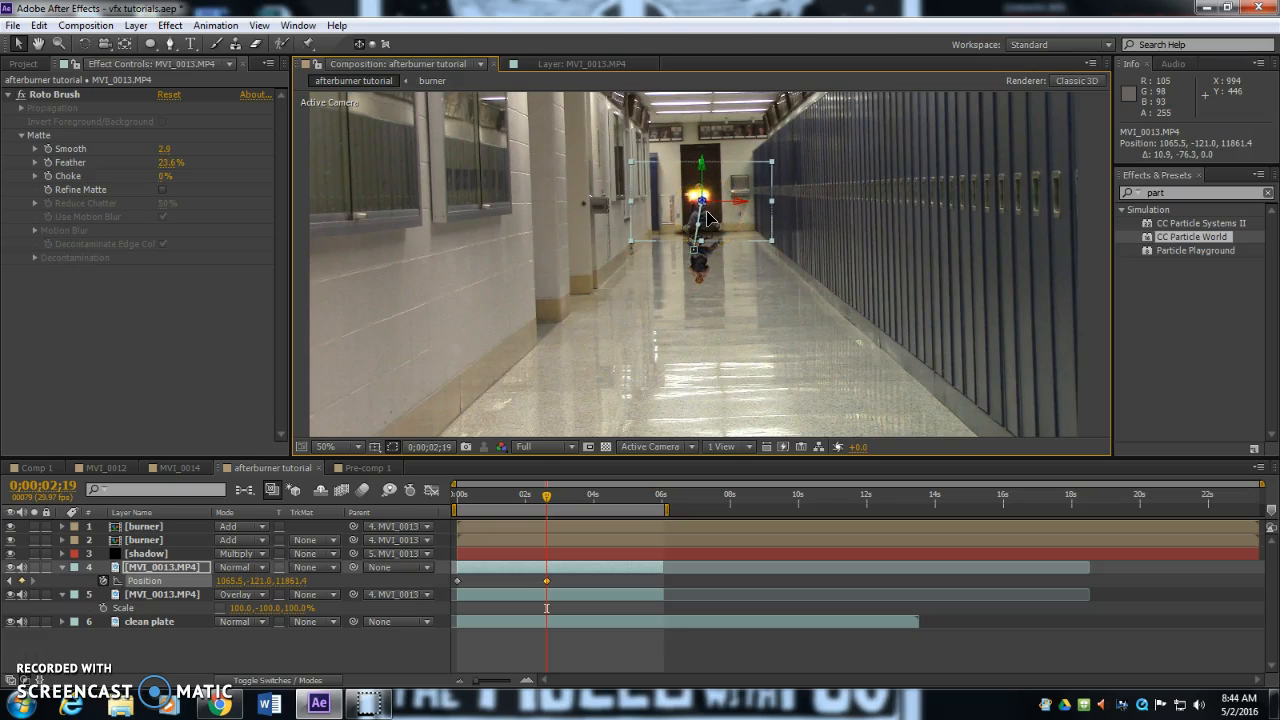
# Step: At 0;00;02;26, move the person sideways over the lockers to X about 2976, and shift that Position keyframe to 0;00;03;03
pyautogui.moveTo(547, 494); pyautogui.dragTo(554, 494)
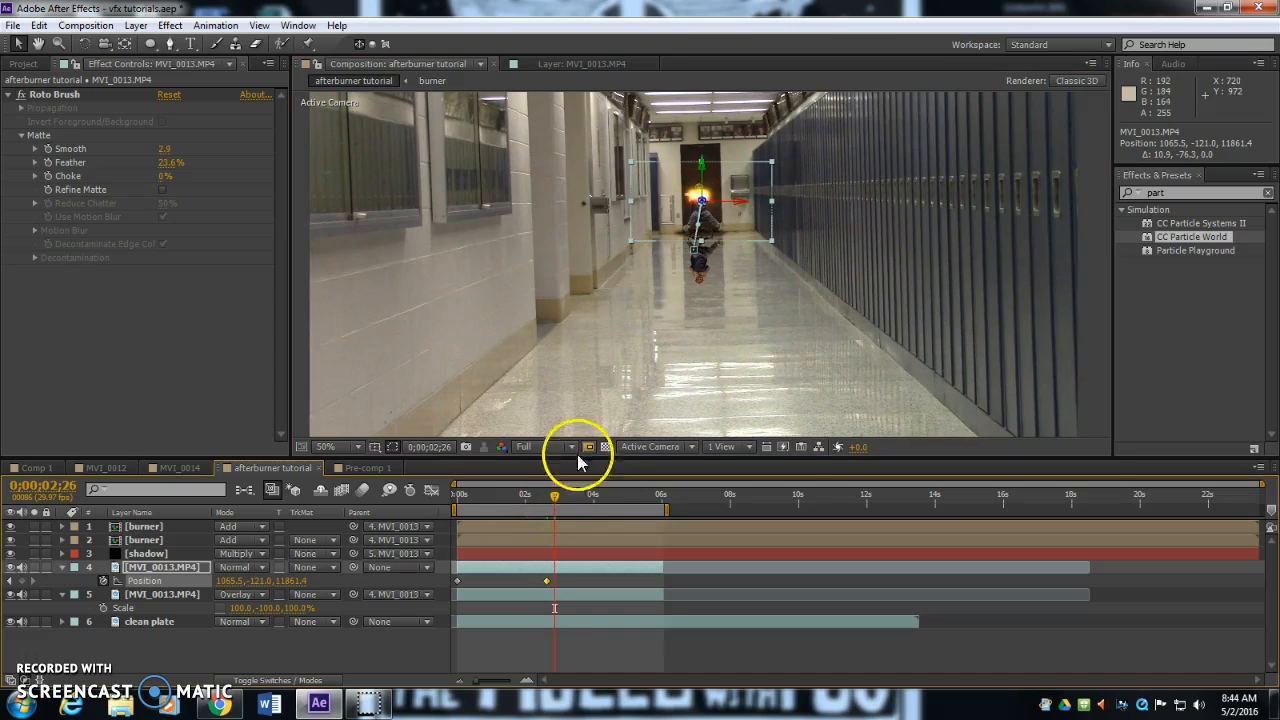
pyautogui.moveTo(721, 201); pyautogui.dragTo(851, 200)
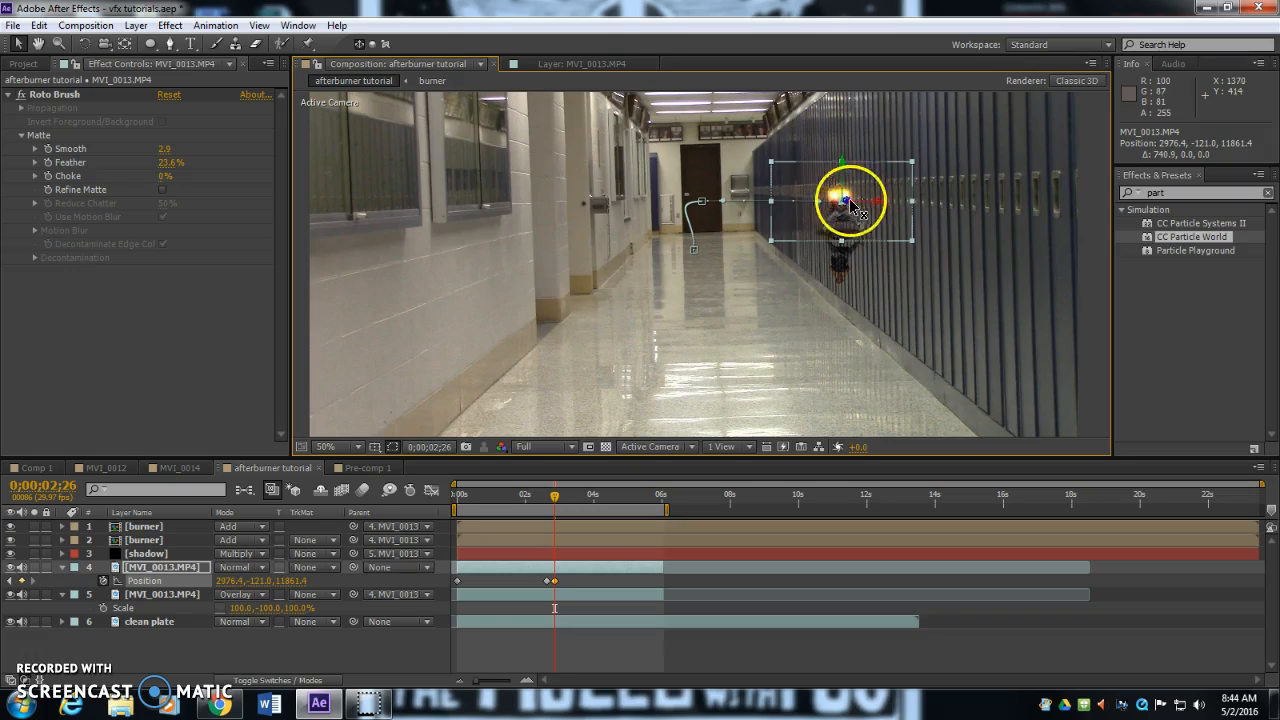
pyautogui.moveTo(552, 580); pyautogui.dragTo(562, 581)
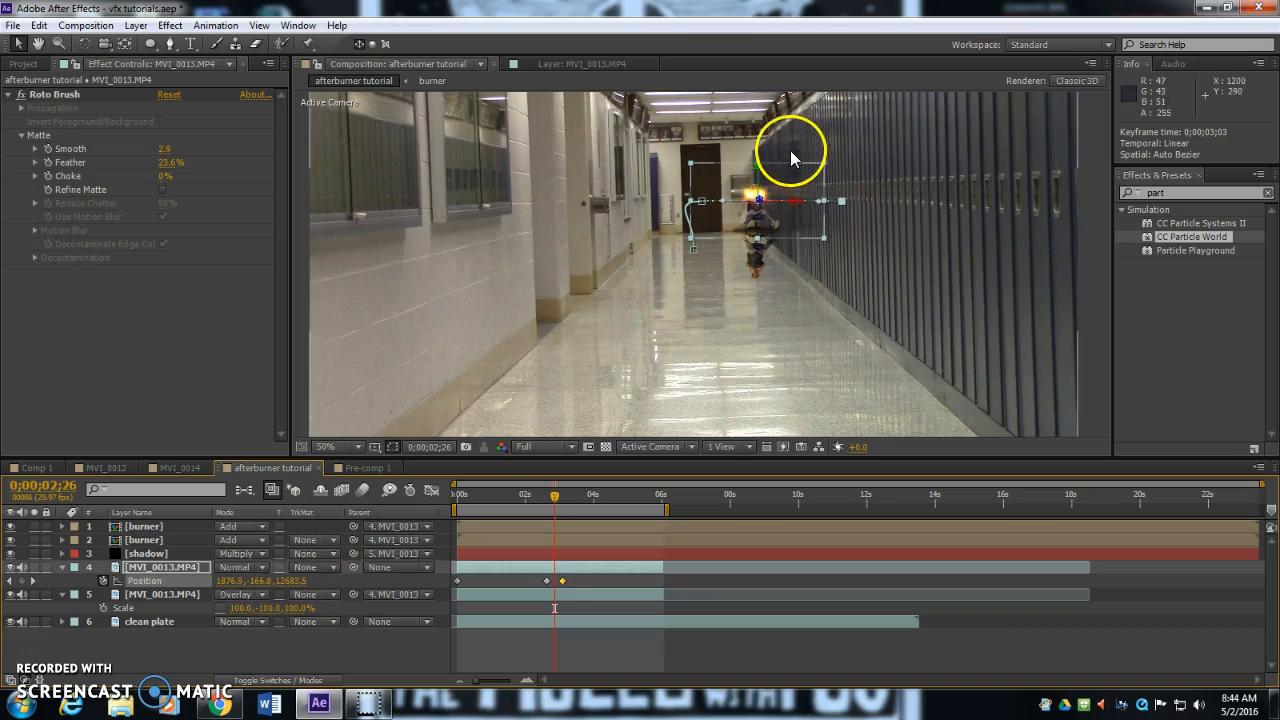
# Step: Duplicate the clean plate layer and place the copy at the top of the layer stack
pyautogui.click(152, 596)
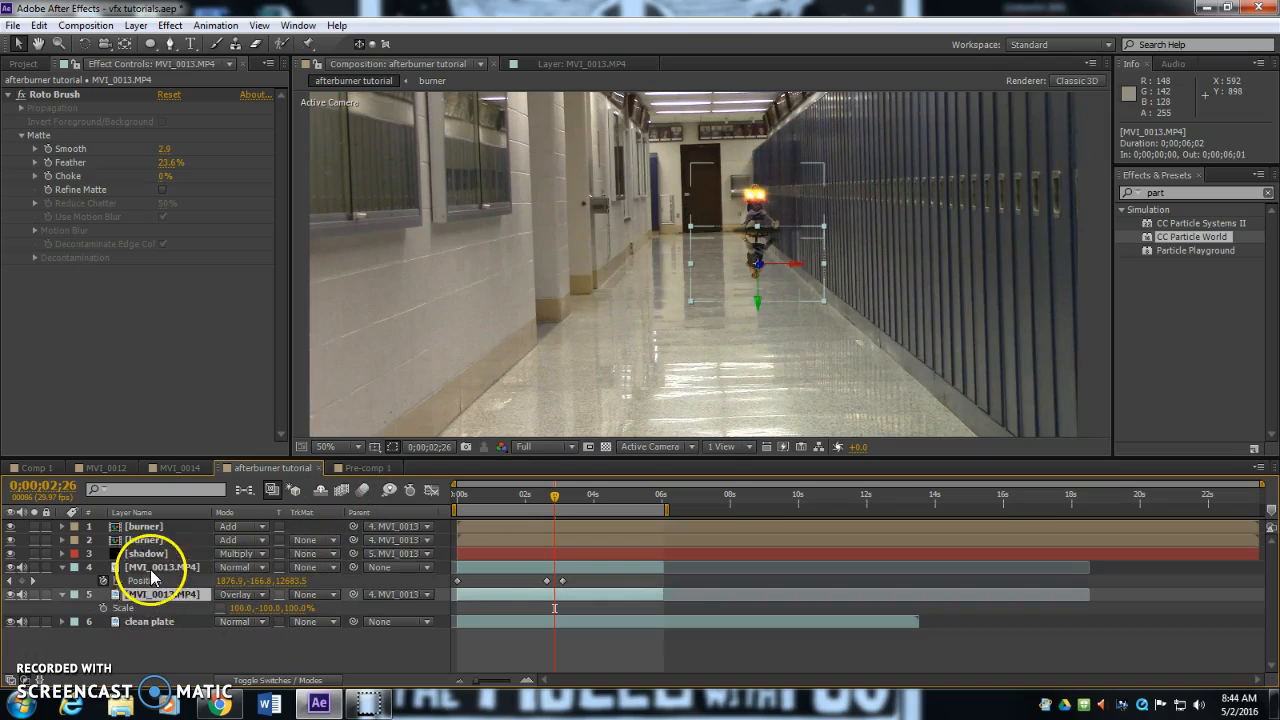
pyautogui.click(146, 570)
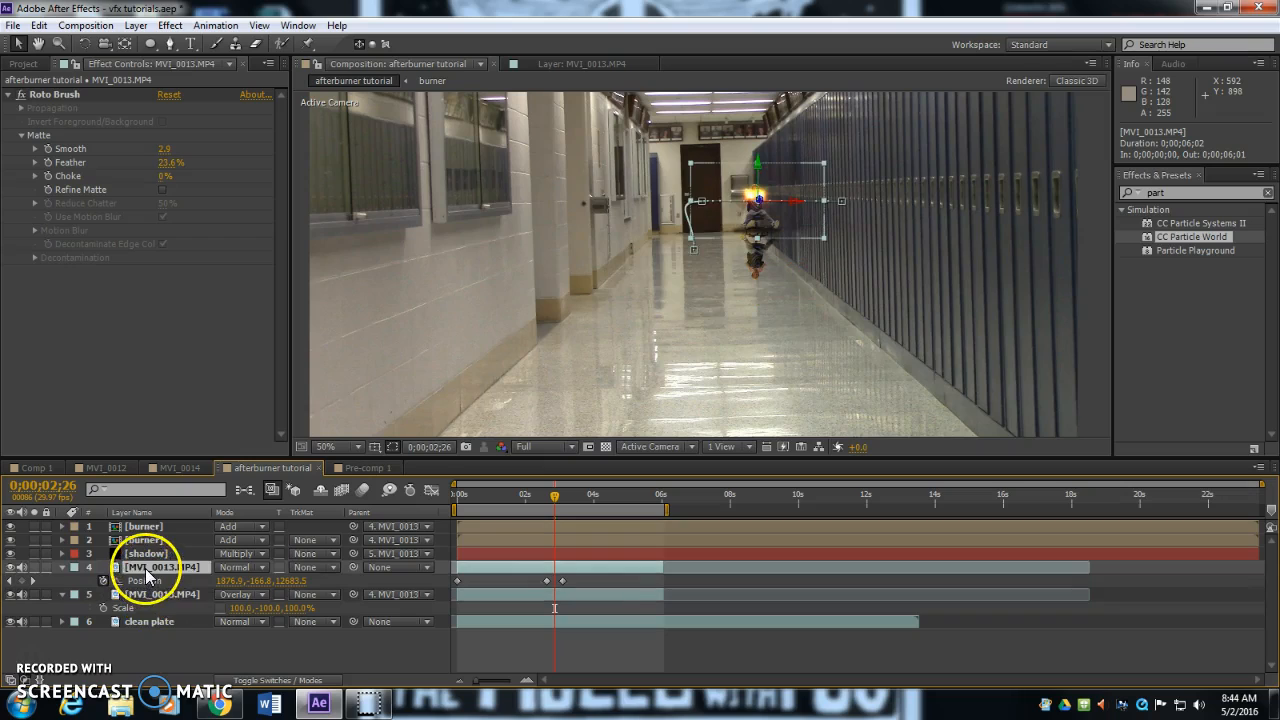
pyautogui.click(148, 623)
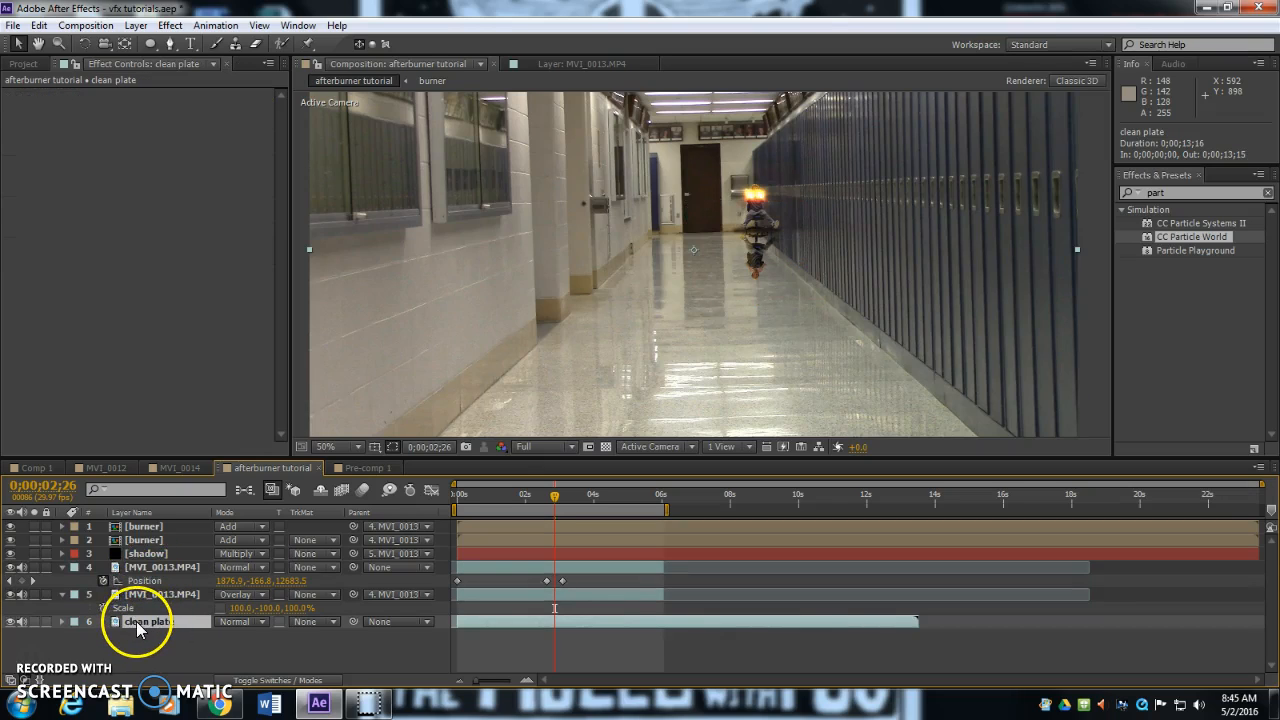
pyautogui.hotkey('ctrl', 'd')
pyautogui.moveTo(148, 626); pyautogui.dragTo(143, 520)
pyautogui.press(',')
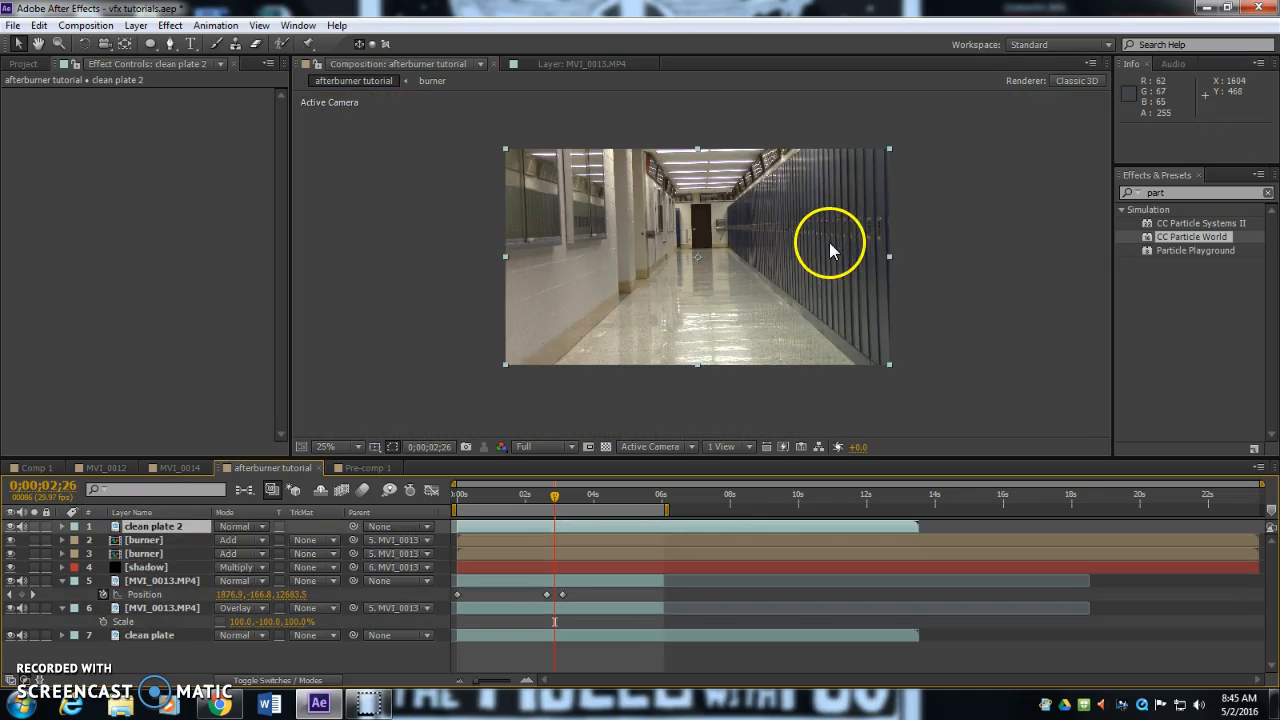
# Step: Mask clean plate 2 with an eight-point Pen path around the locker wall, fitting its inner edge to the far corner of the lockers
pyautogui.click(172, 45)
pyautogui.click(730, 190)
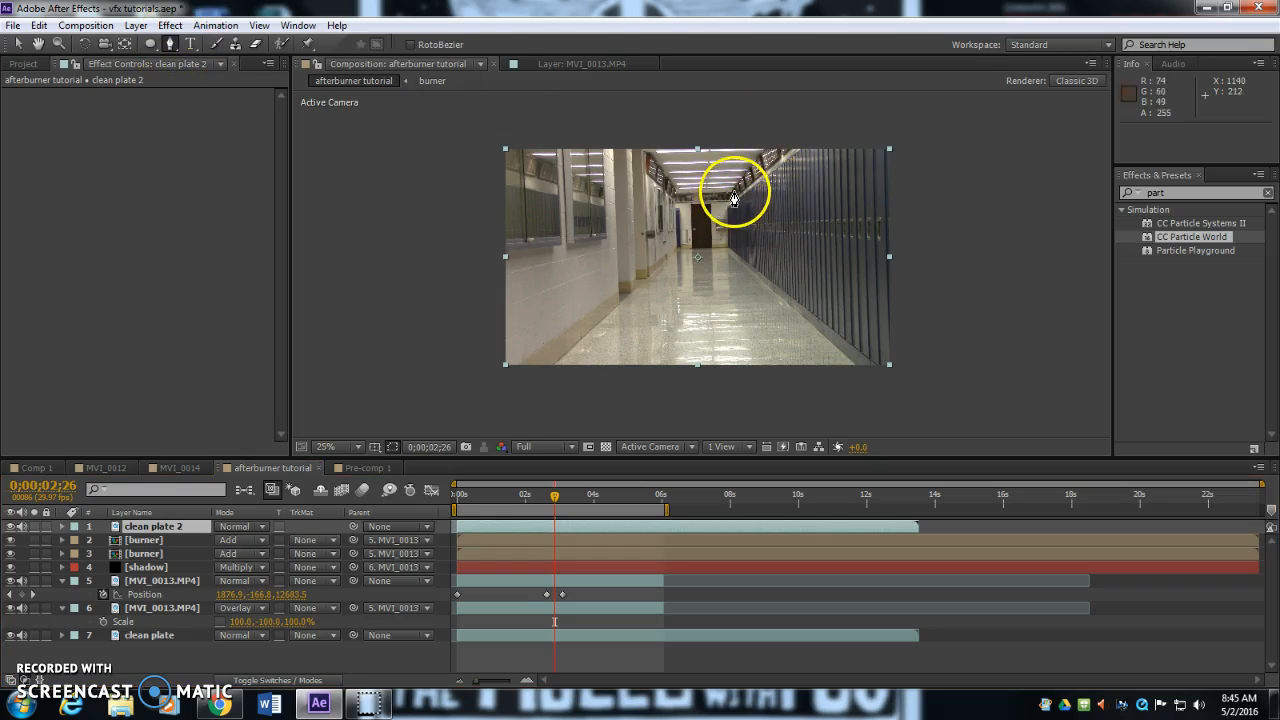
pyautogui.click(728, 208)
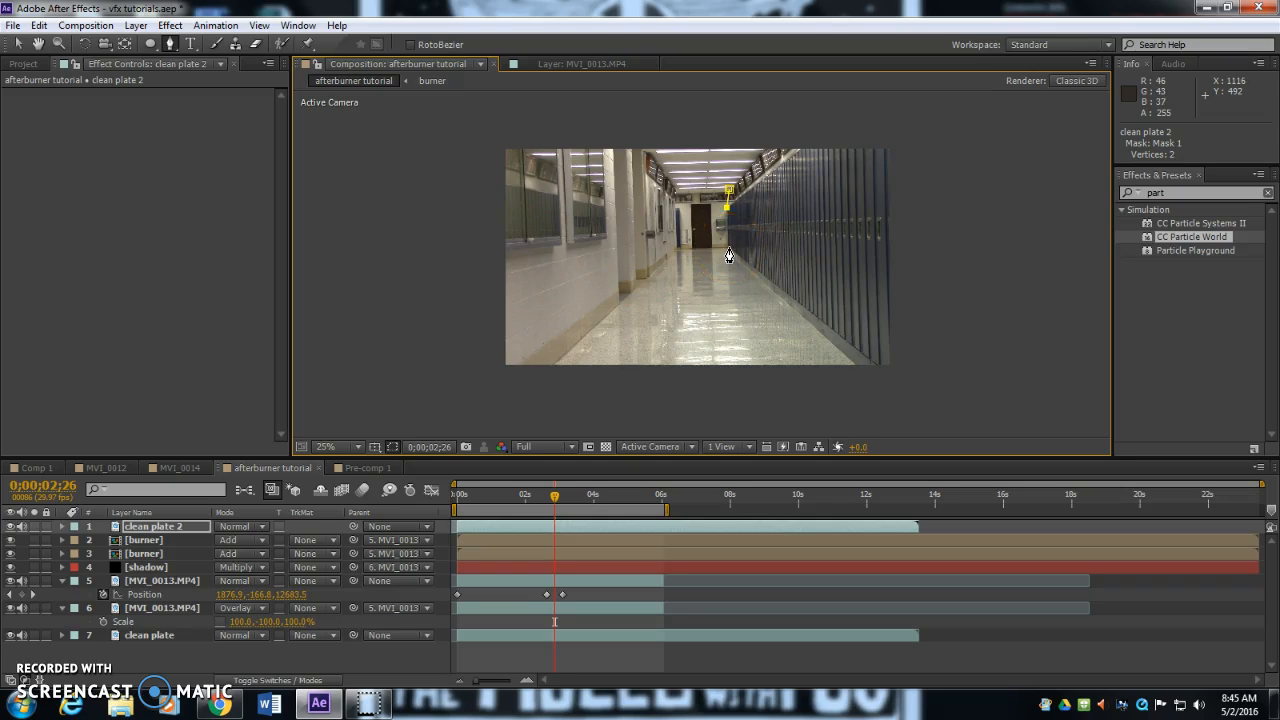
pyautogui.moveTo(734, 366); pyautogui.dragTo(724, 306)
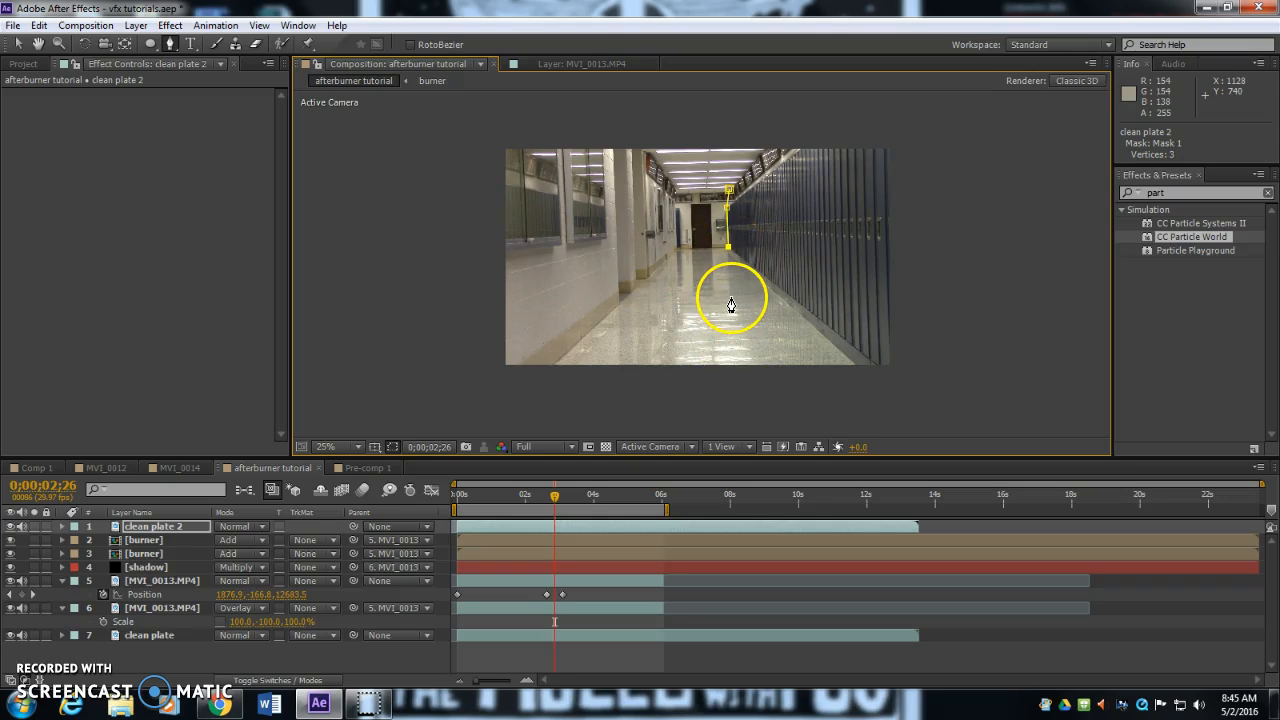
pyautogui.click(728, 298)
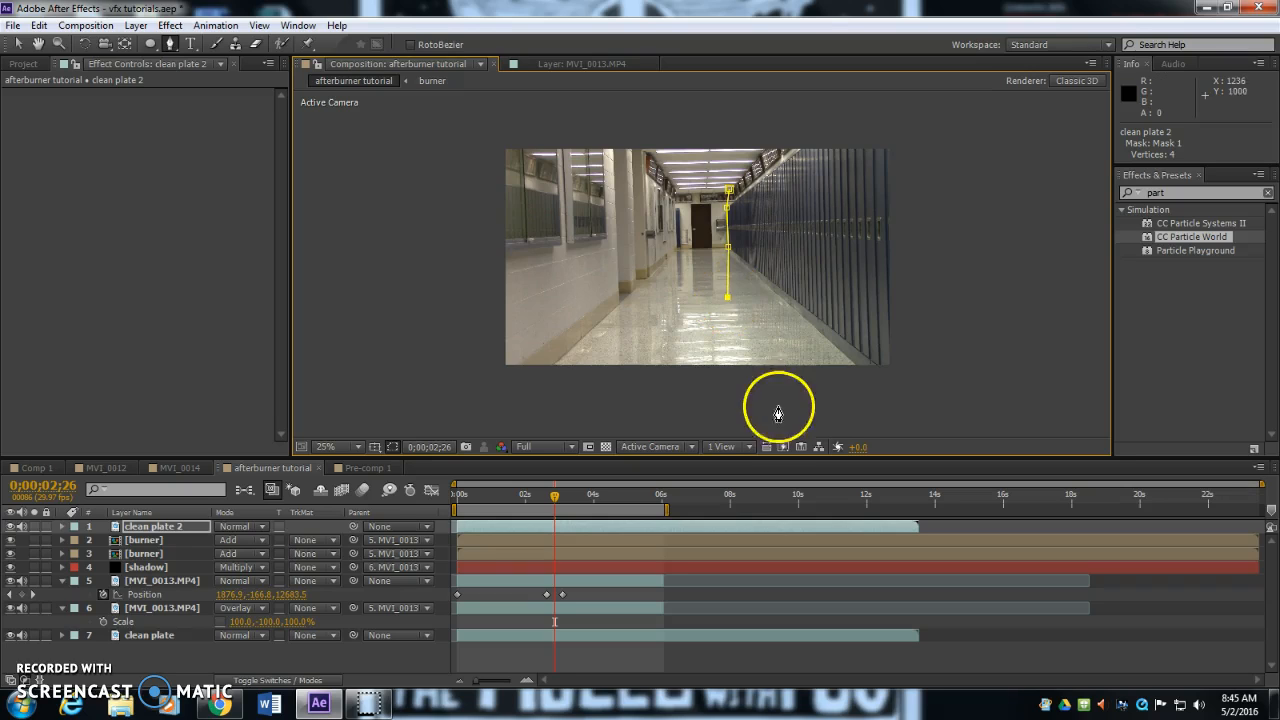
pyautogui.click(776, 402)
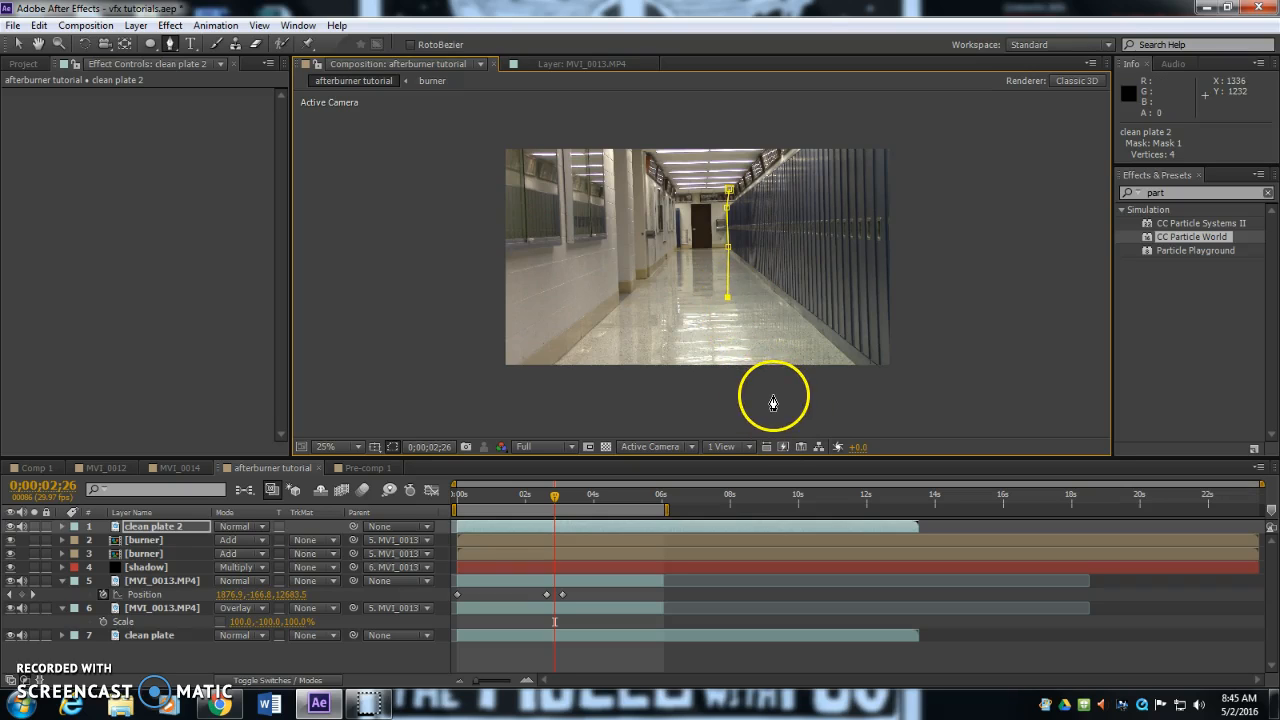
pyautogui.click(932, 403)
pyautogui.click(944, 146)
pyautogui.click(822, 102)
pyautogui.click(731, 192)
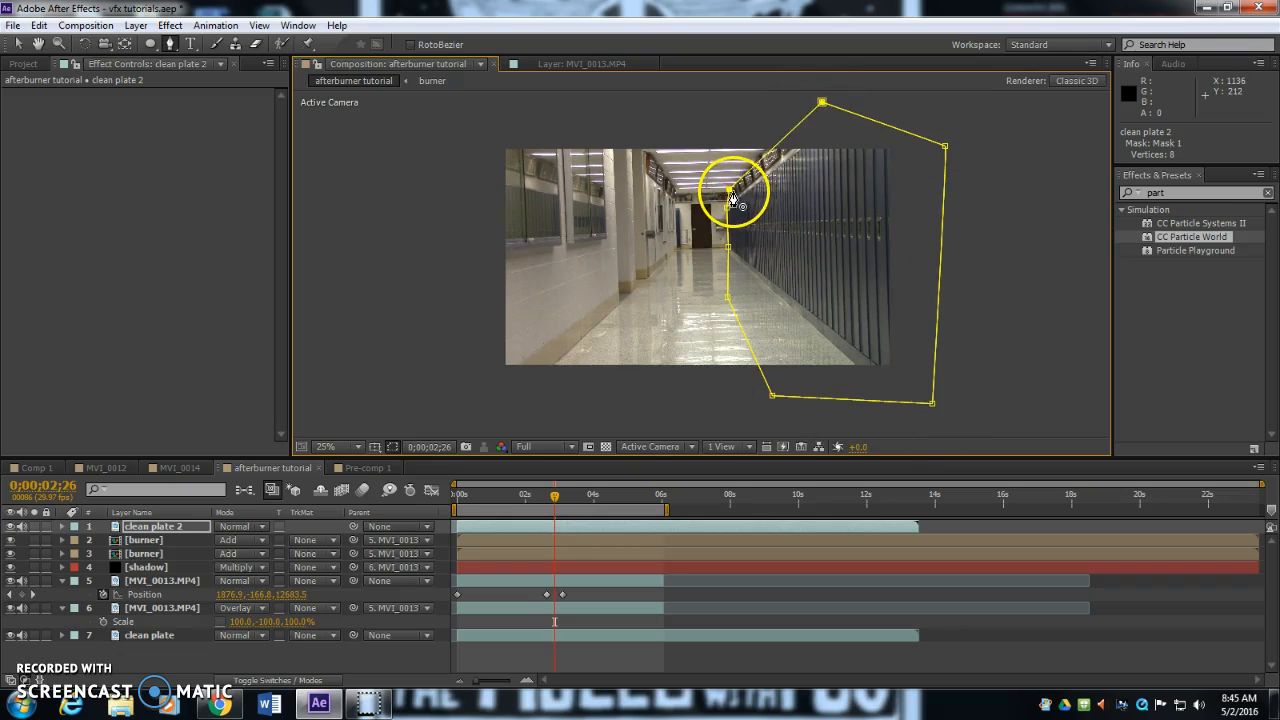
pyautogui.press('.')
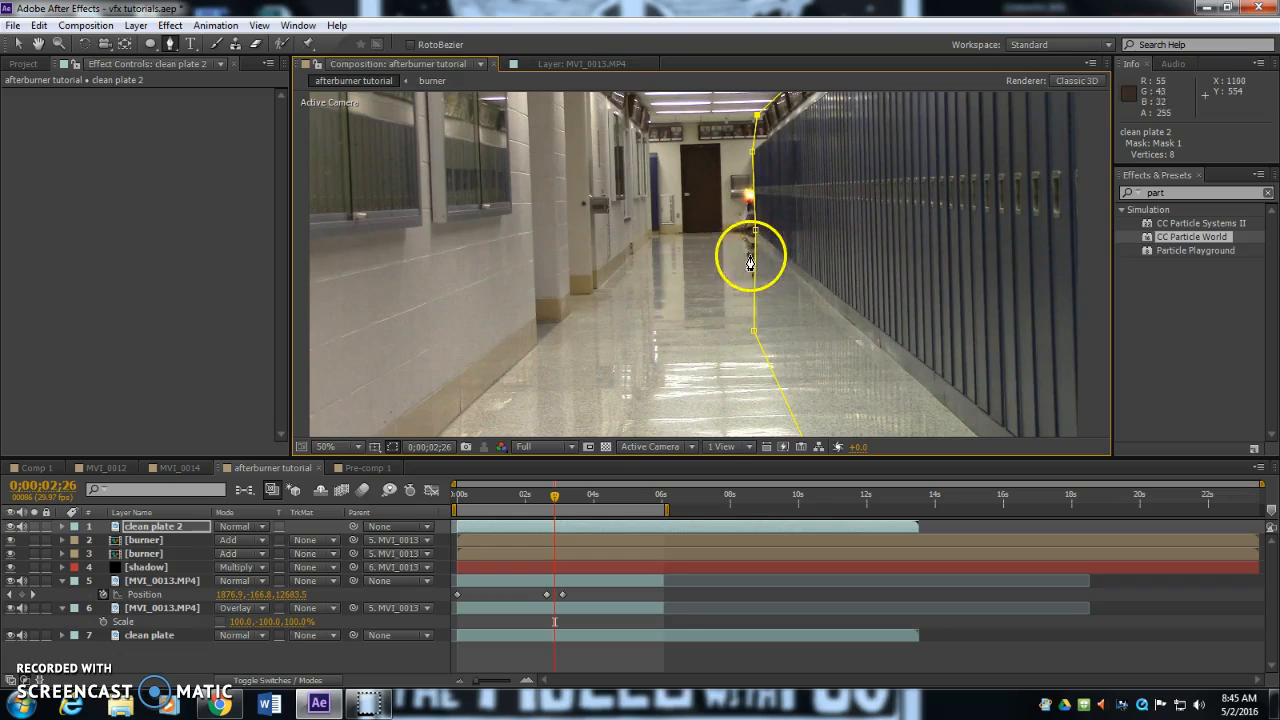
pyautogui.moveTo(753, 331); pyautogui.dragTo(759, 333)
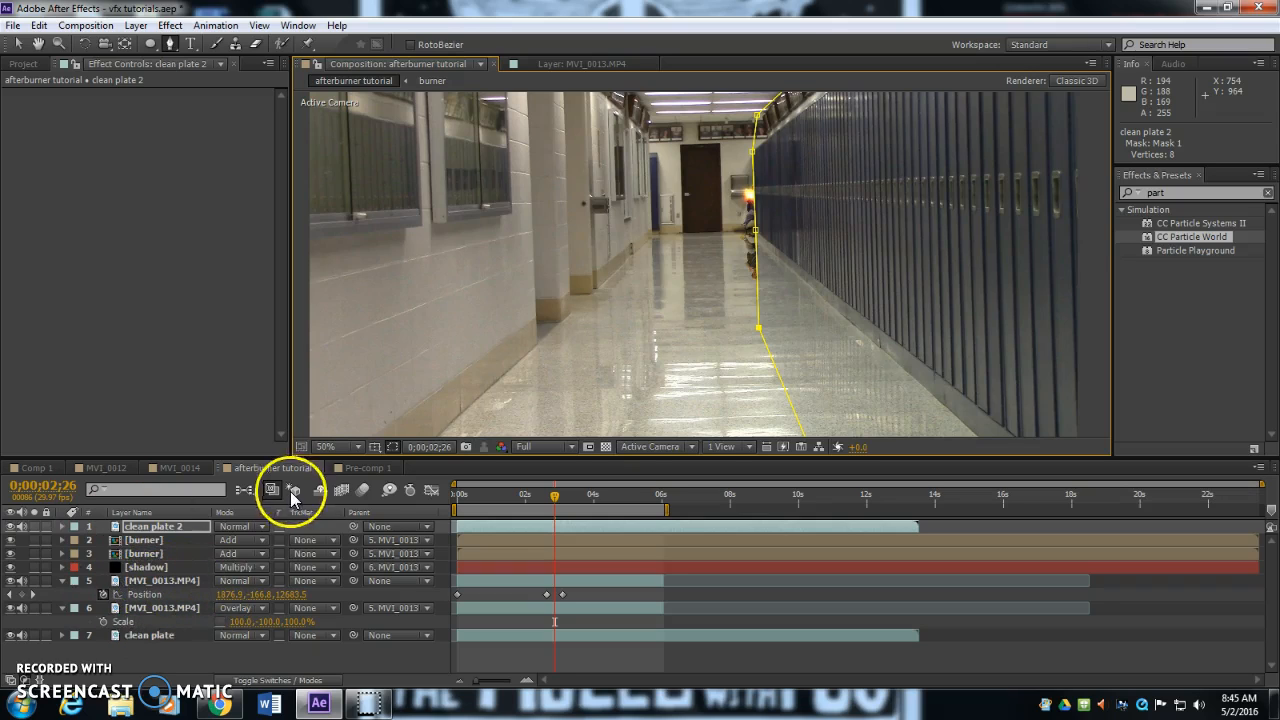
# Step: Trim the start of clean plate 2 to 0;00;02;24, just before the person passes behind the lockers
pyautogui.moveTo(556, 500)
pyautogui.mouseDown()
pyautogui.moveTo(517, 503)
pyautogui.moveTo(570, 514)
pyautogui.moveTo(545, 508)
pyautogui.moveTo(557, 509)
pyautogui.mouseUp()
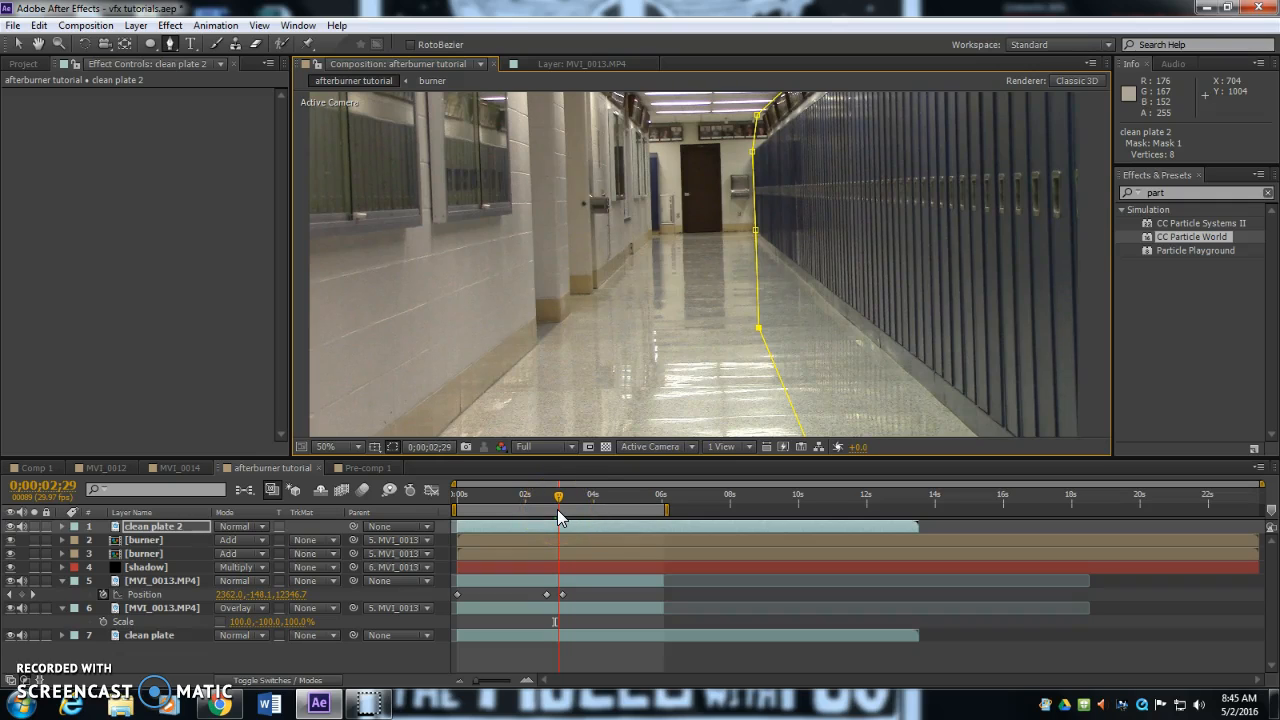
pyautogui.moveTo(557, 509); pyautogui.dragTo(552, 509)
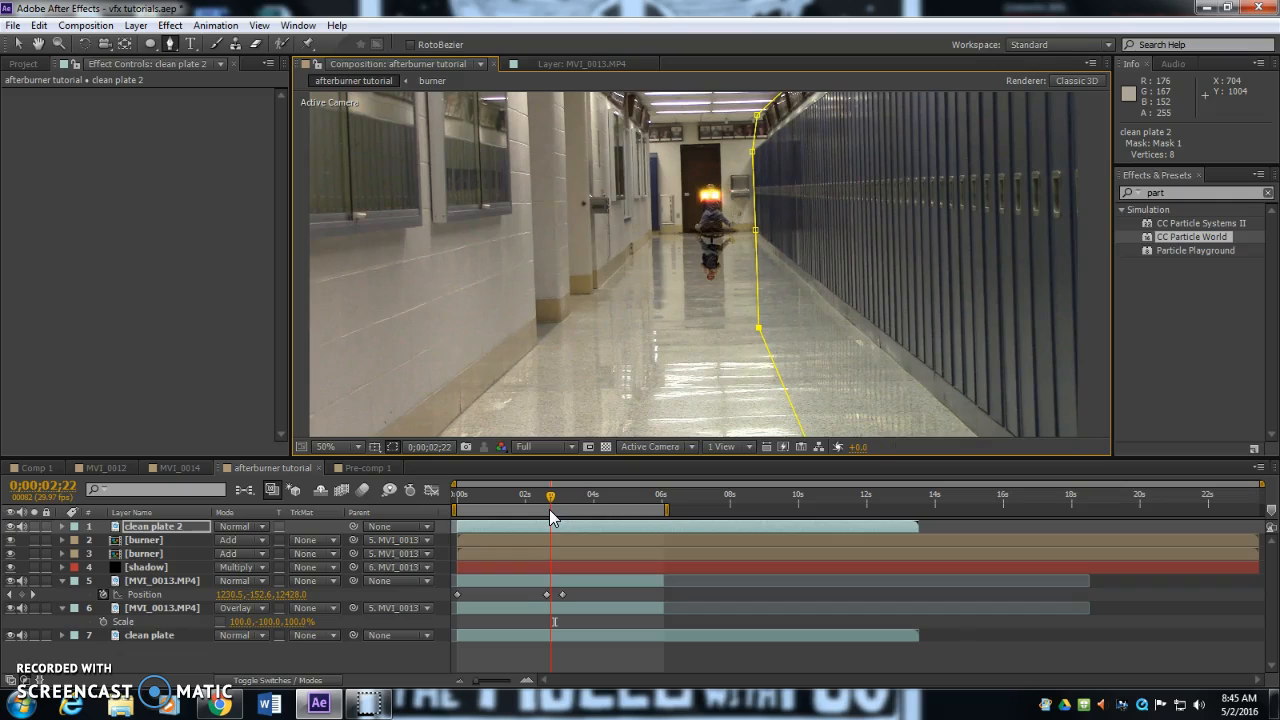
pyautogui.click(518, 541)
pyautogui.moveTo(456, 526); pyautogui.dragTo(555, 531)
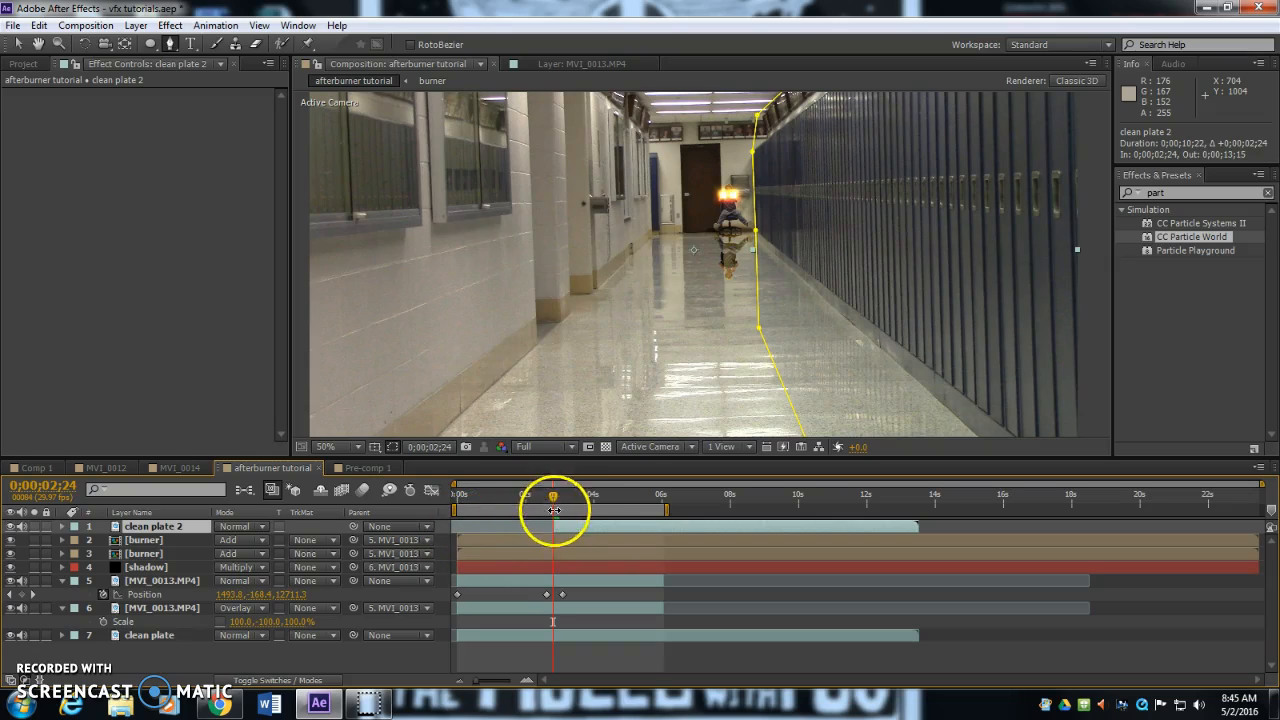
# Step: Lower the preview resolution to Third and preview the flight down the hallway from 0;00;01;16
pyautogui.moveTo(555, 505); pyautogui.dragTo(487, 509)
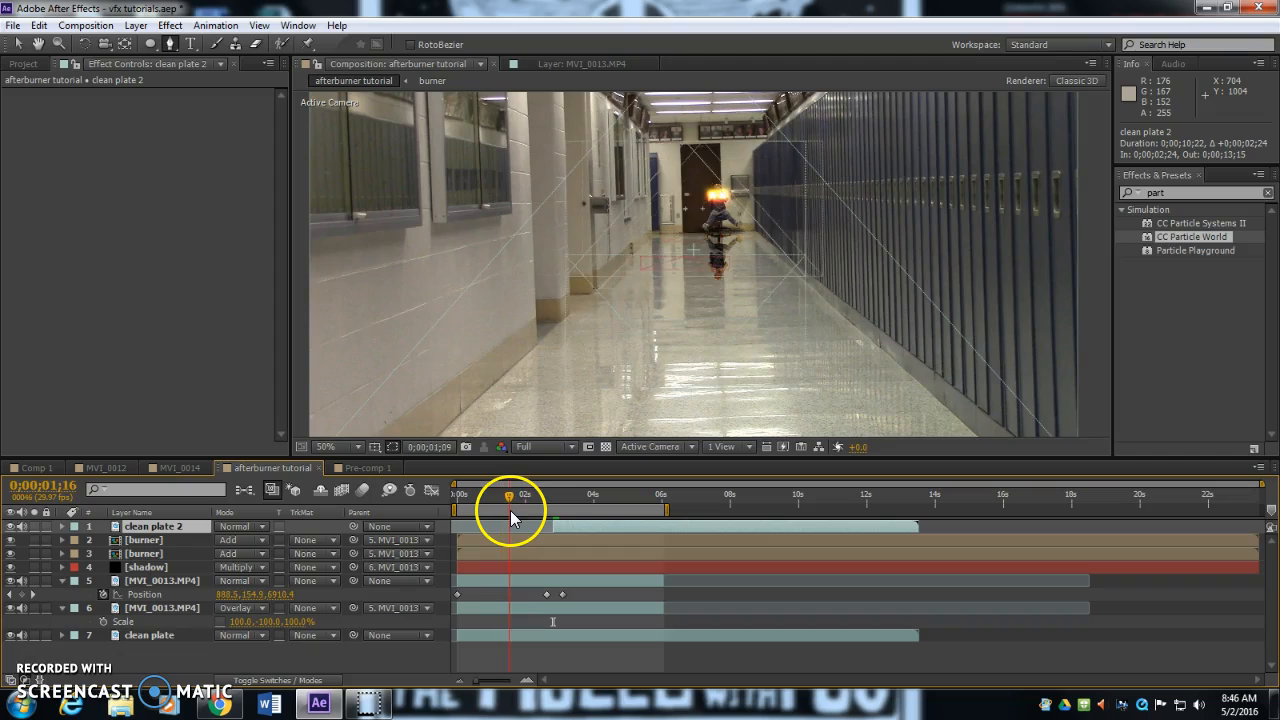
pyautogui.click(557, 446)
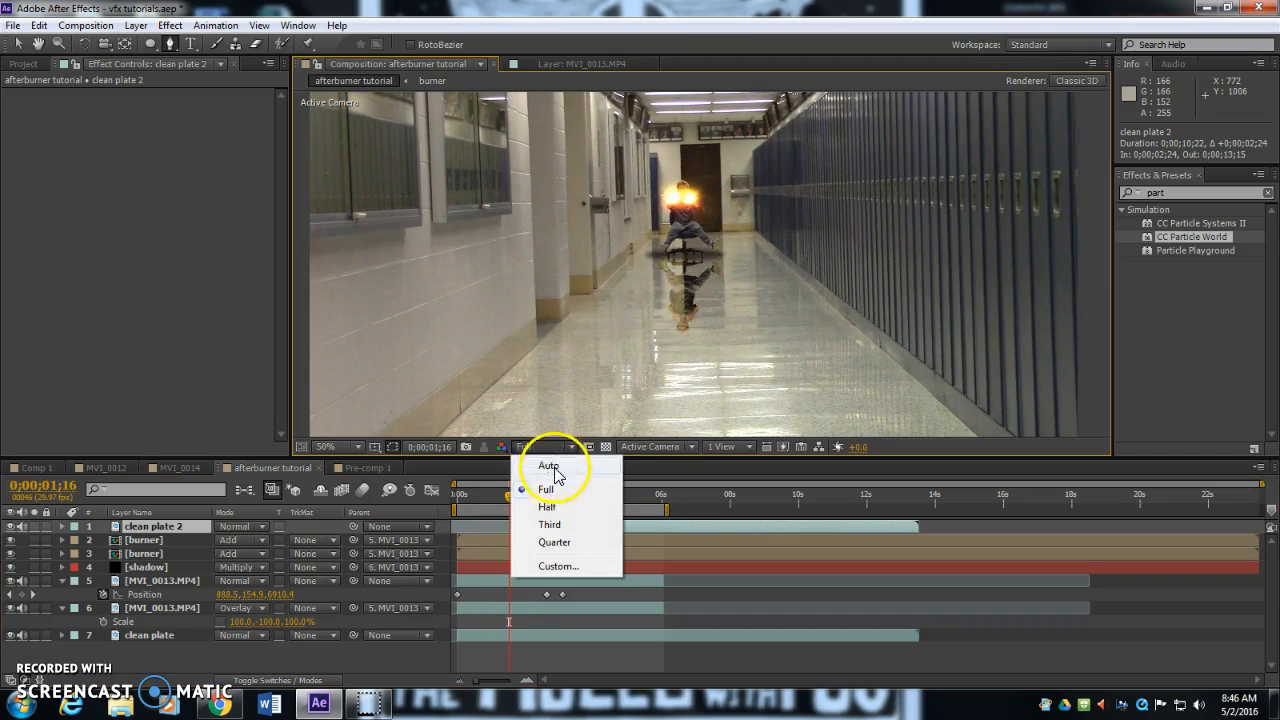
pyautogui.click(565, 526)
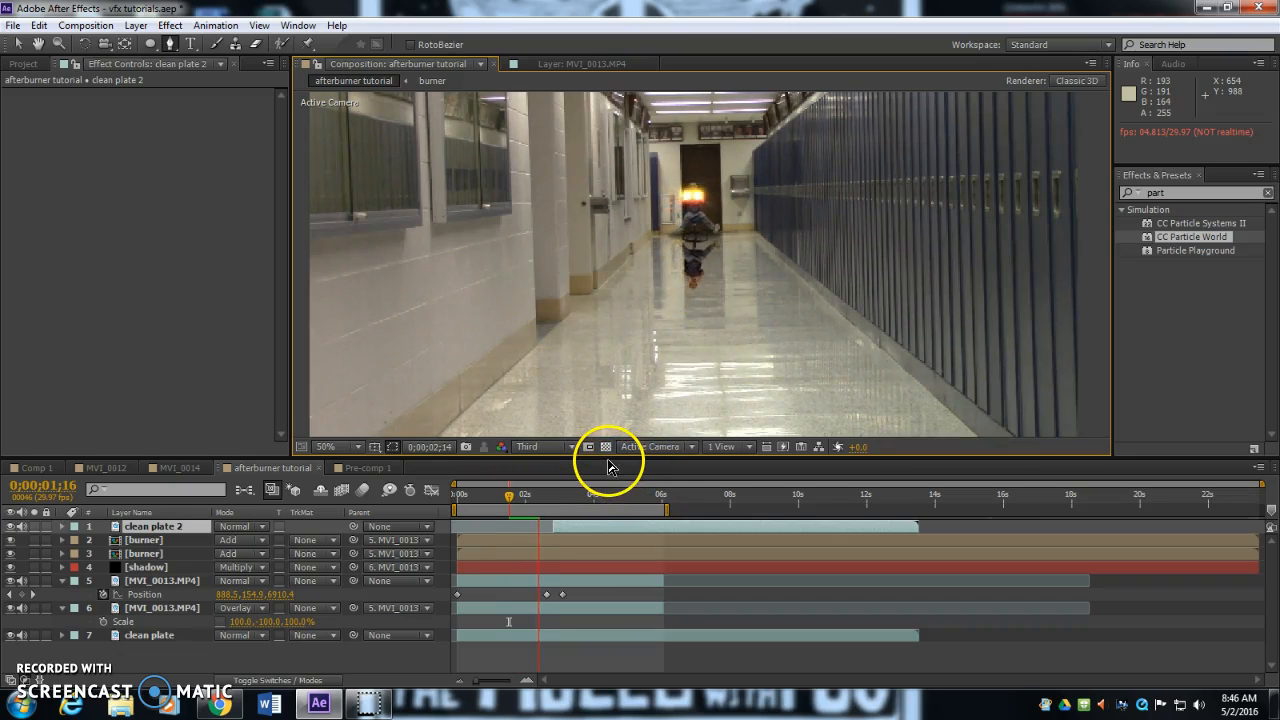
# Step: At 0;00;02;12, lower the opacity of the Overlay-mode MVI_0013.MP4 reflection layer to 30%
pyautogui.click(567, 494)
pyautogui.moveTo(560, 495); pyautogui.dragTo(539, 492)
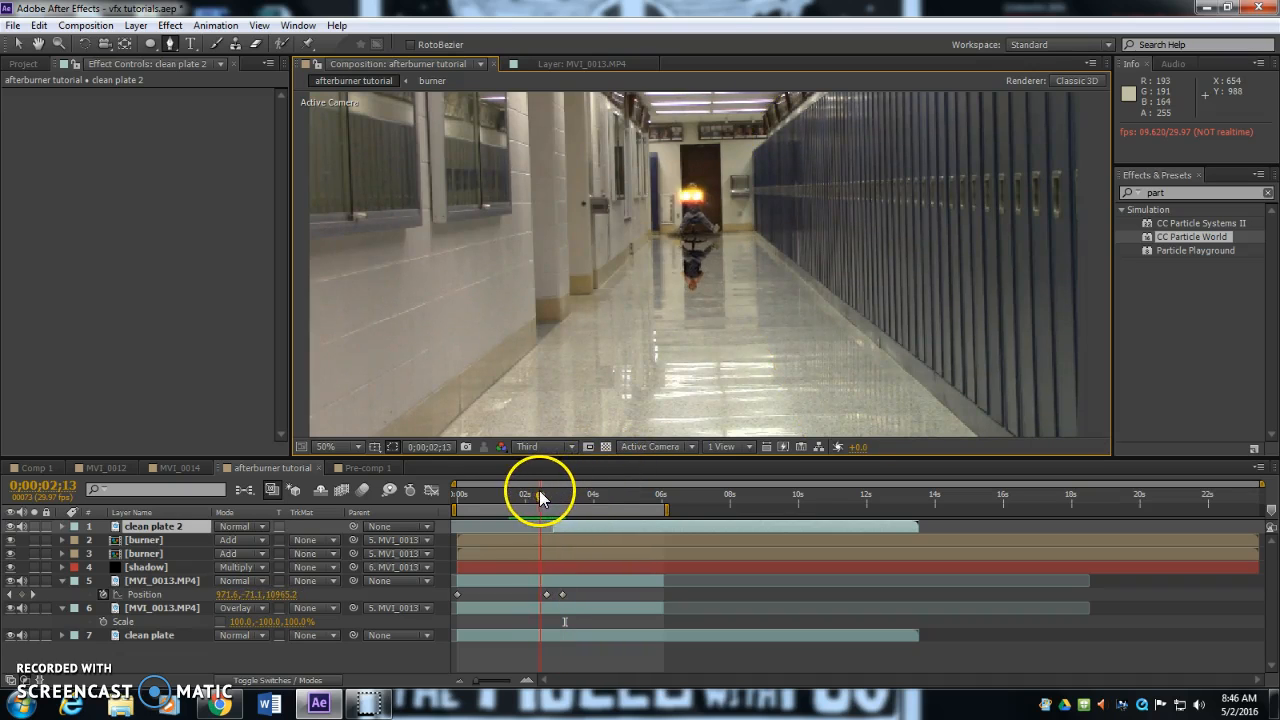
pyautogui.click(160, 582)
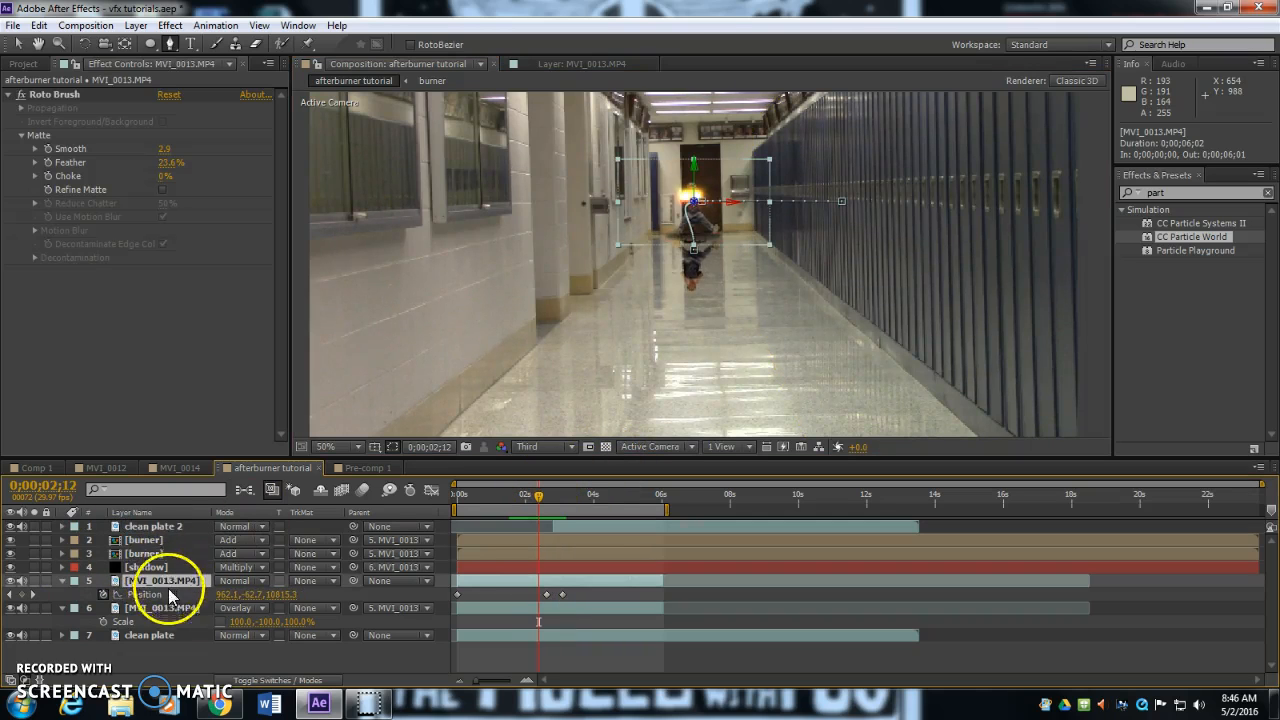
pyautogui.click(163, 606)
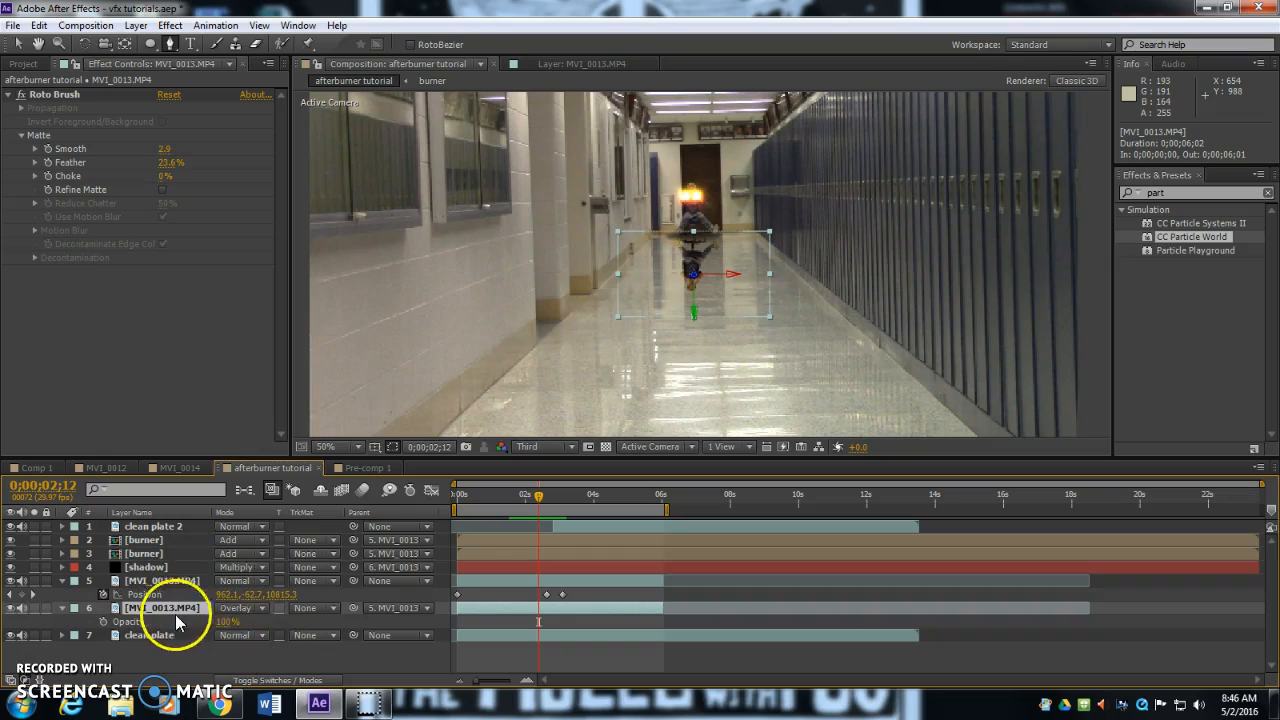
pyautogui.moveTo(229, 621); pyautogui.dragTo(190, 623)
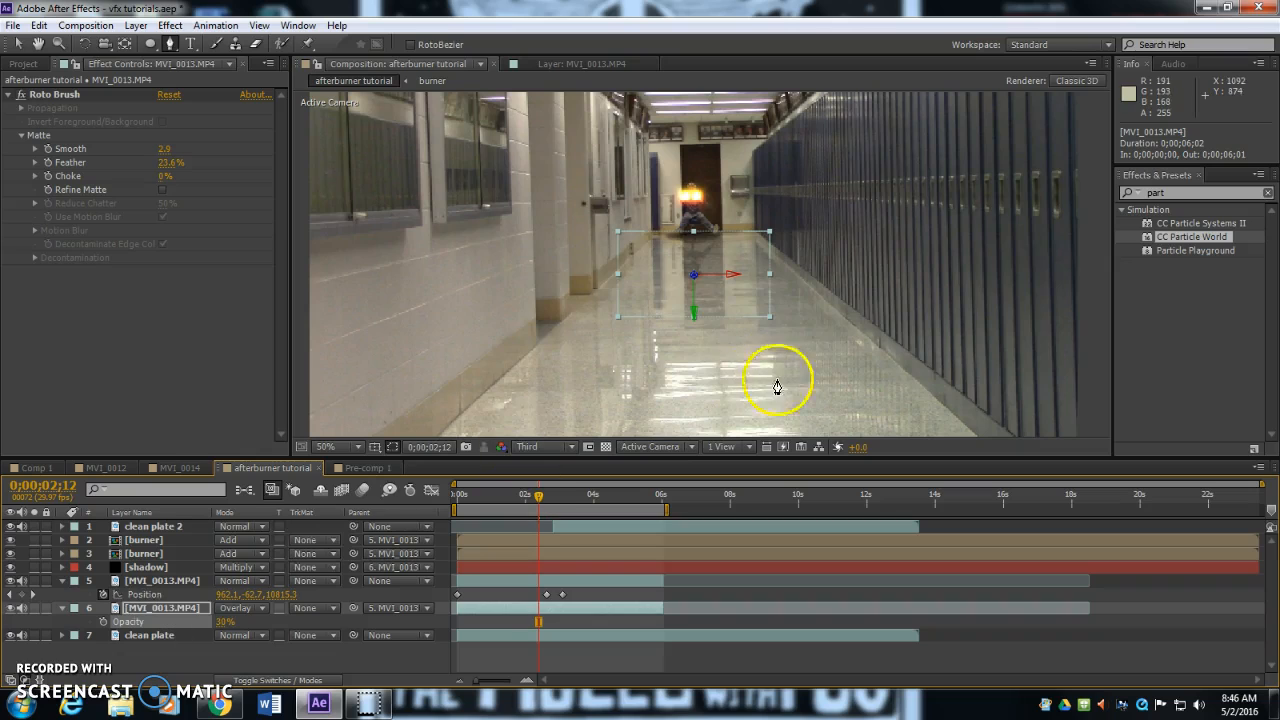
# Step: Preview the person disappearing behind the lockers, return to the start of the composition and save the project
pyautogui.press('space')
pyautogui.press('space')
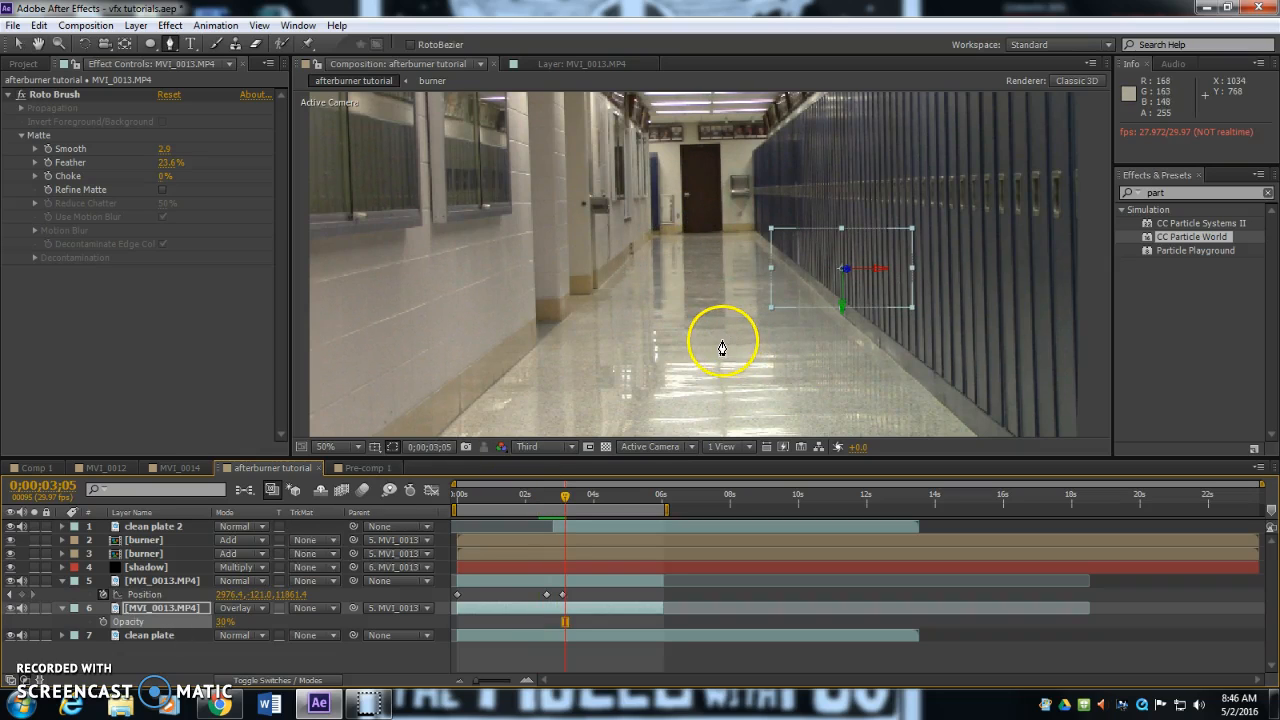
pyautogui.click(569, 501)
pyautogui.moveTo(560, 500); pyautogui.dragTo(455, 510)
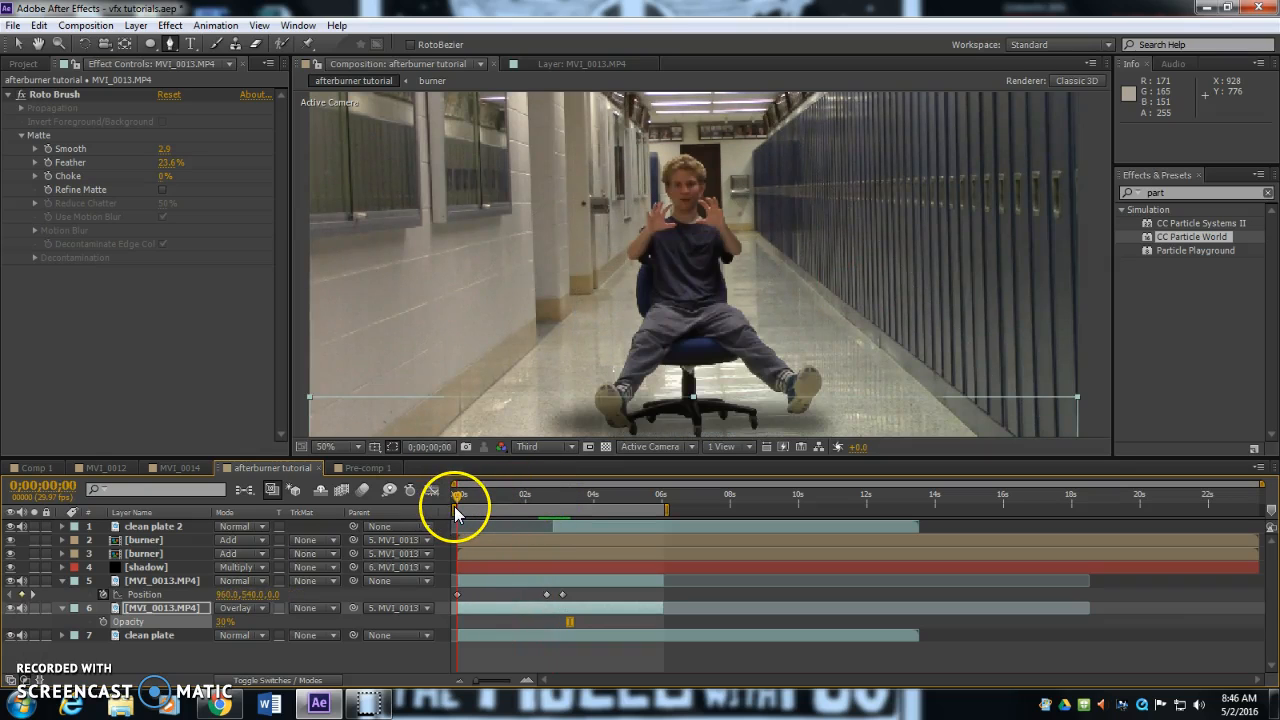
pyautogui.hotkey('ctrl', 's')
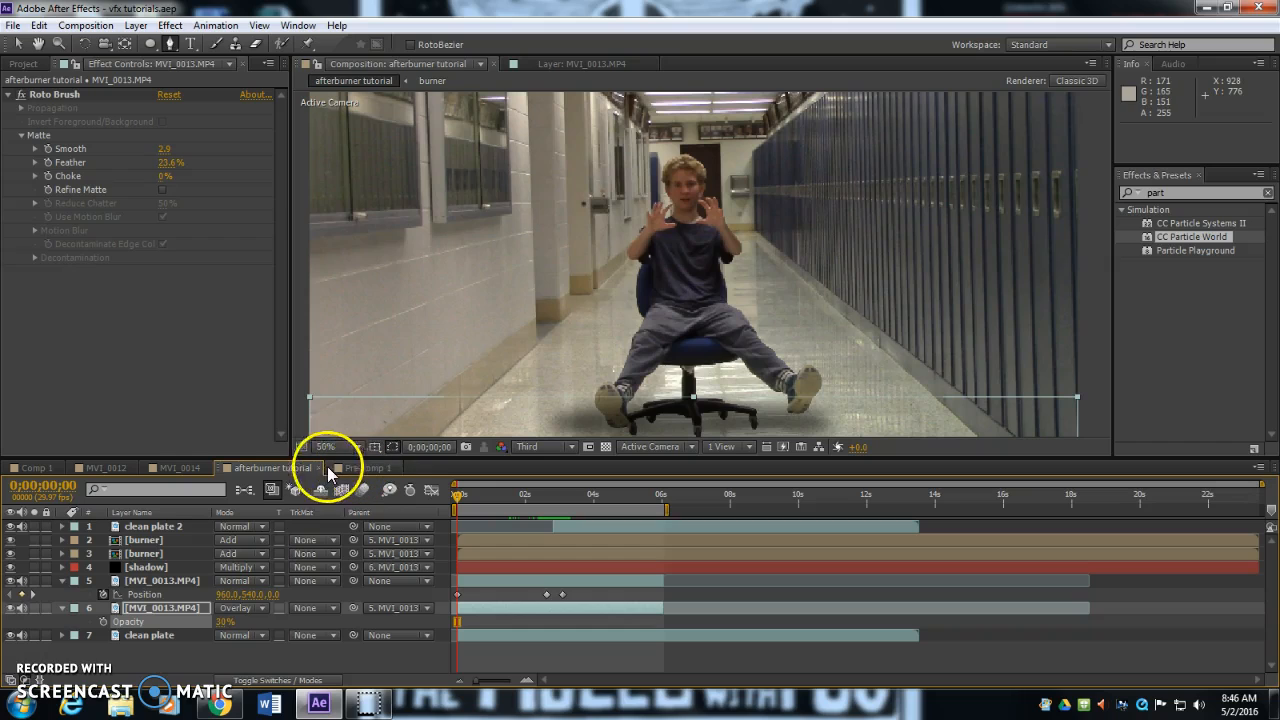
# Step: Review the project's source clips and the MVI_0012 and MVI_0014 compositions, checking the burner and distortion shot over its first second
pyautogui.click(22, 64)
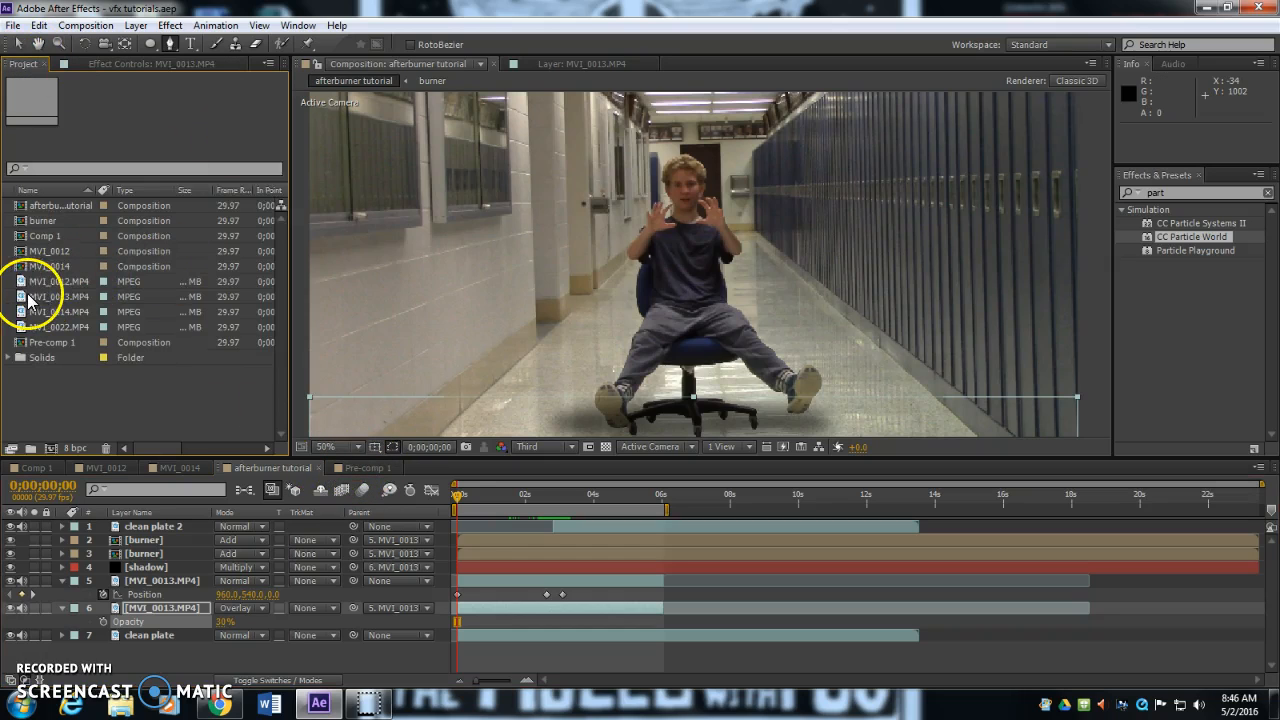
pyautogui.click(27, 297)
pyautogui.click(24, 313)
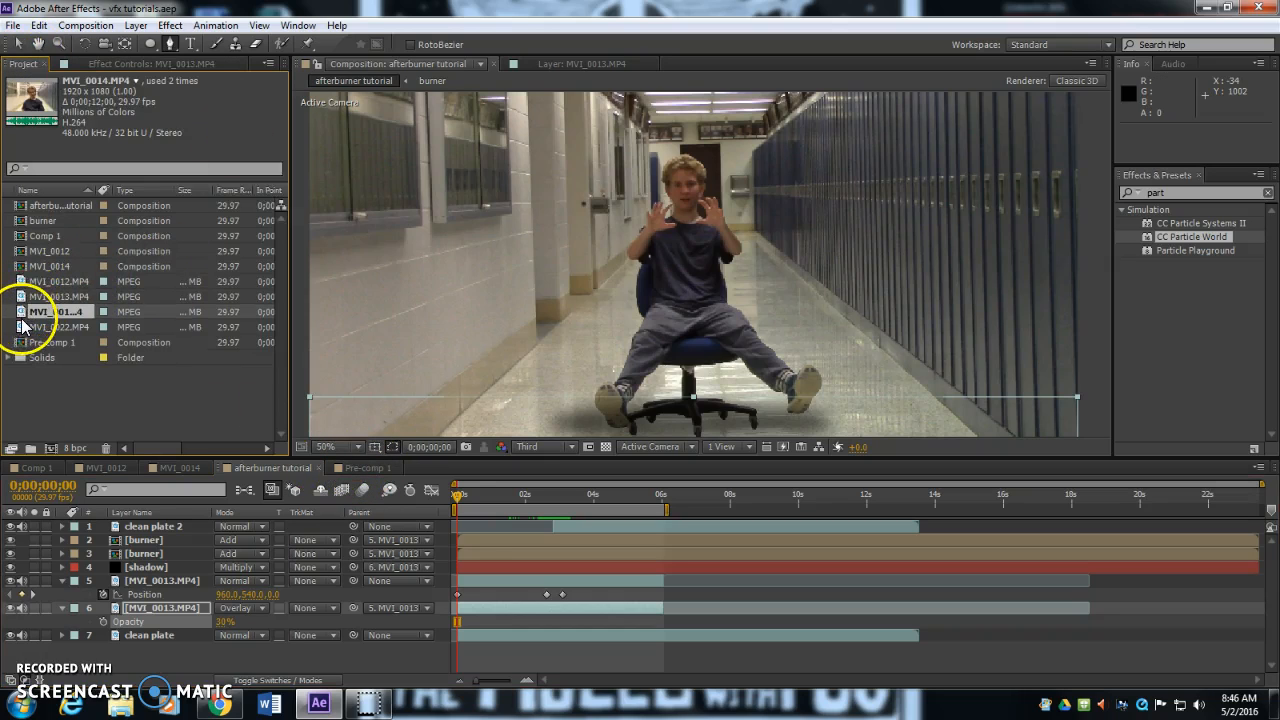
pyautogui.click(20, 327)
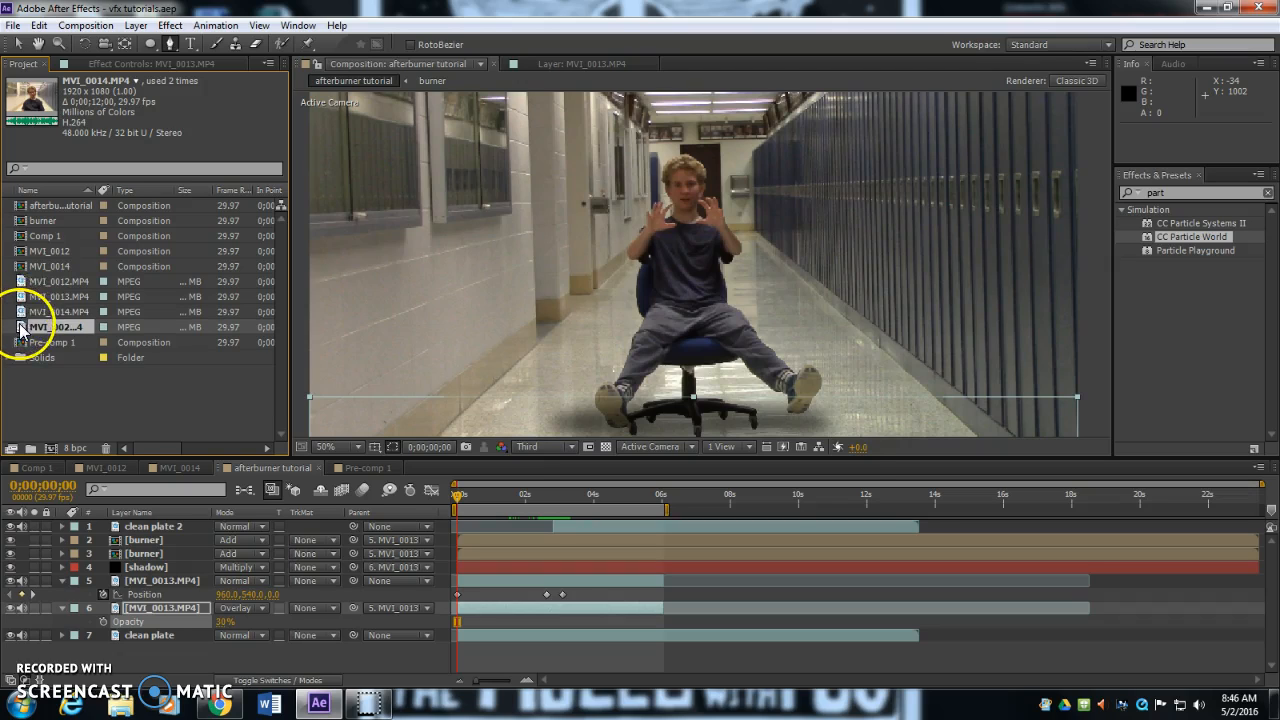
pyautogui.click(22, 312)
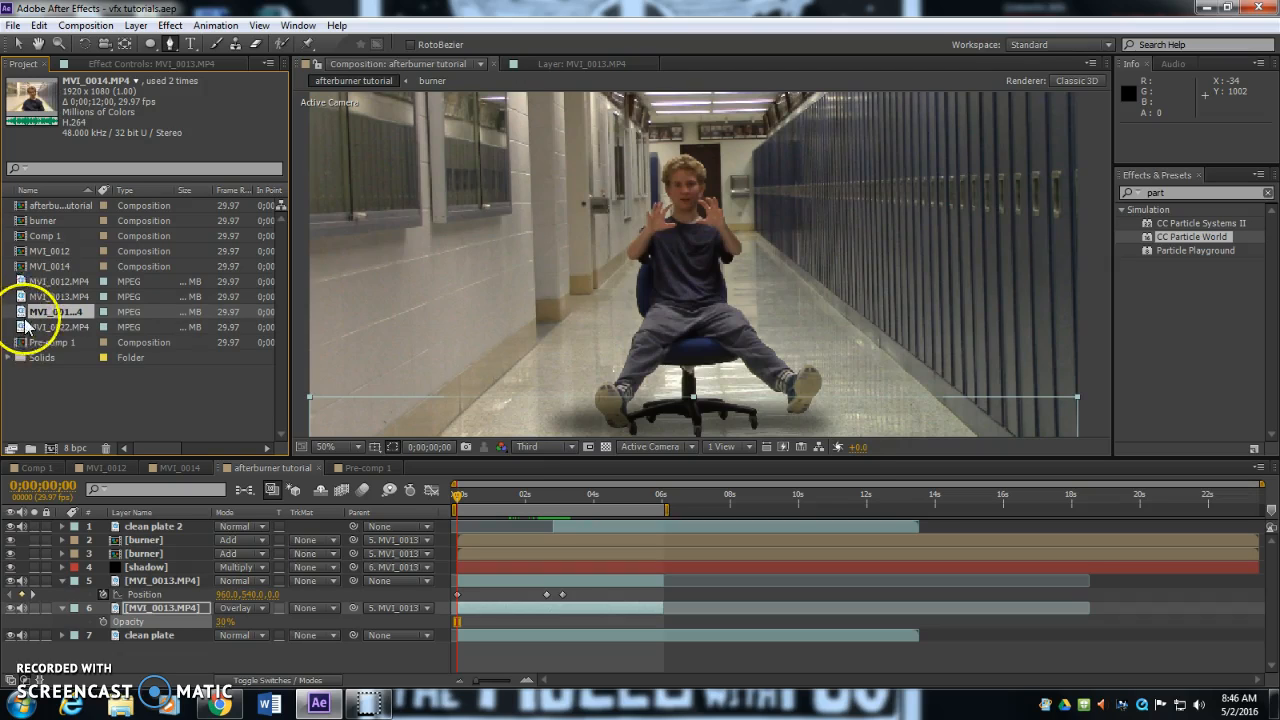
pyautogui.click(102, 467)
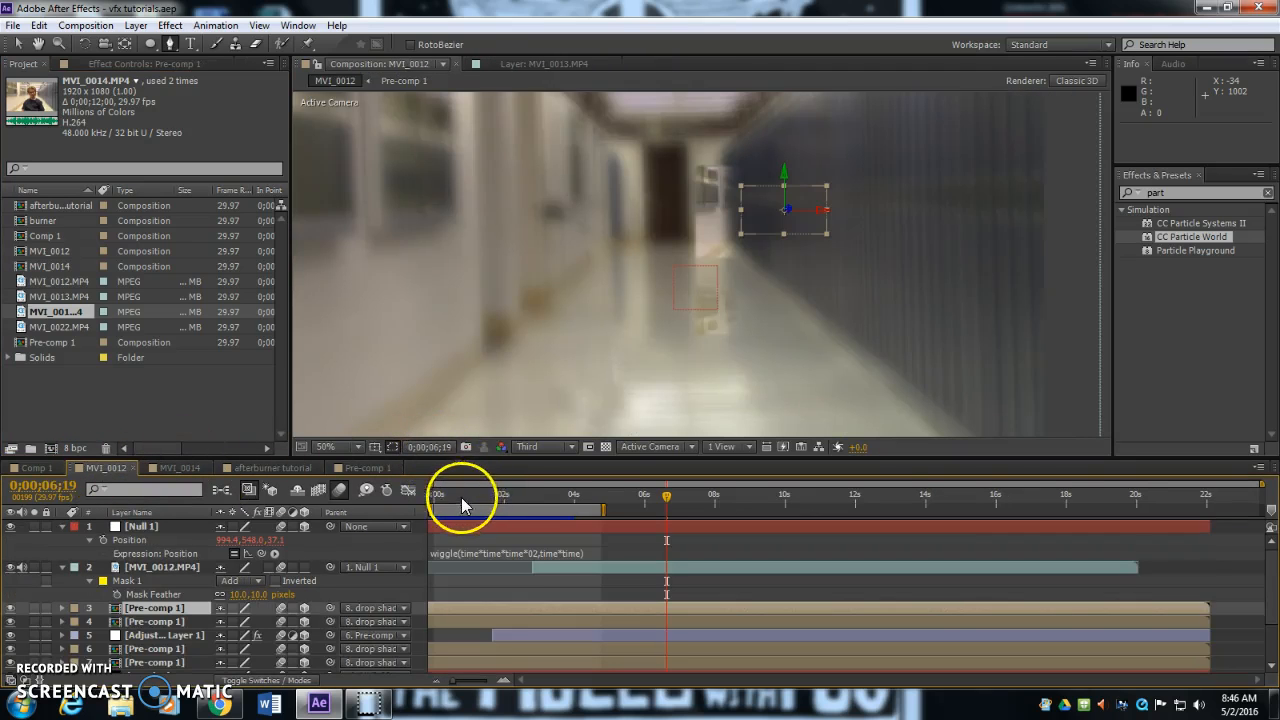
pyautogui.moveTo(462, 497); pyautogui.dragTo(431, 508)
pyautogui.click(172, 467)
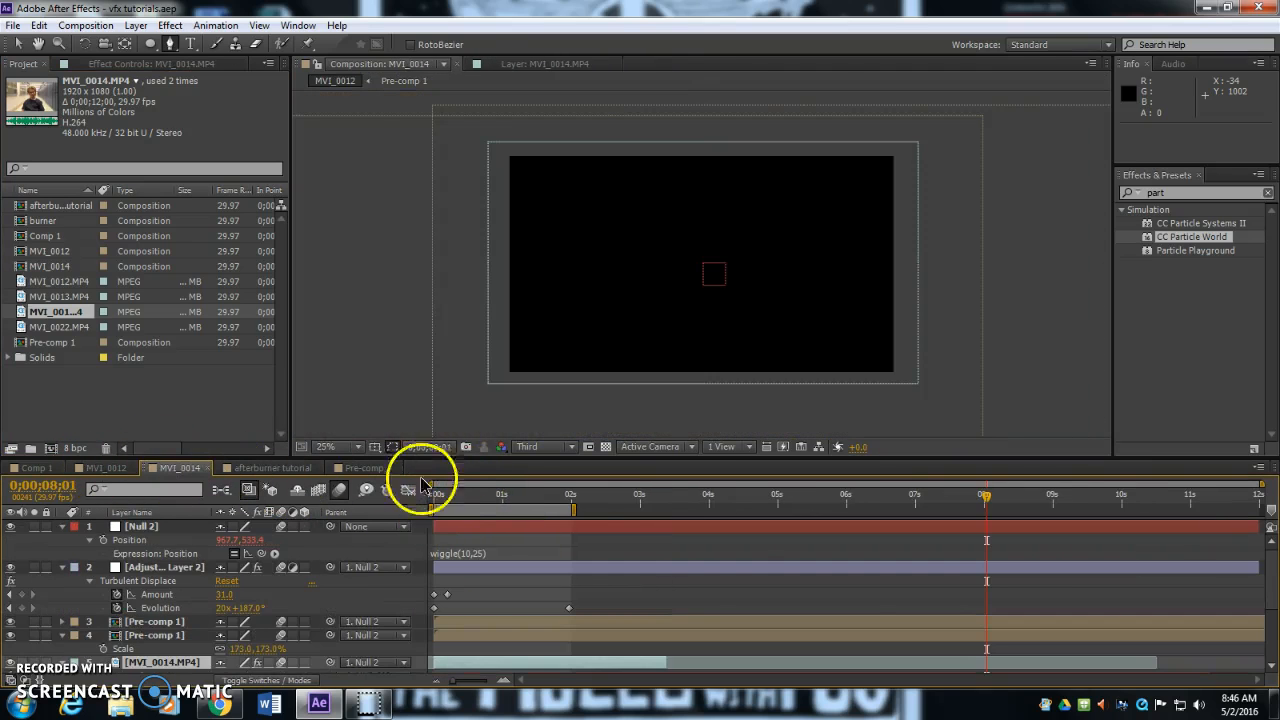
pyautogui.moveTo(437, 500); pyautogui.dragTo(507, 509)
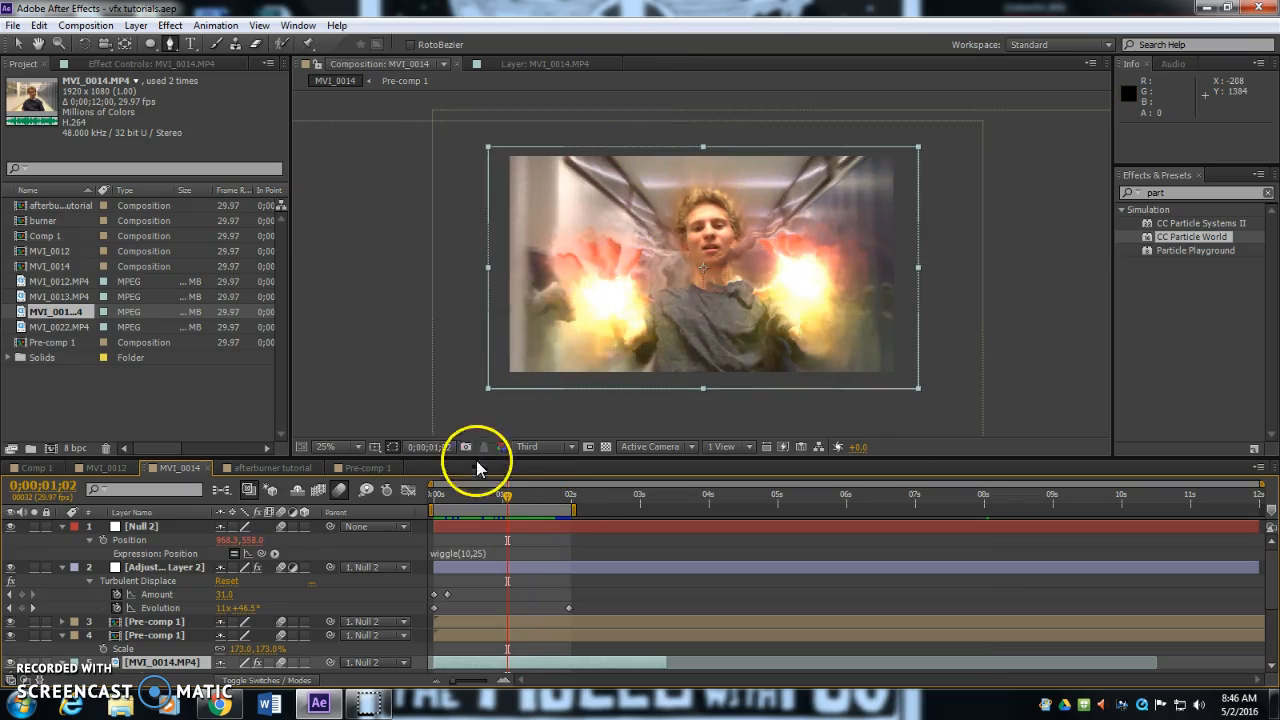
pyautogui.moveTo(508, 503); pyautogui.dragTo(430, 512)
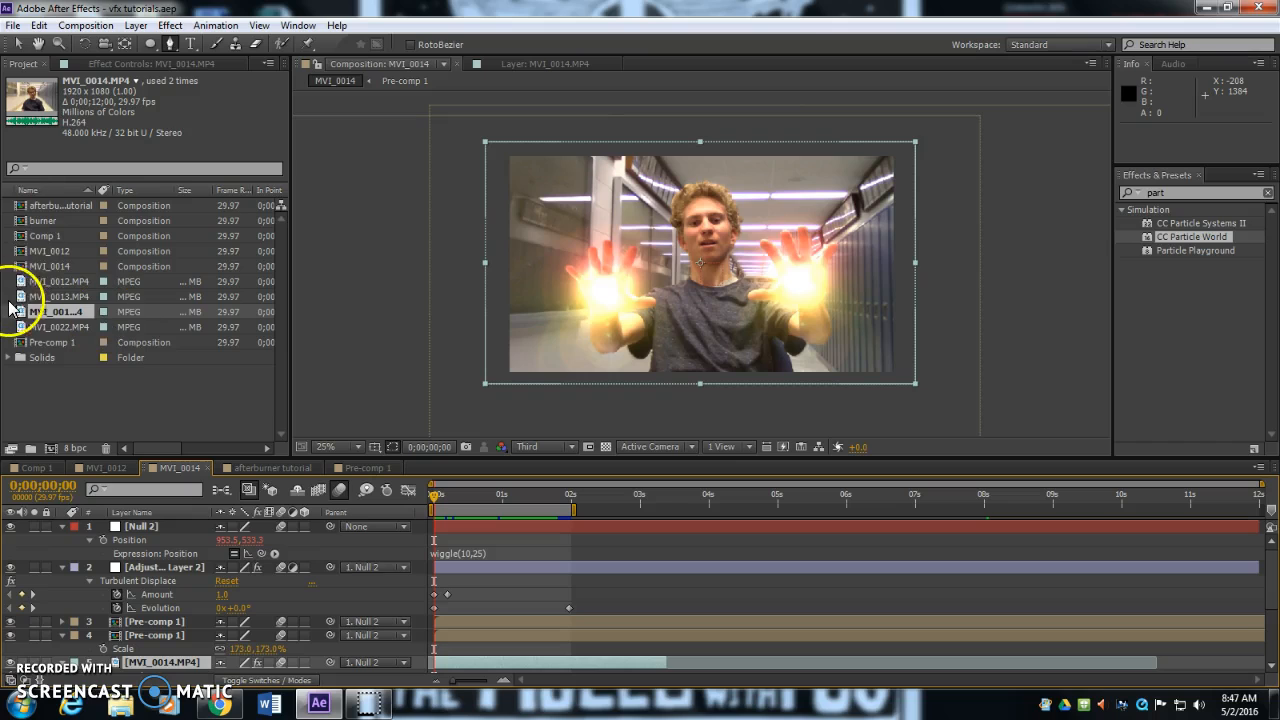
# Step: Create a composition from MVI_0014.MP4, trim the clip's start to 0;00;01;07, shift it to time zero and end it at 0;00;03;00
pyautogui.rightClick(25, 314)
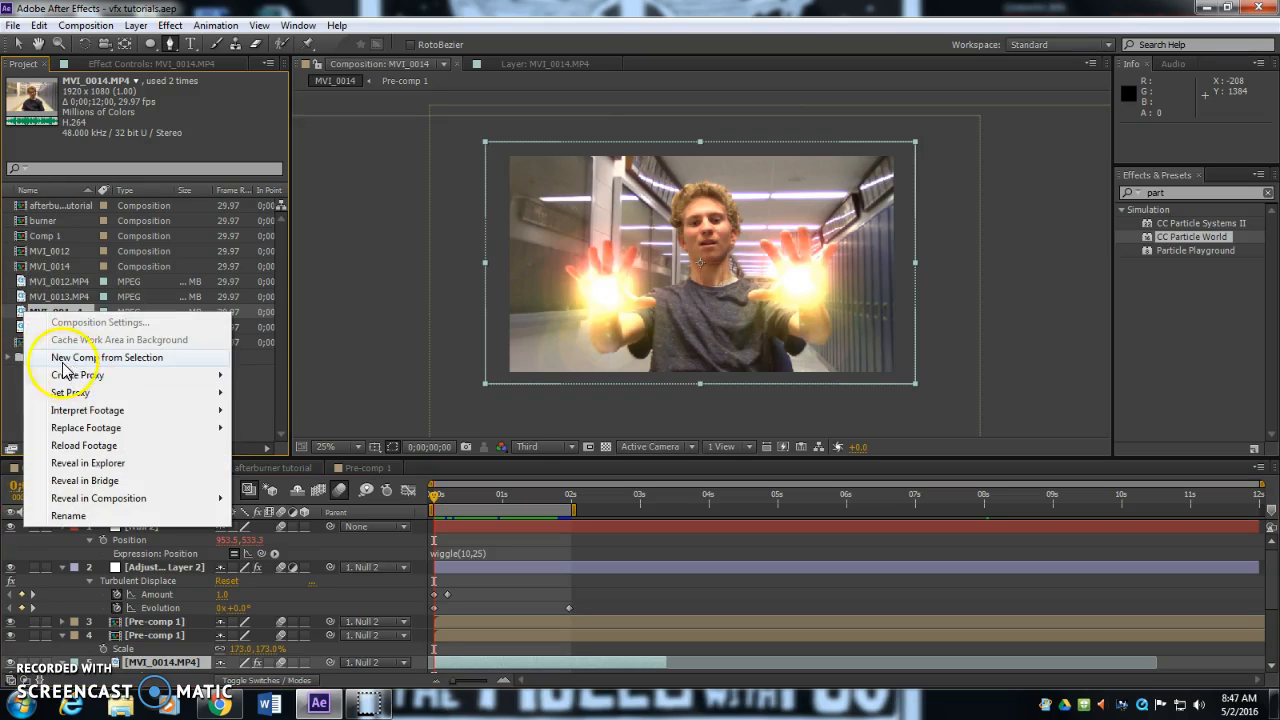
pyautogui.click(103, 359)
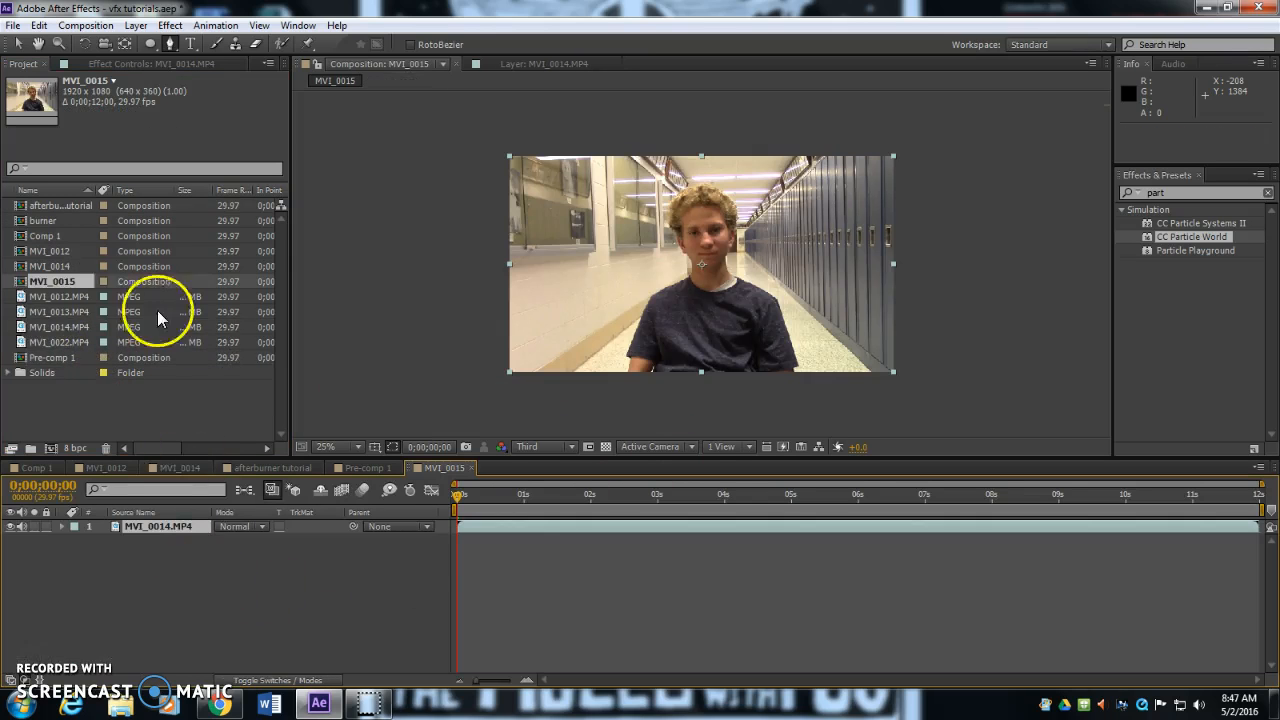
pyautogui.click(465, 498)
pyautogui.moveTo(467, 503); pyautogui.dragTo(535, 509)
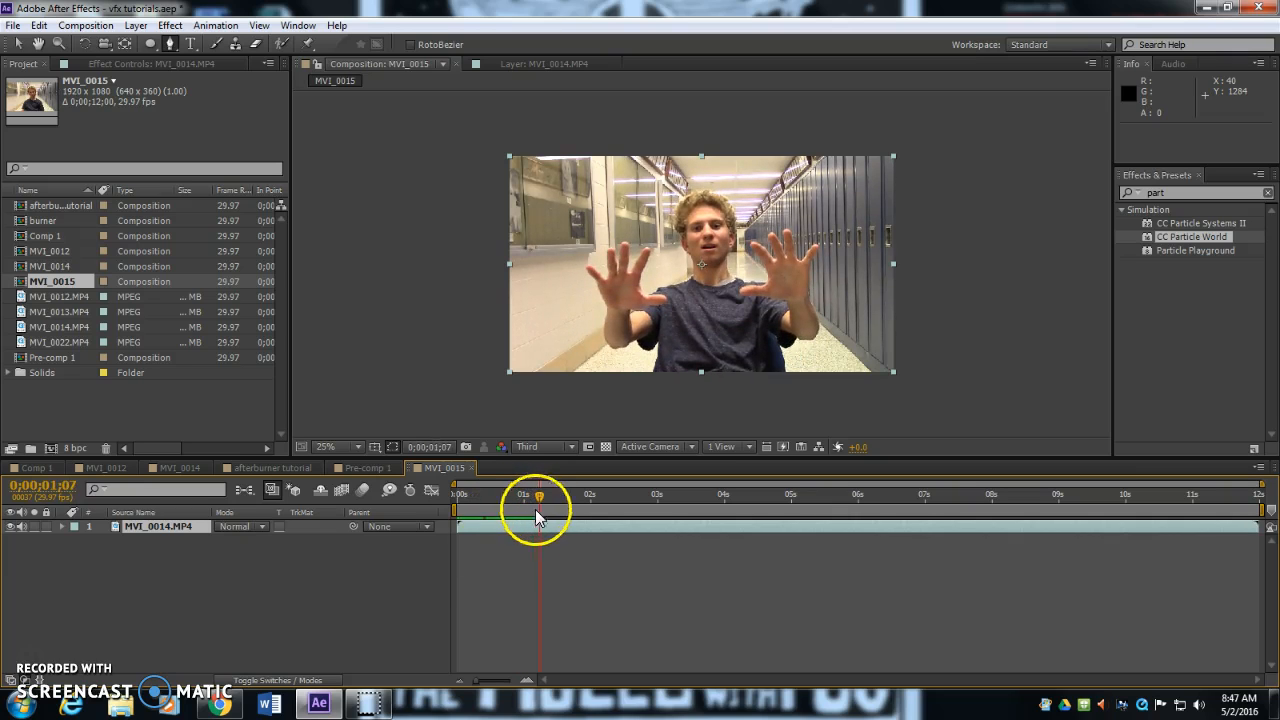
pyautogui.moveTo(457, 527)
pyautogui.mouseDown()
pyautogui.moveTo(525, 527)
pyautogui.moveTo(478, 530)
pyautogui.mouseUp()
pyautogui.moveTo(542, 499); pyautogui.dragTo(657, 506)
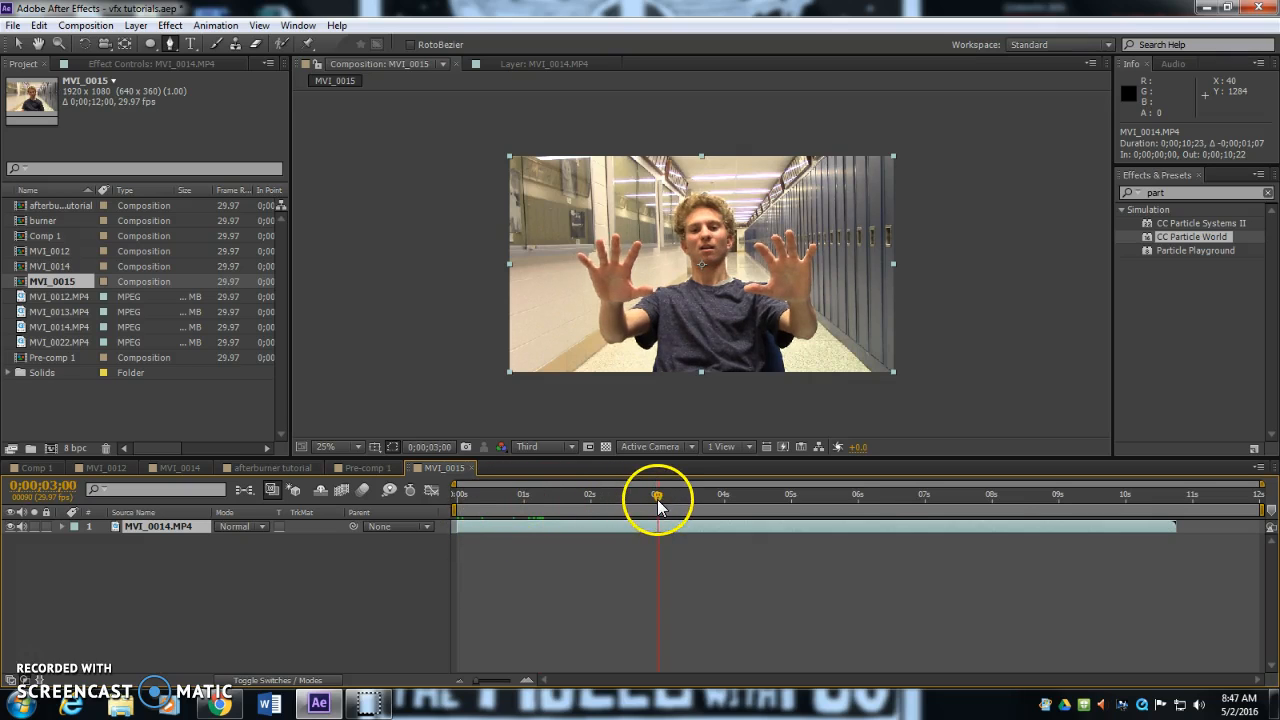
pyautogui.moveTo(1174, 526); pyautogui.dragTo(650, 569)
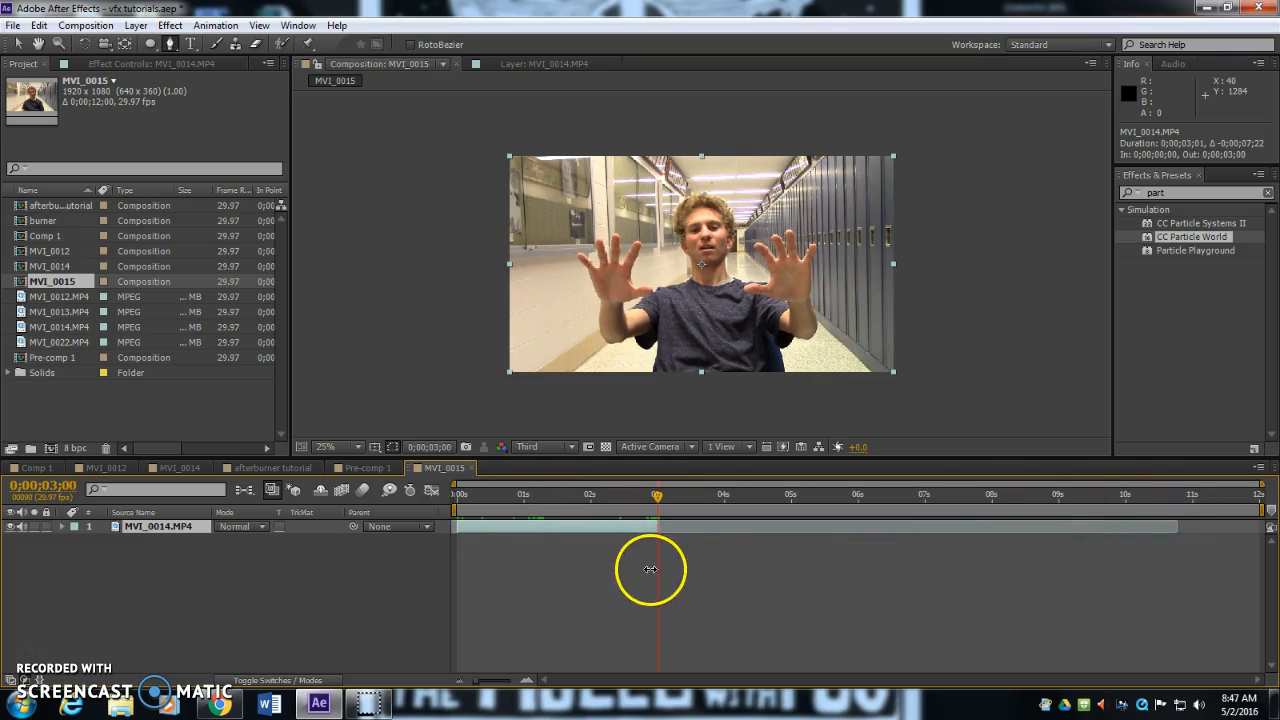
# Step: Open the MVI_0014.MP4 layer and use the Roto Brush to select the person, including head, hair, torso and raised hands
pyautogui.doubleClick(152, 527)
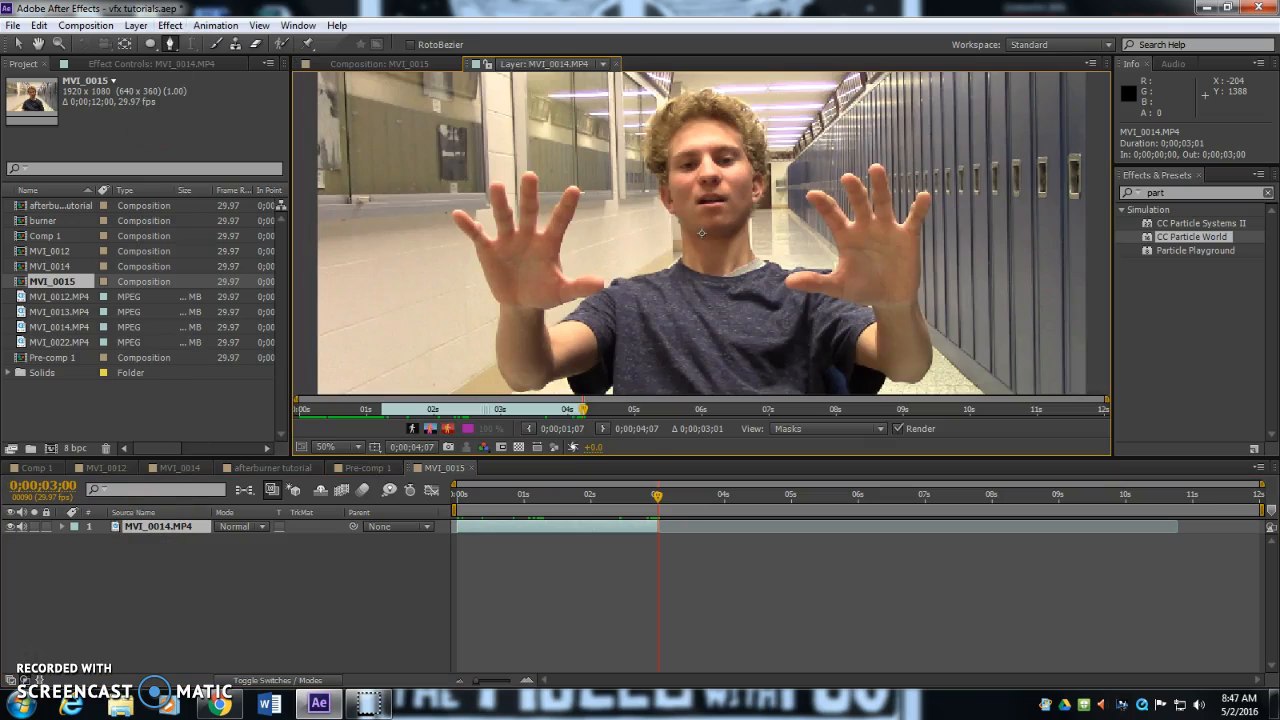
pyautogui.click(283, 44)
pyautogui.moveTo(716, 130)
pyautogui.mouseDown()
pyautogui.moveTo(708, 275)
pyautogui.moveTo(602, 357)
pyautogui.moveTo(548, 359)
pyautogui.moveTo(523, 300)
pyautogui.moveTo(524, 245)
pyautogui.moveTo(524, 319)
pyautogui.moveTo(554, 368)
pyautogui.moveTo(665, 327)
pyautogui.moveTo(735, 374)
pyautogui.moveTo(818, 344)
pyautogui.moveTo(896, 350)
pyautogui.moveTo(903, 291)
pyautogui.moveTo(874, 233)
pyautogui.moveTo(896, 294)
pyautogui.moveTo(894, 349)
pyautogui.moveTo(789, 318)
pyautogui.moveTo(728, 265)
pyautogui.moveTo(720, 165)
pyautogui.mouseUp()
pyautogui.moveTo(757, 222); pyautogui.dragTo(787, 180)
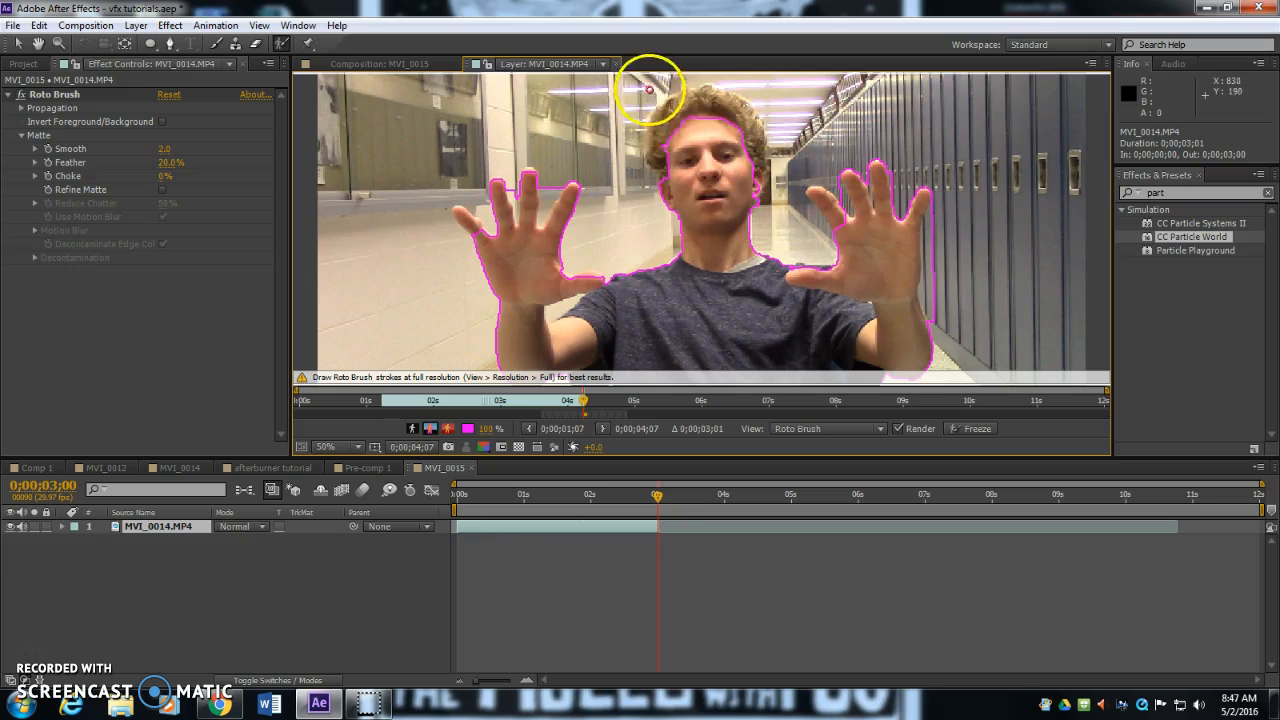
pyautogui.moveTo(745, 168); pyautogui.dragTo(706, 229)
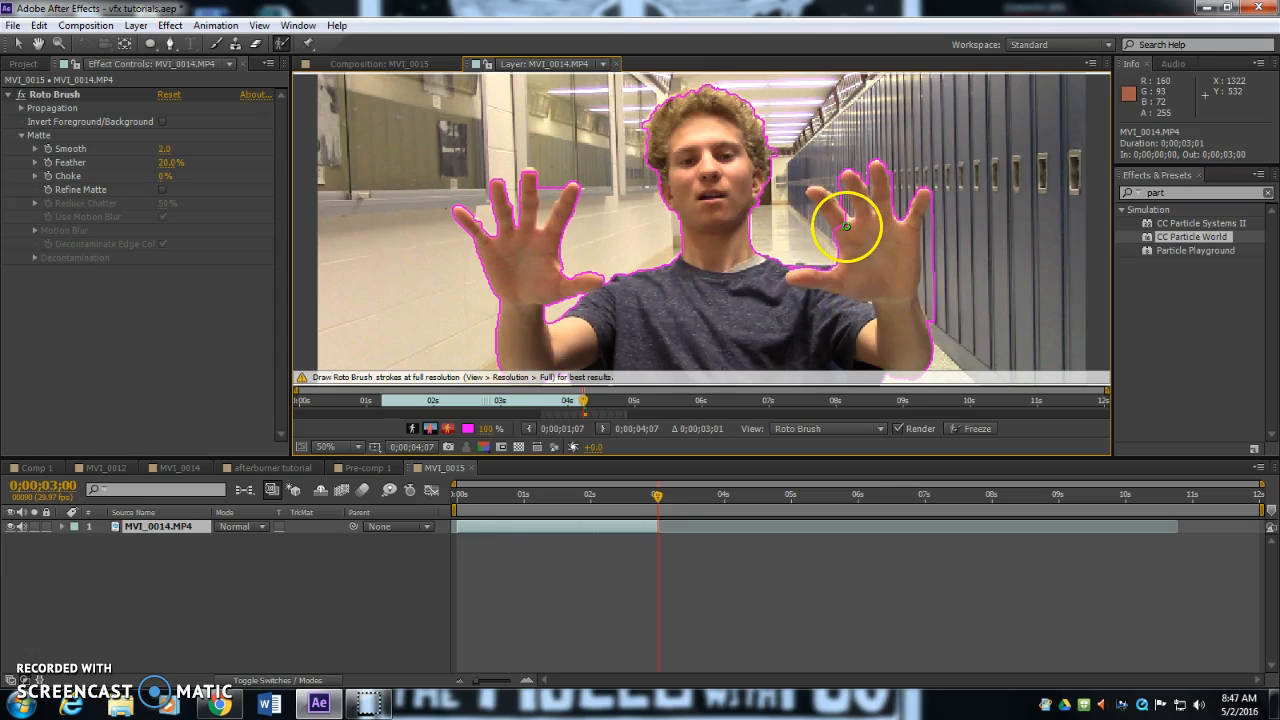
# Step: Subtract the background from the Roto Brush selection between the fingers and along the outer arm on the locker side
pyautogui.moveTo(830, 214); pyautogui.dragTo(819, 199)
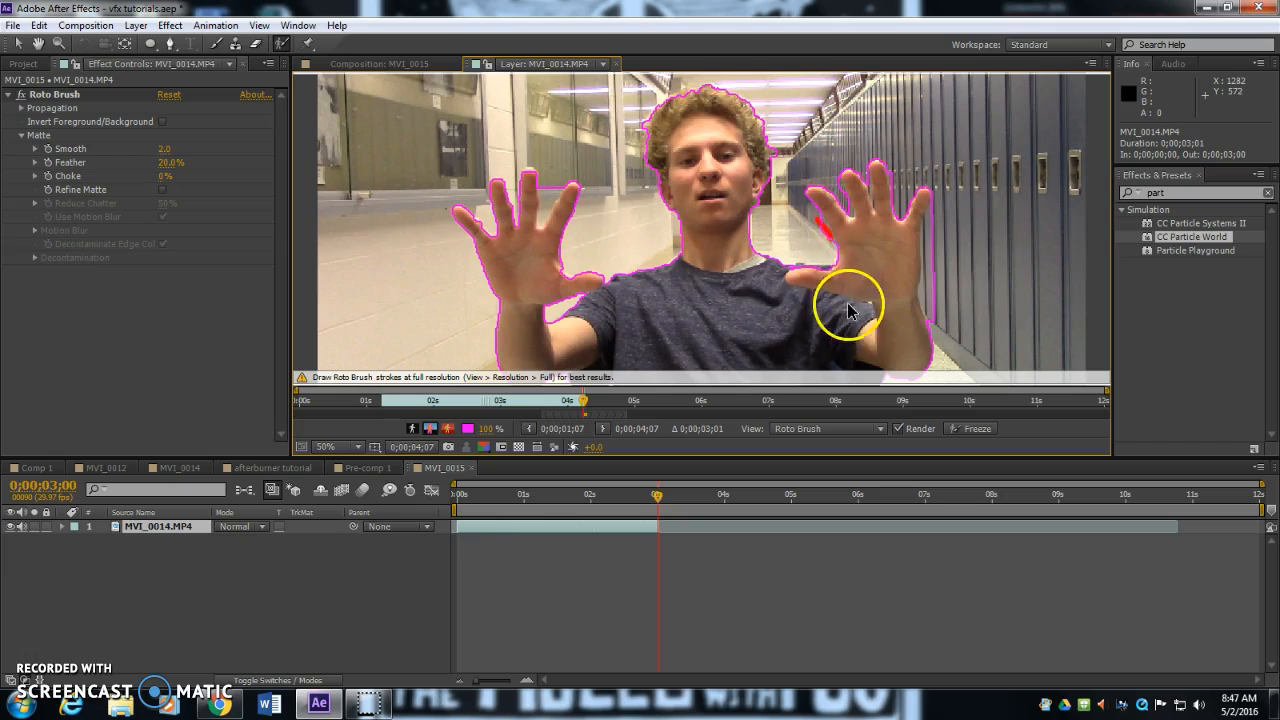
pyautogui.moveTo(931, 238); pyautogui.dragTo(929, 287)
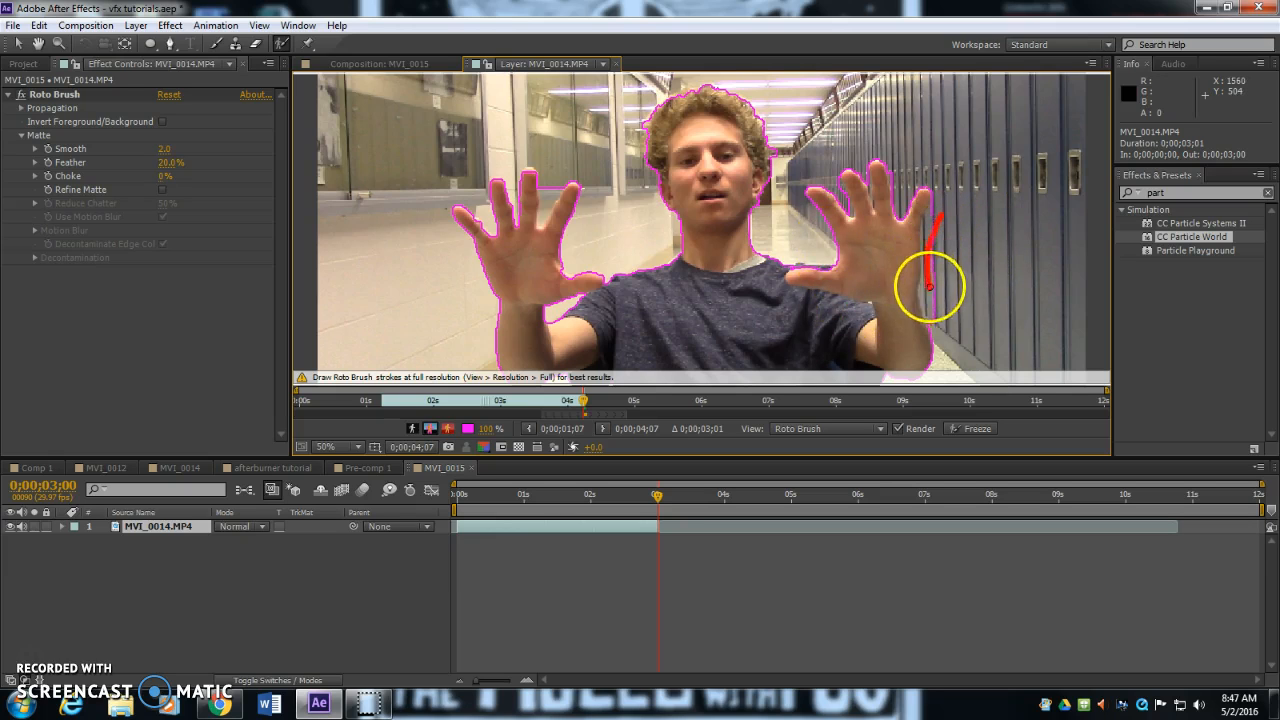
pyautogui.moveTo(951, 350); pyautogui.dragTo(951, 352)
pyautogui.press('space')
pyautogui.moveTo(846, 337)
pyautogui.mouseDown()
pyautogui.moveTo(789, 194)
pyautogui.moveTo(770, 313)
pyautogui.mouseUp()
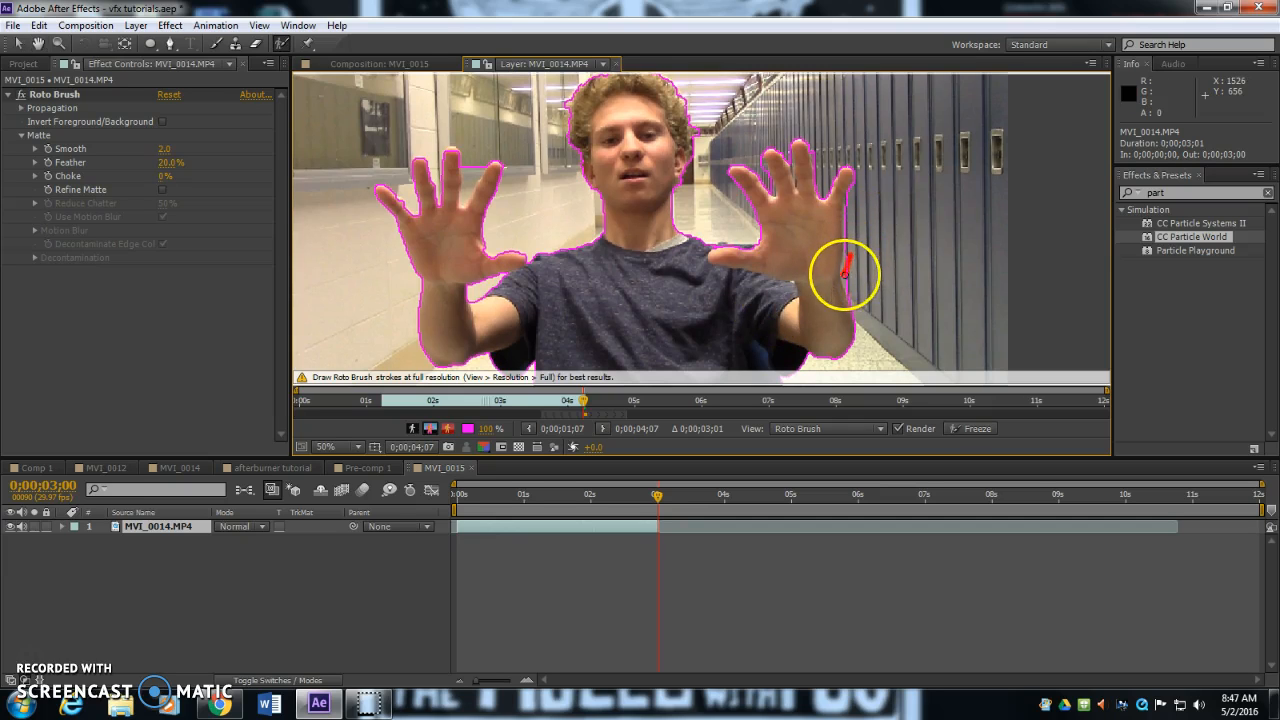
pyautogui.moveTo(845, 274); pyautogui.dragTo(843, 288)
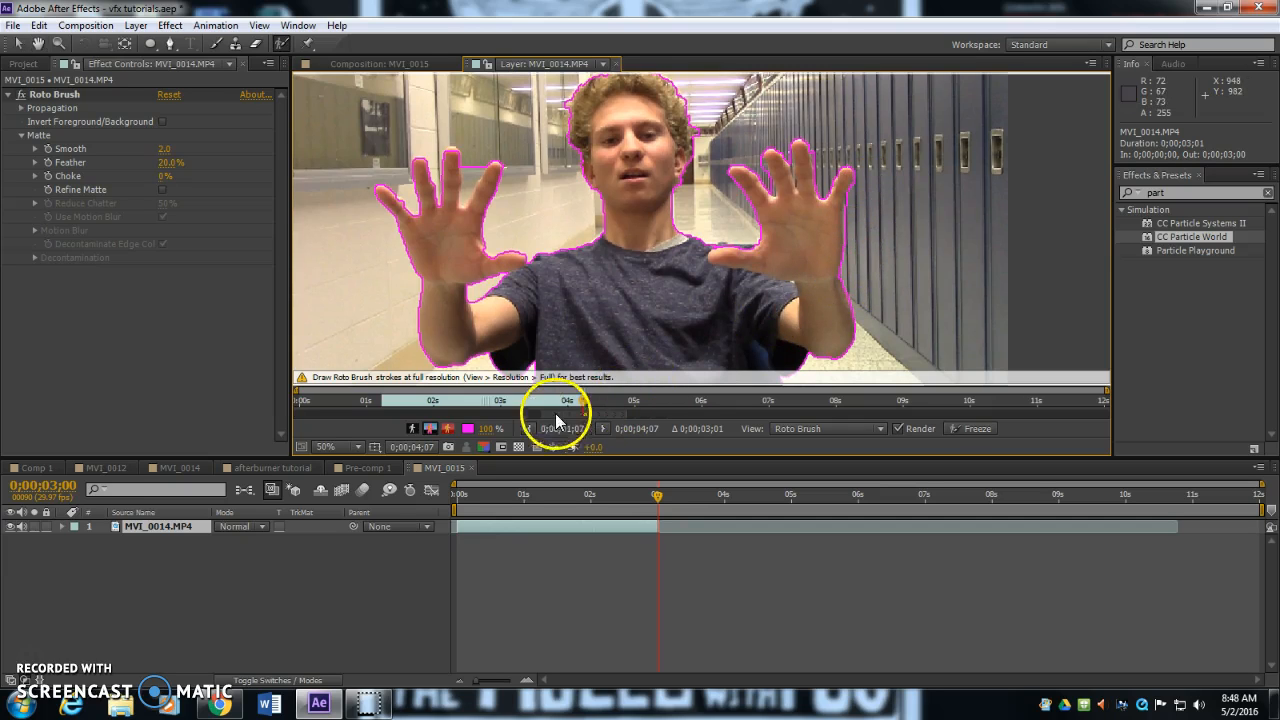
# Step: Extend the Roto Brush span back to 0;00;01;07 and propagate the matte to the beginning of the trimmed clip
pyautogui.moveTo(541, 414); pyautogui.dragTo(400, 425)
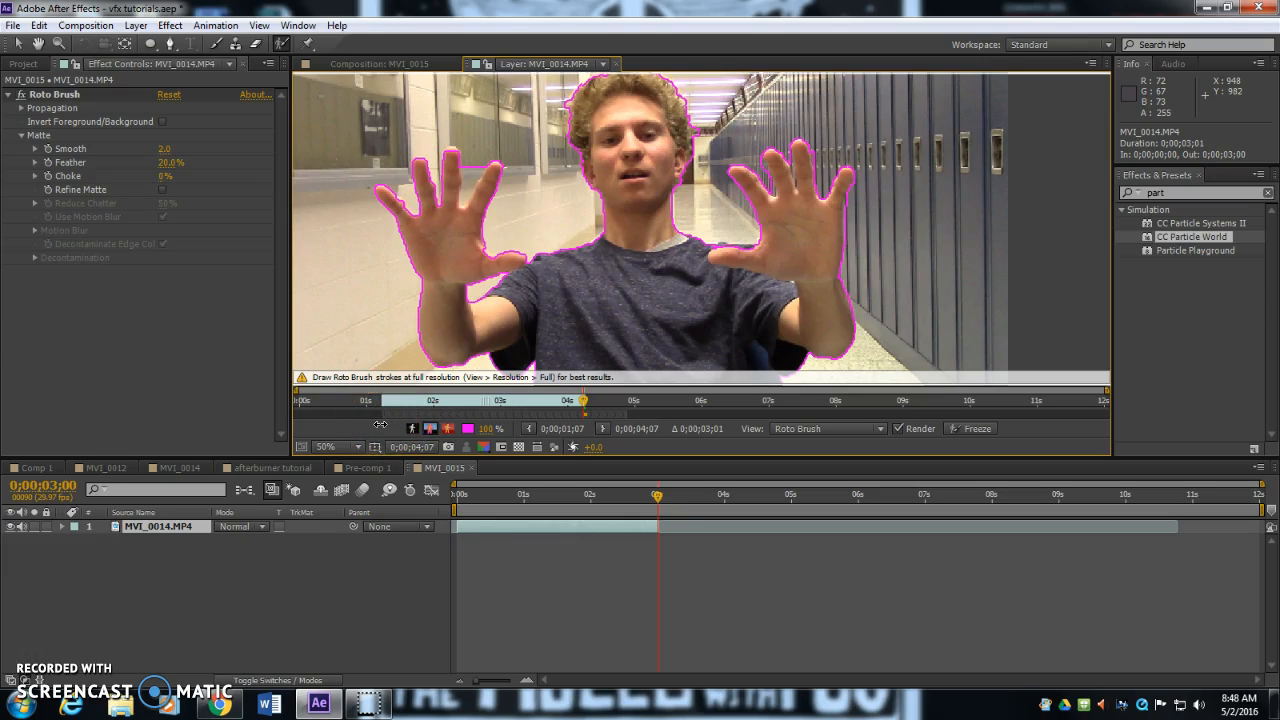
pyautogui.press('space')
pyautogui.moveTo(597, 315)
pyautogui.mouseDown()
pyautogui.moveTo(654, 171)
pyautogui.moveTo(571, 242)
pyautogui.mouseUp()
pyautogui.moveTo(594, 166); pyautogui.dragTo(610, 208)
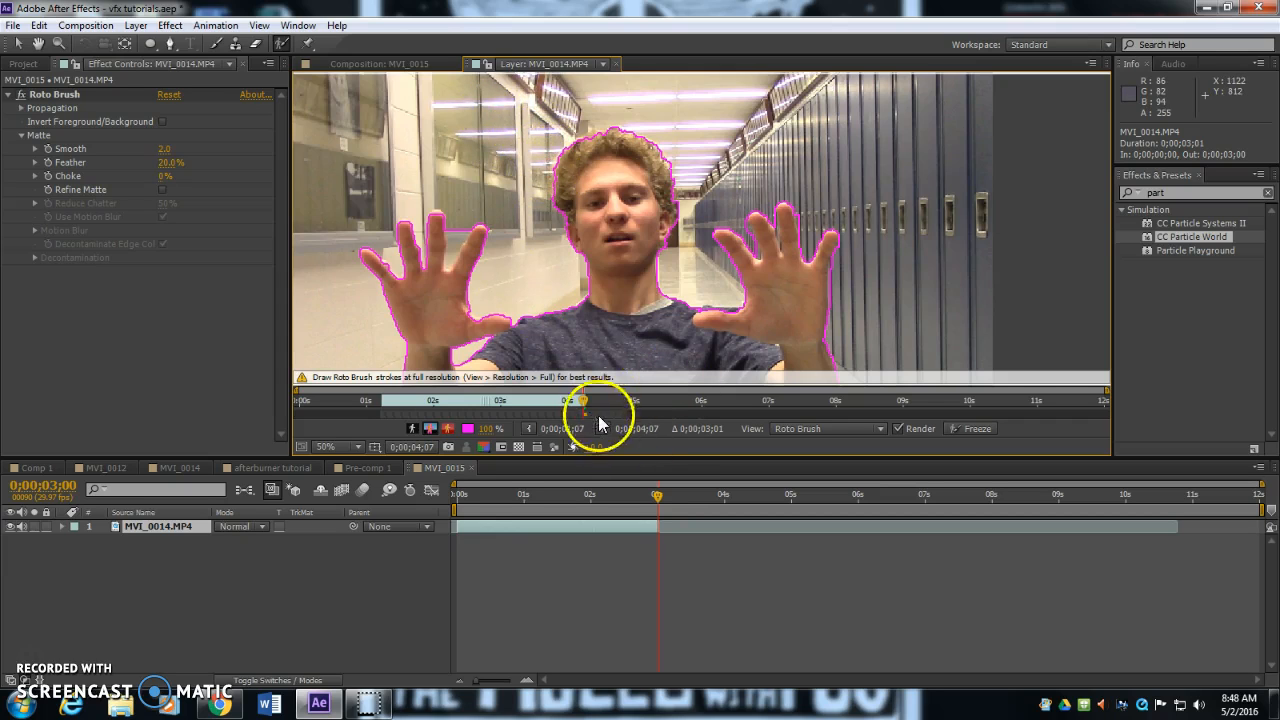
pyautogui.moveTo(497, 400); pyautogui.dragTo(384, 407)
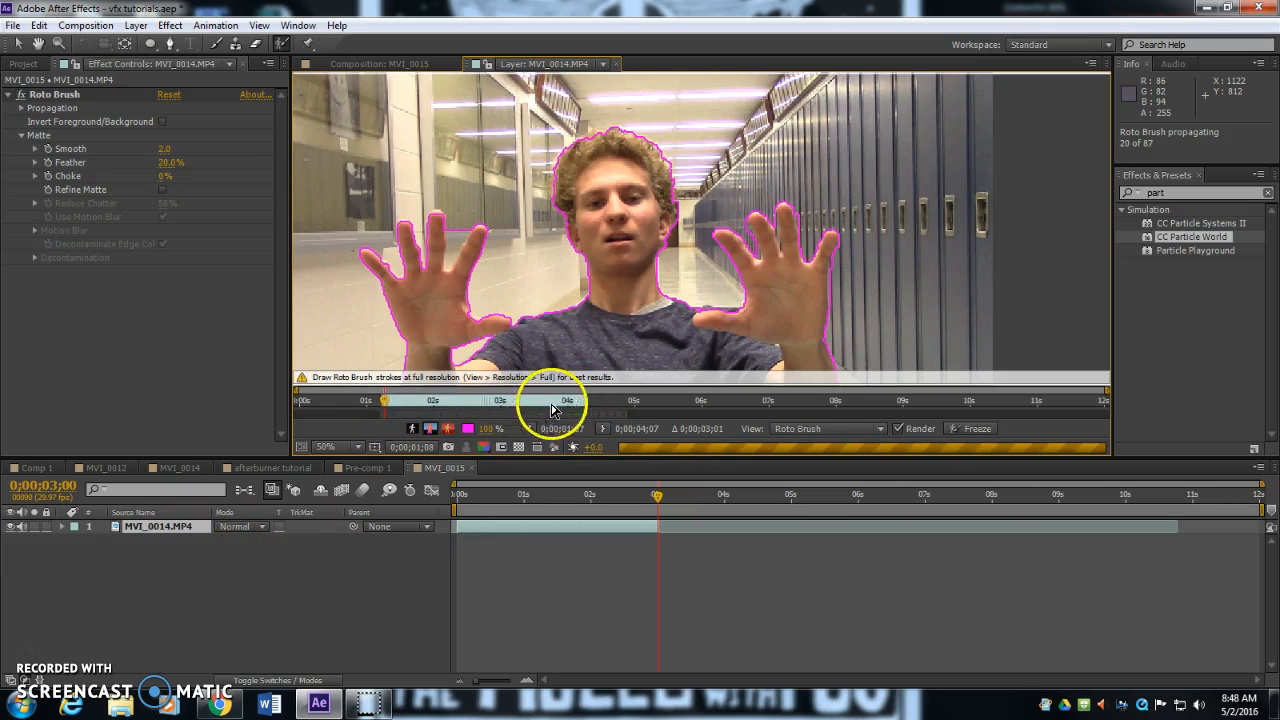
pyautogui.press('Home')
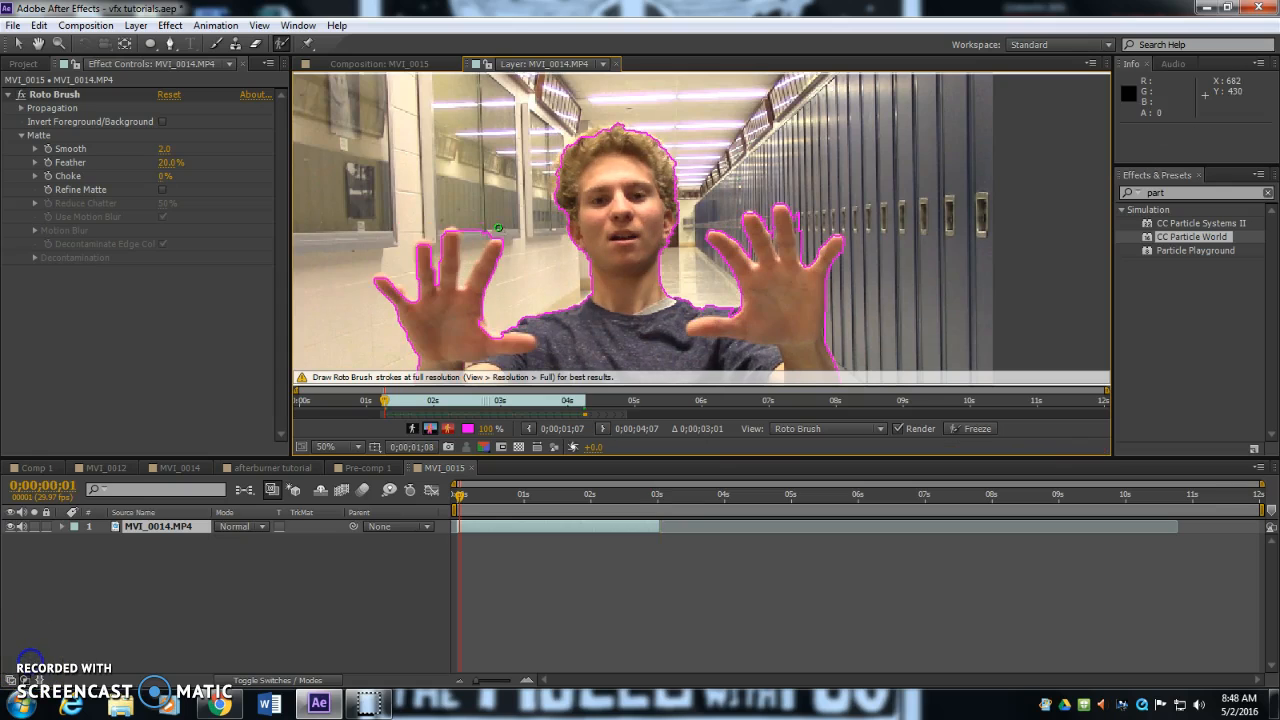
# Step: Correct the Roto Brush edge around the window-side hand's fingers frame by frame, starting at 0;00;01;08
pyautogui.moveTo(470, 217)
pyautogui.mouseDown()
pyautogui.moveTo(383, 401)
pyautogui.moveTo(481, 230)
pyautogui.moveTo(463, 259)
pyautogui.moveTo(466, 224)
pyautogui.mouseUp()
pyautogui.click(386, 402)
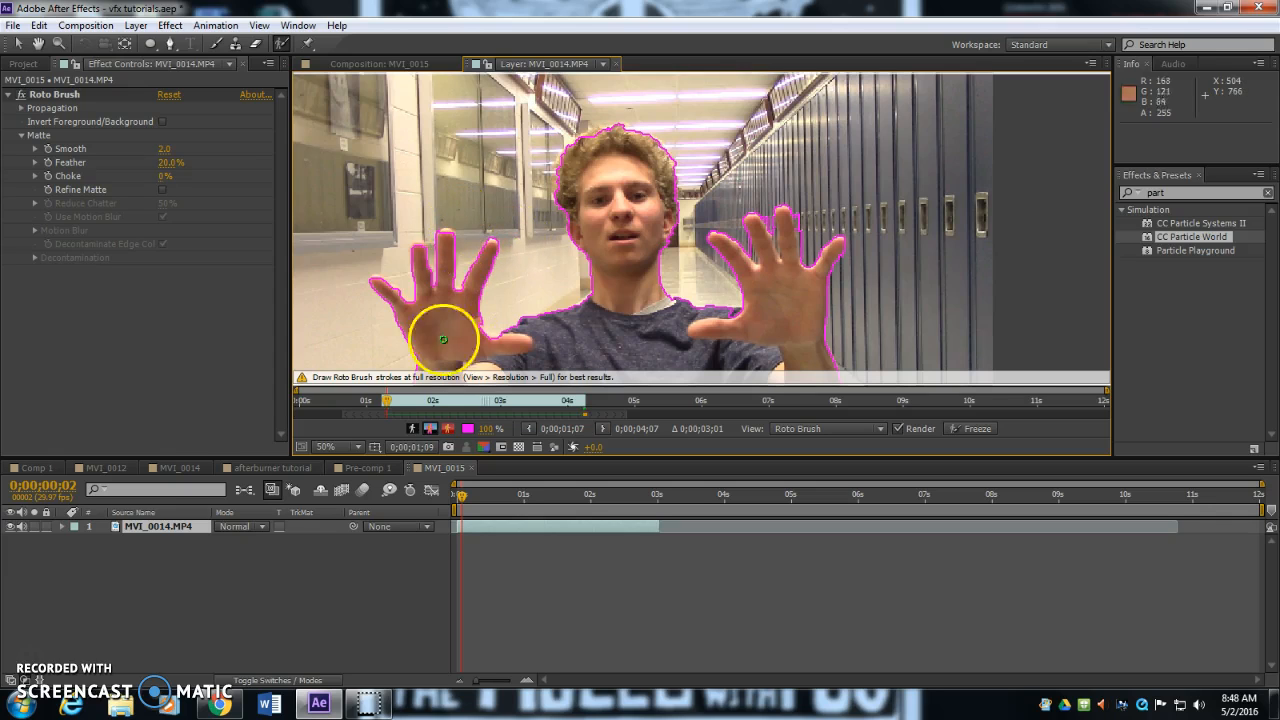
pyautogui.click(388, 402)
pyautogui.moveTo(470, 252)
pyautogui.mouseDown()
pyautogui.moveTo(466, 220)
pyautogui.moveTo(422, 208)
pyautogui.mouseUp()
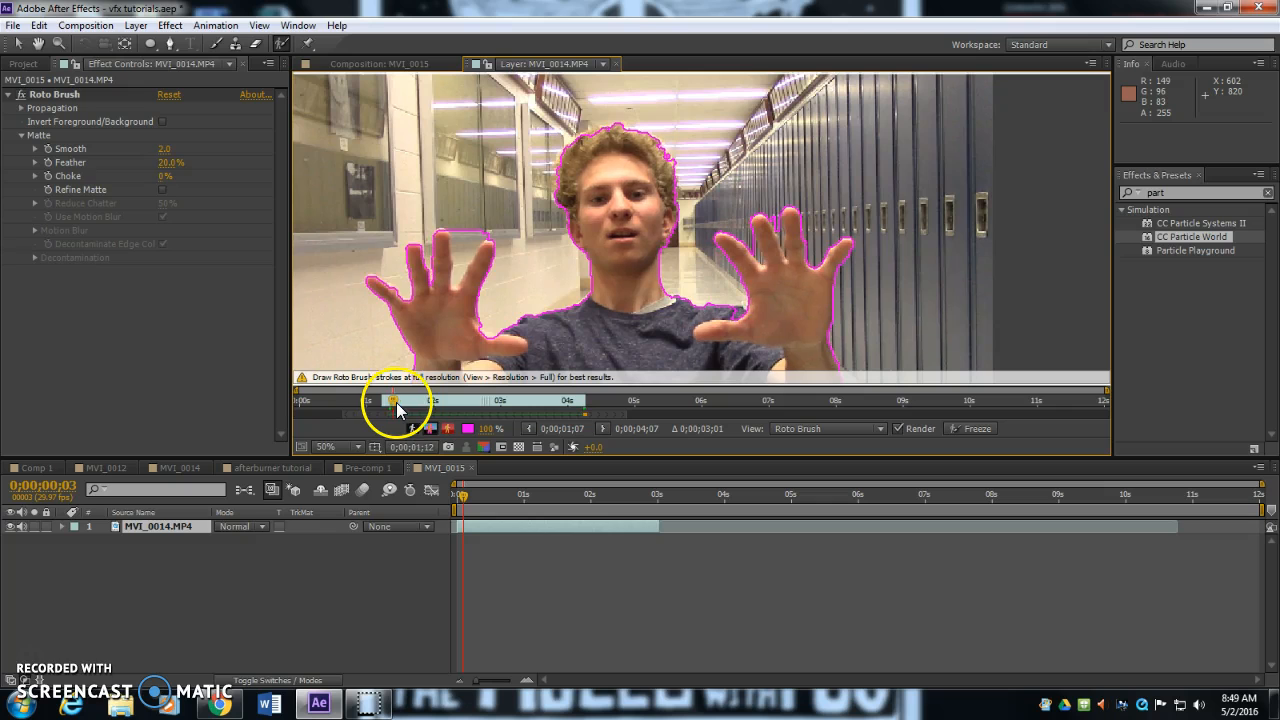
# Step: Subtract the background between the window-side hand's fingers at 0;00;02;26, then return to 0;00;01;07 to propagate the matte
pyautogui.moveTo(395, 404)
pyautogui.mouseDown()
pyautogui.moveTo(367, 406)
pyautogui.moveTo(495, 410)
pyautogui.mouseUp()
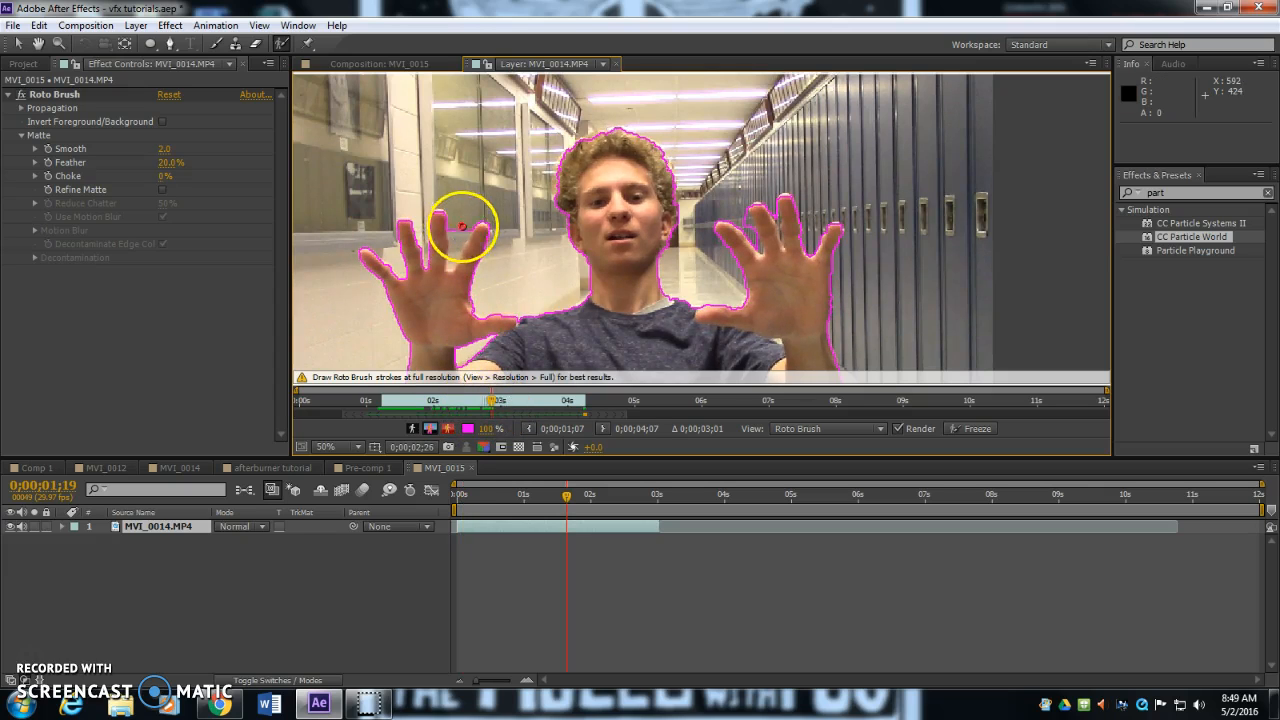
pyautogui.moveTo(457, 222); pyautogui.dragTo(470, 280)
pyautogui.moveTo(495, 408)
pyautogui.mouseDown()
pyautogui.moveTo(517, 401)
pyautogui.moveTo(381, 403)
pyautogui.mouseUp()
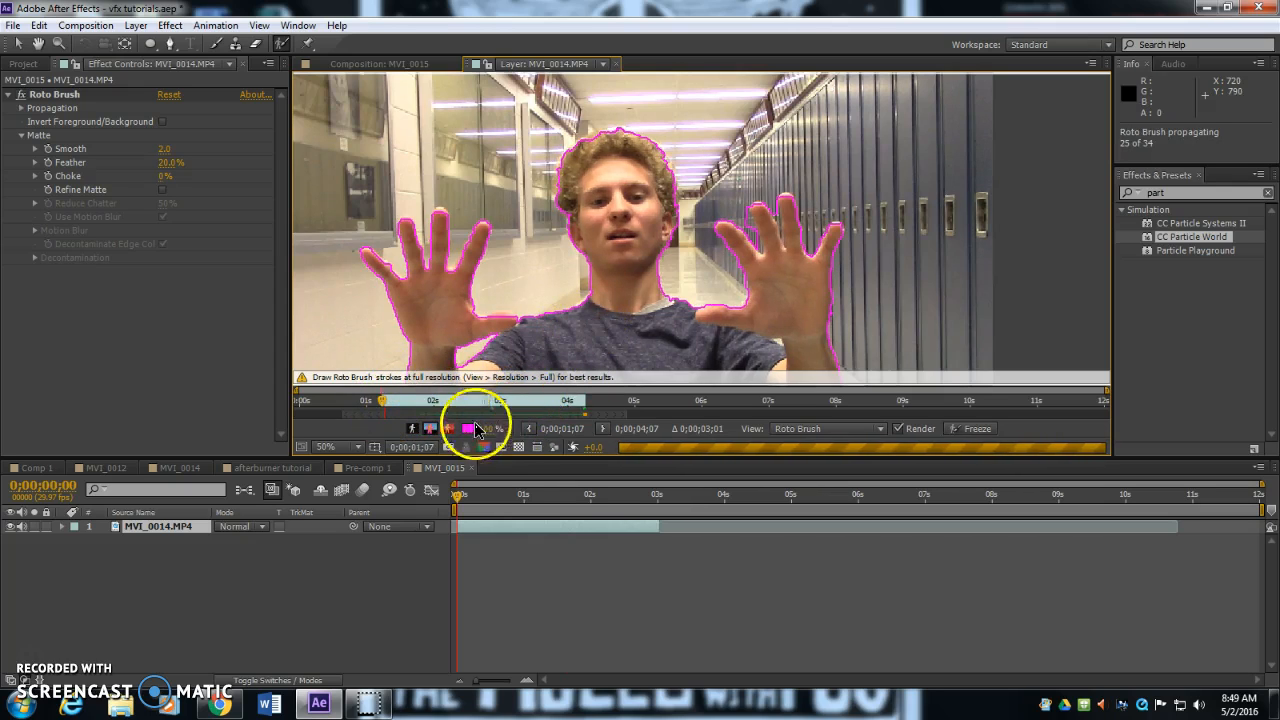
# Step: Preview the propagated Roto Brush matte, freeze its segmentation, and return to the MVI_0015 composition view
pyautogui.press('space')
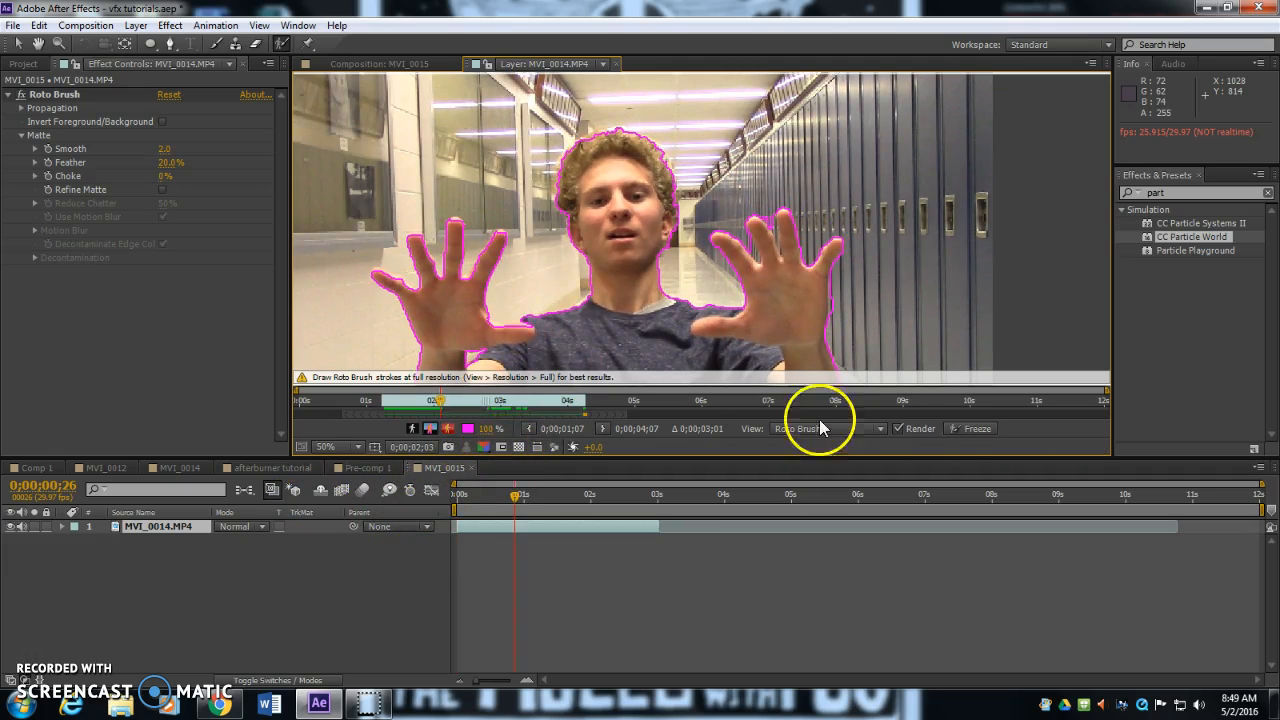
pyautogui.click(982, 428)
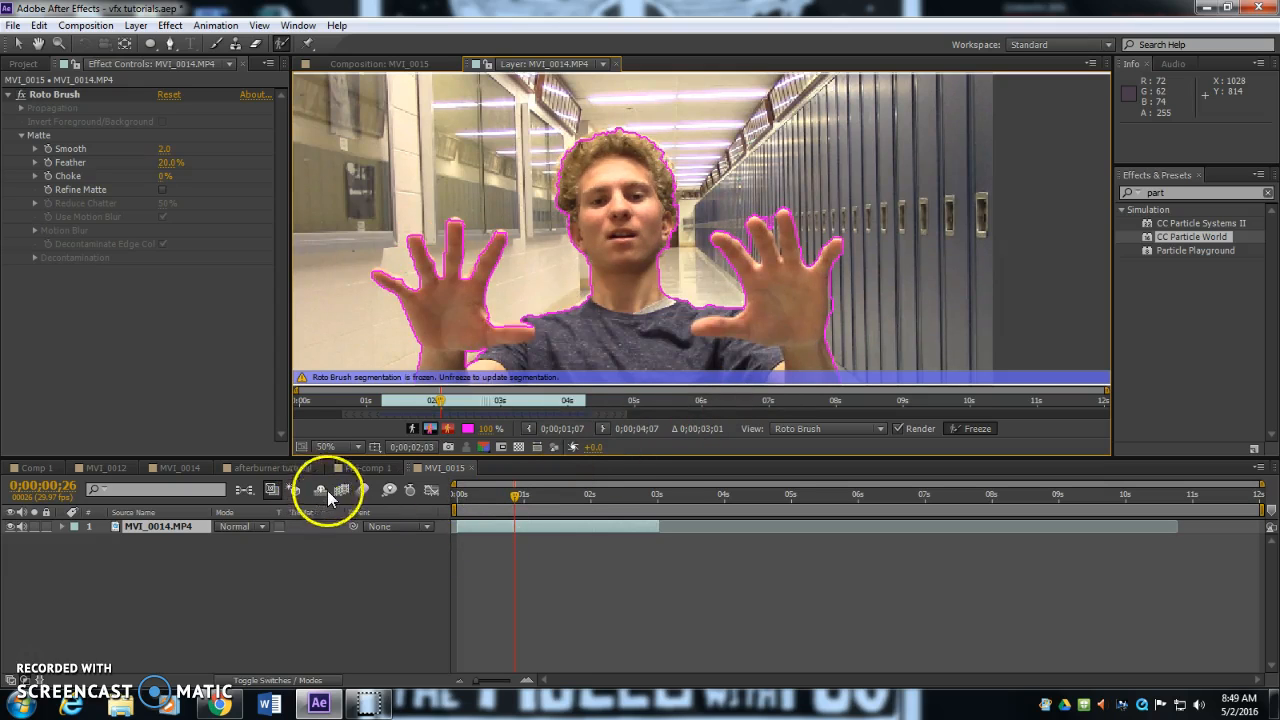
pyautogui.click(25, 63)
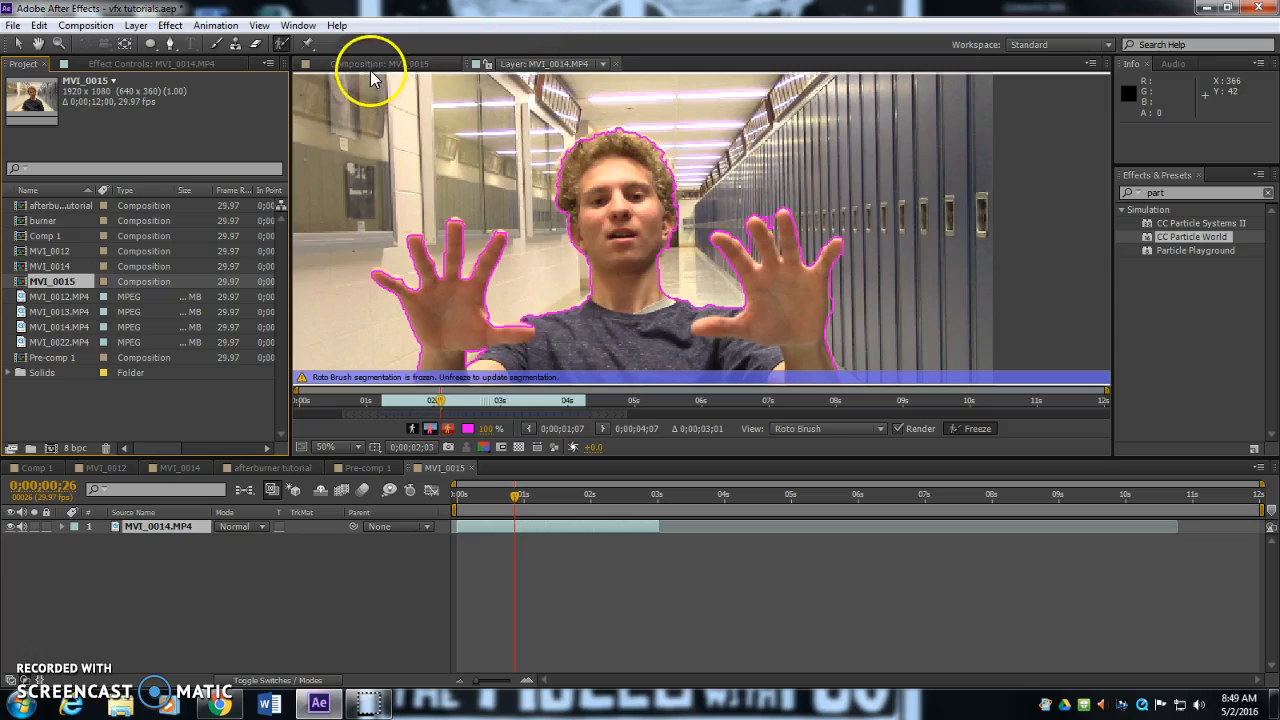
pyautogui.click(372, 64)
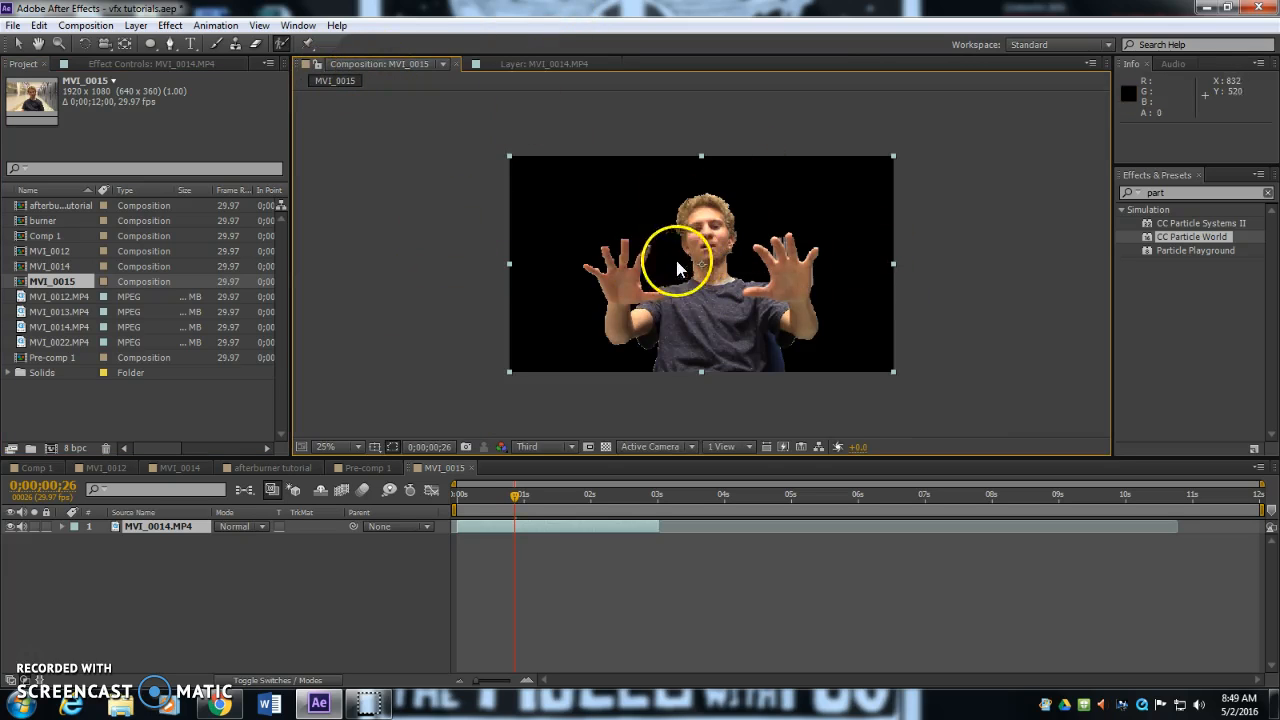
# Step: Refine the Roto Brush matte with Smooth 9.5, Feather 22.3%, Refine Matte enabled, and Reduce Chatter 100%
pyautogui.click(118, 63)
pyautogui.moveTo(164, 149)
pyautogui.mouseDown()
pyautogui.moveTo(210, 150)
pyautogui.moveTo(168, 162)
pyautogui.mouseUp()
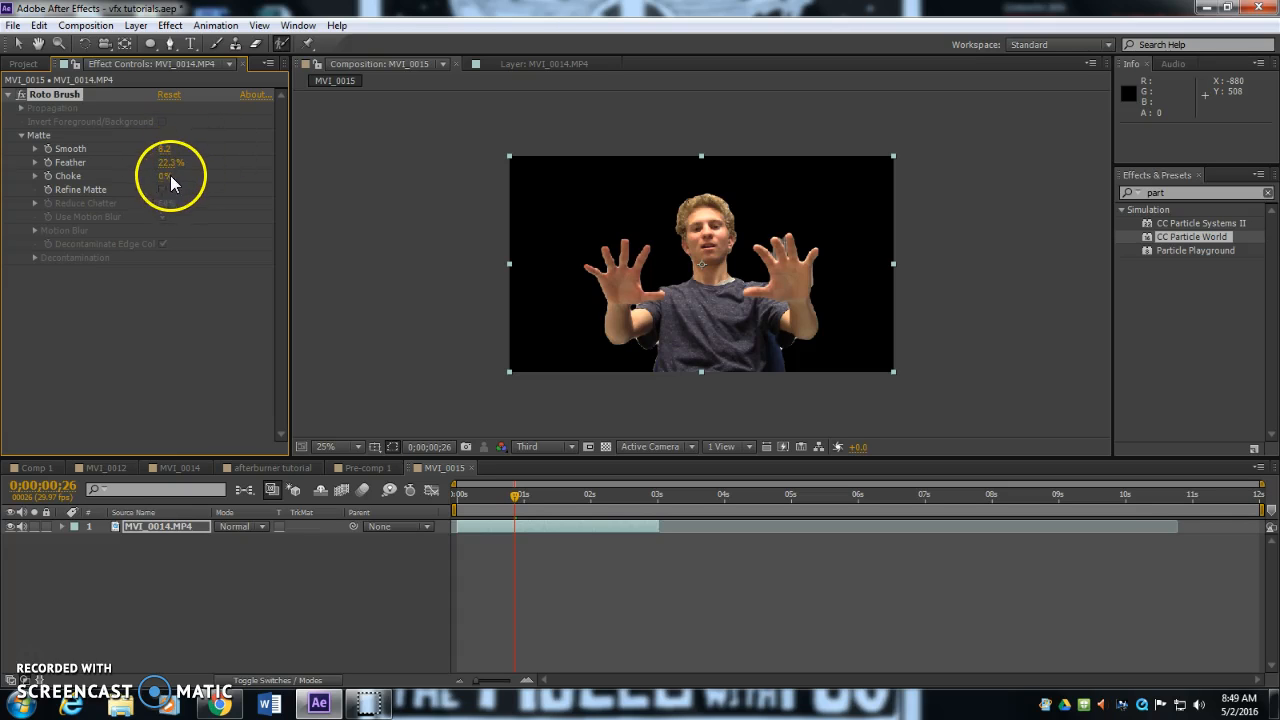
pyautogui.scroll(2, 643, 253)
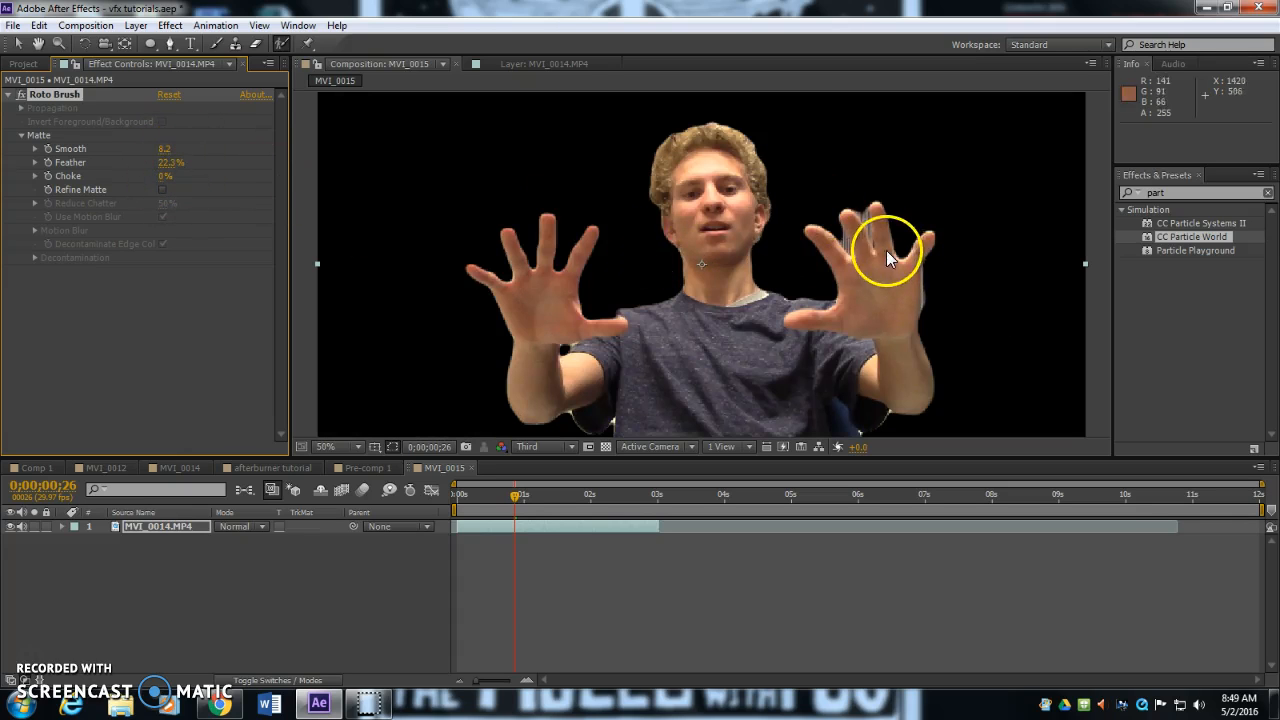
pyautogui.click(164, 190)
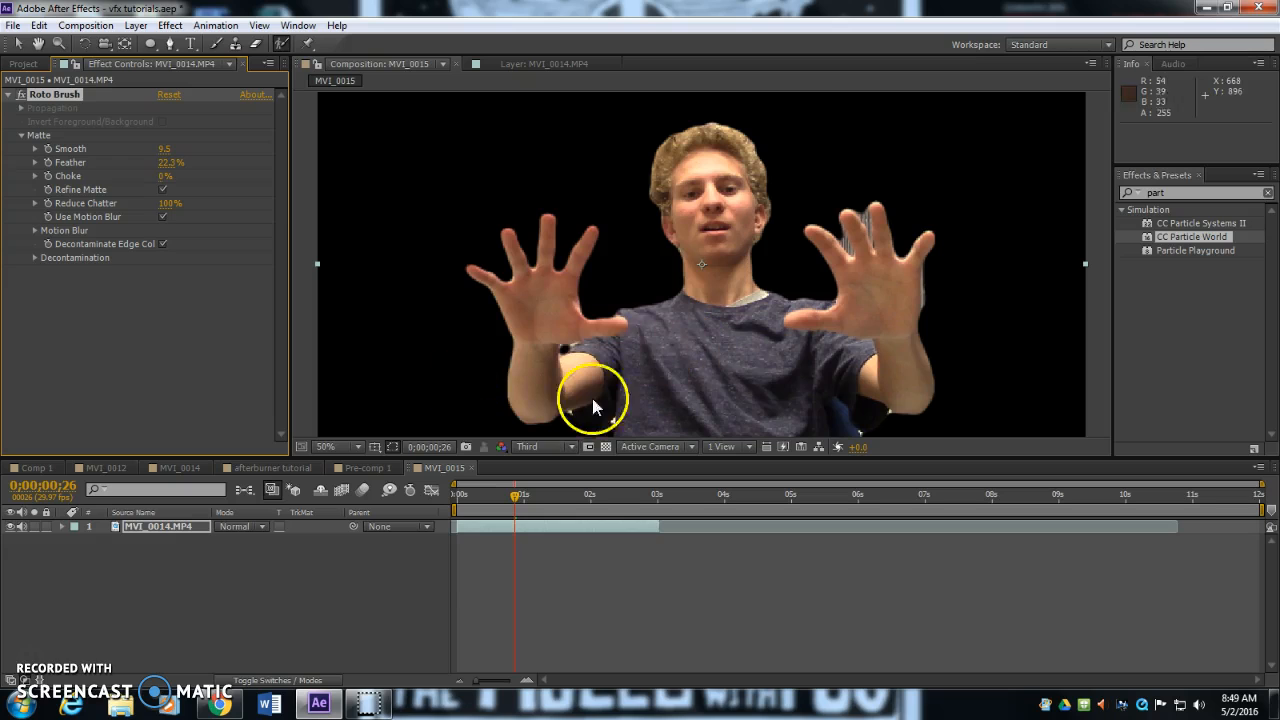
# Step: Add MVI_0022.MP4 beneath the rotoscoped layer and cut its first 0;00;03;01 so the remaining footage starts at 0;00;00;00
pyautogui.click(178, 538)
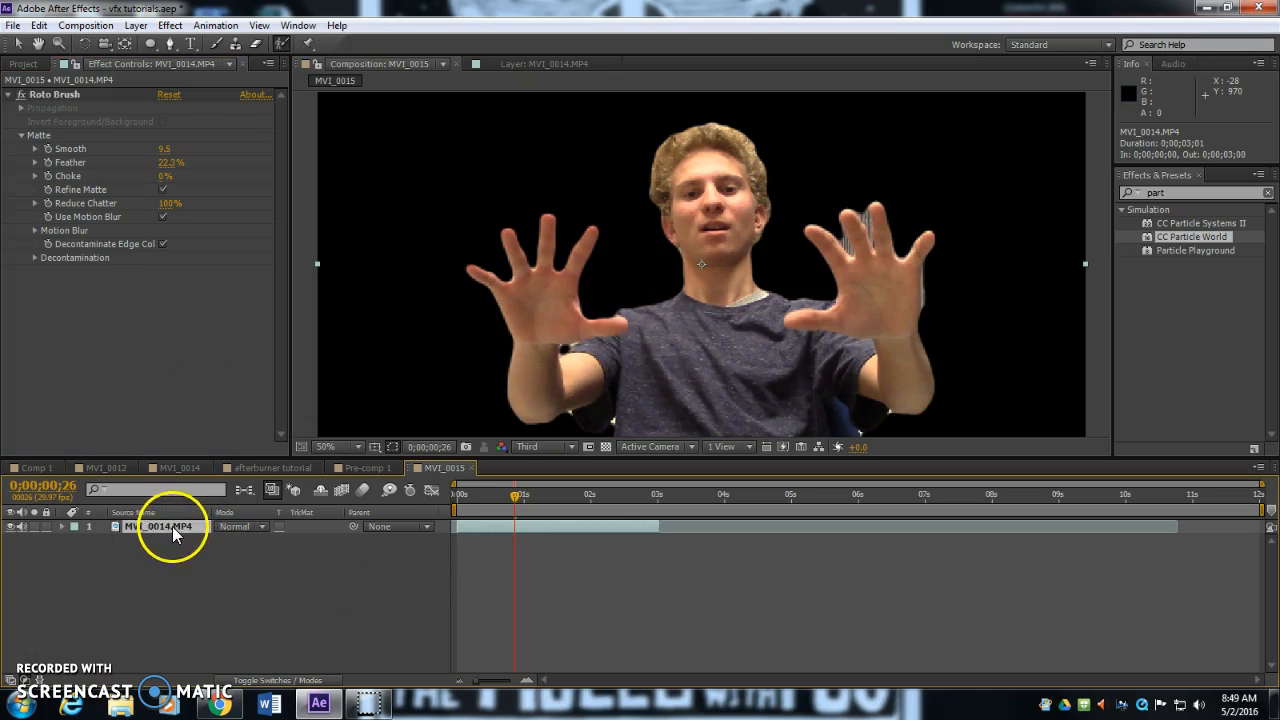
pyautogui.click(24, 63)
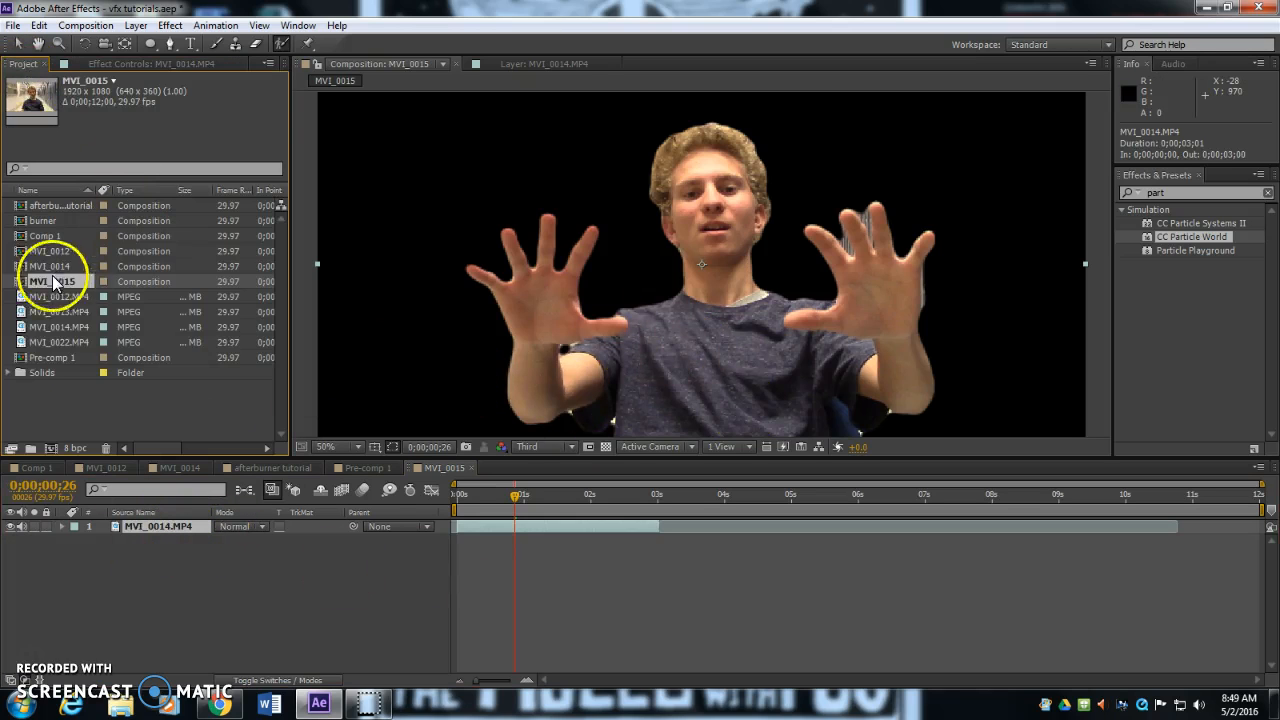
pyautogui.click(20, 343)
pyautogui.moveTo(20, 343); pyautogui.dragTo(597, 545)
pyautogui.moveTo(487, 502); pyautogui.dragTo(666, 508)
pyautogui.moveTo(458, 540)
pyautogui.mouseDown()
pyautogui.moveTo(658, 544)
pyautogui.moveTo(477, 549)
pyautogui.mouseUp()
# Step: Speed up MVI_0022.MP4 with time remapping by moving its 0;00;11;21 keyframe to 0;00;03;01, and end the work area at 0;00;03;00
pyautogui.moveTo(476, 494); pyautogui.dragTo(1240, 510)
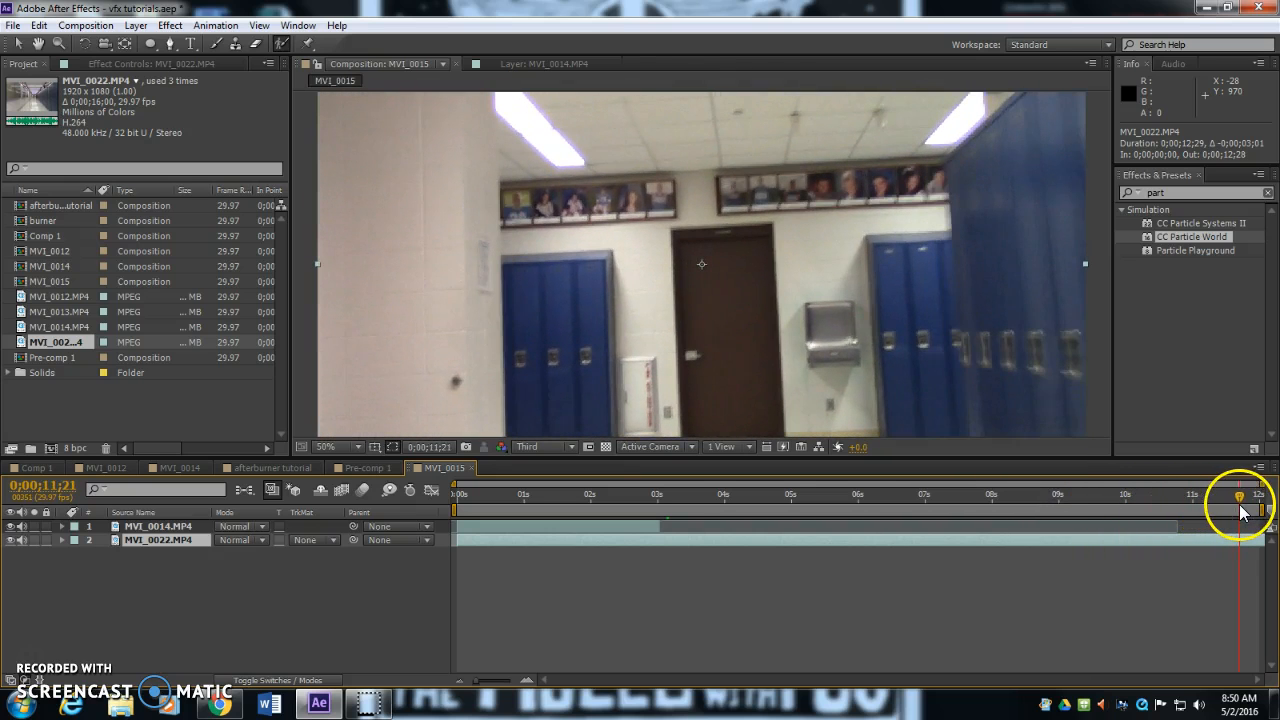
pyautogui.click(135, 25)
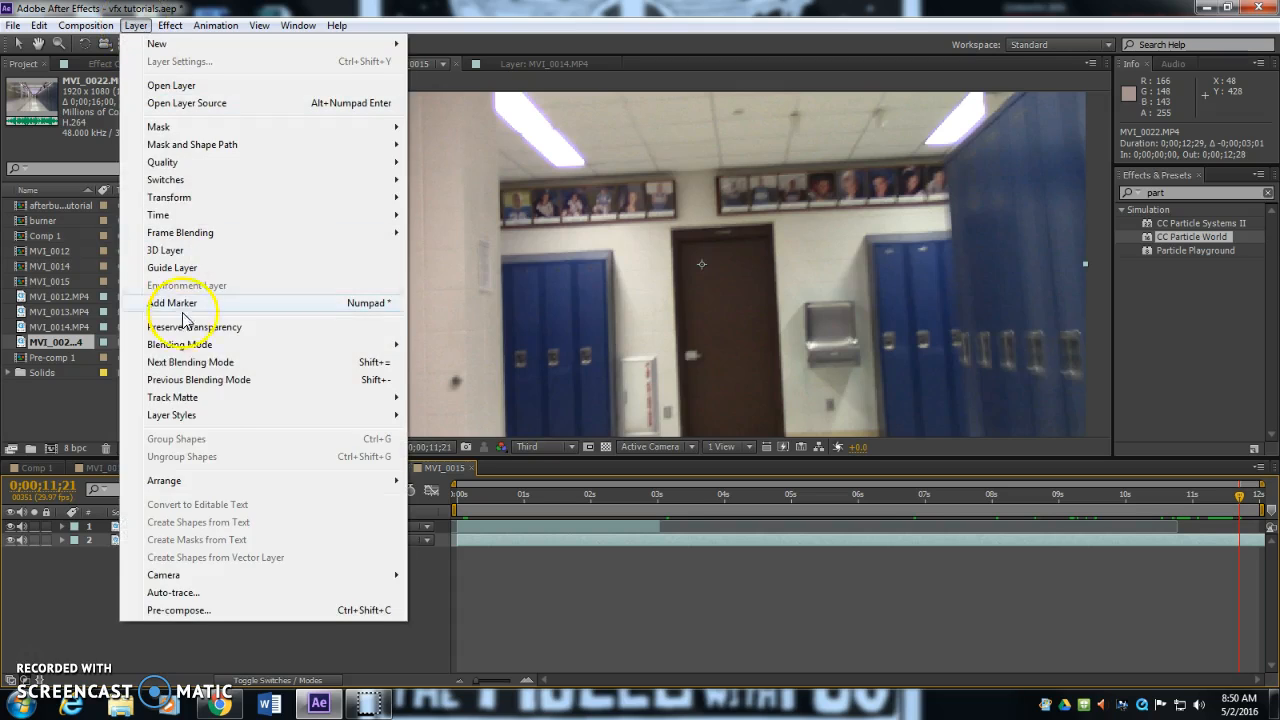
pyautogui.moveTo(197, 218)
pyautogui.click(530, 214)
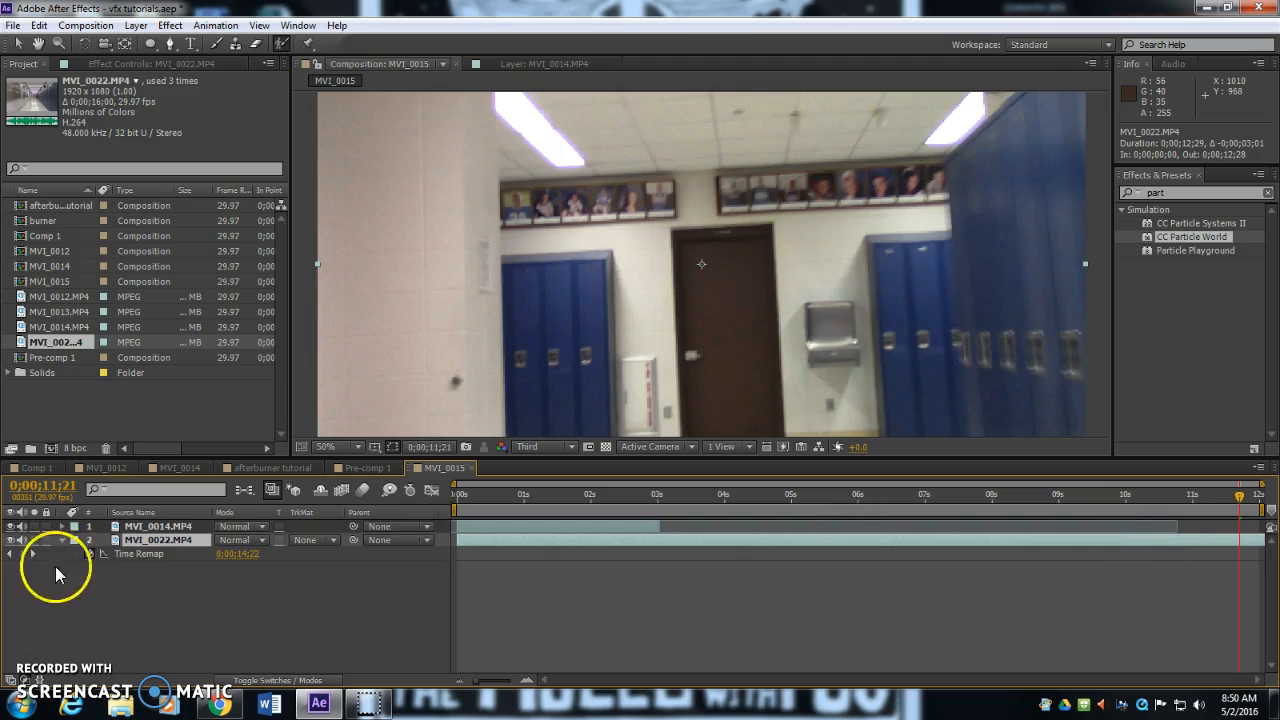
pyautogui.click(462, 494)
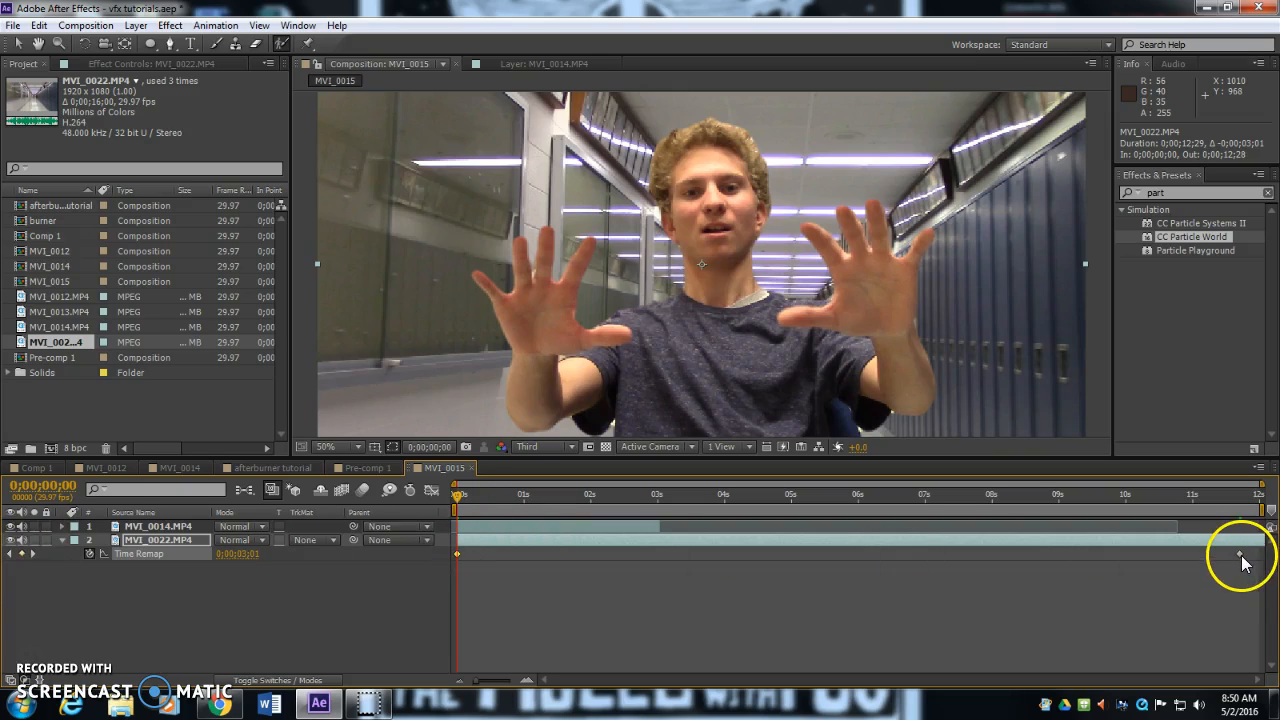
pyautogui.moveTo(1240, 556); pyautogui.dragTo(646, 567)
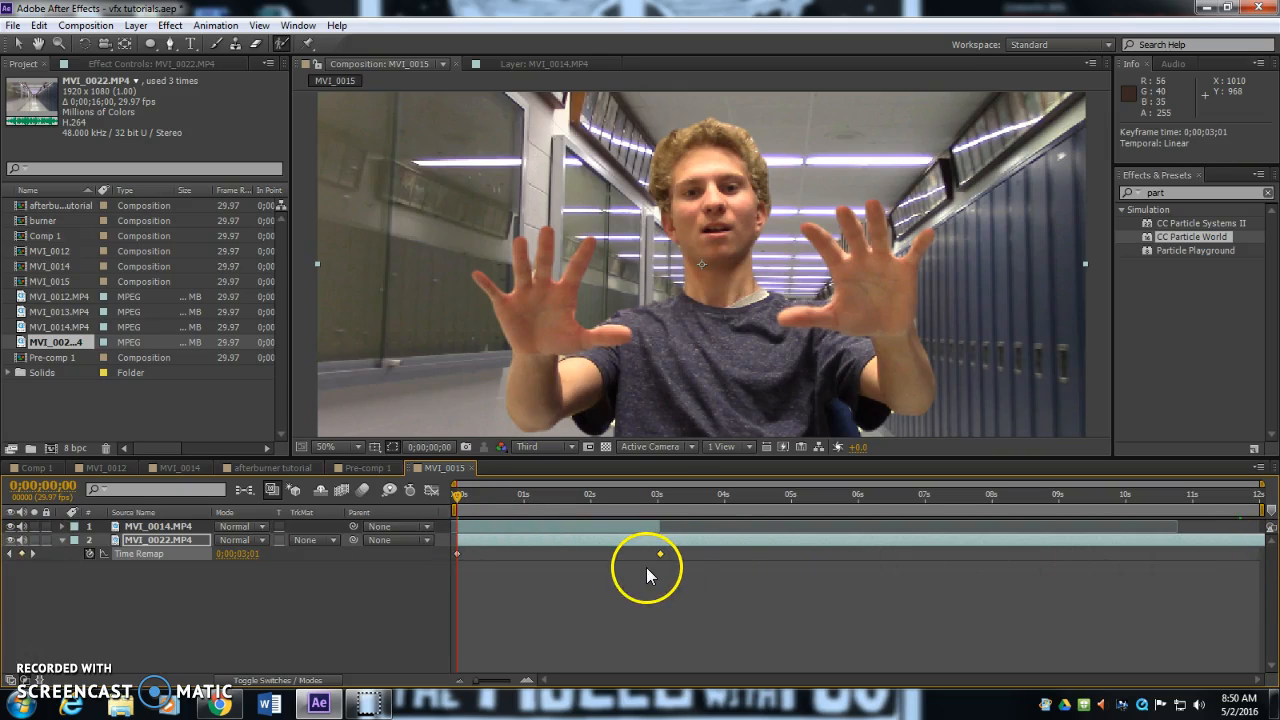
pyautogui.moveTo(457, 494)
pyautogui.mouseDown()
pyautogui.moveTo(656, 506)
pyautogui.moveTo(461, 506)
pyautogui.mouseUp()
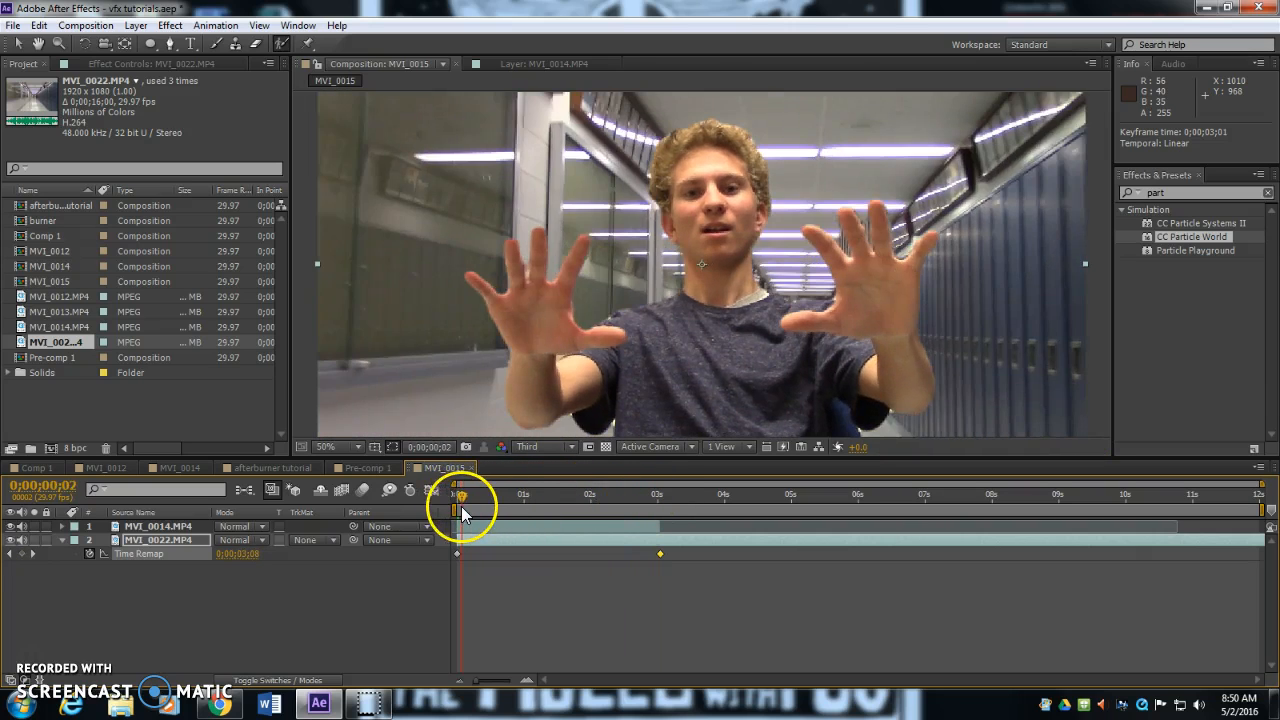
pyautogui.moveTo(1265, 509); pyautogui.dragTo(676, 517)
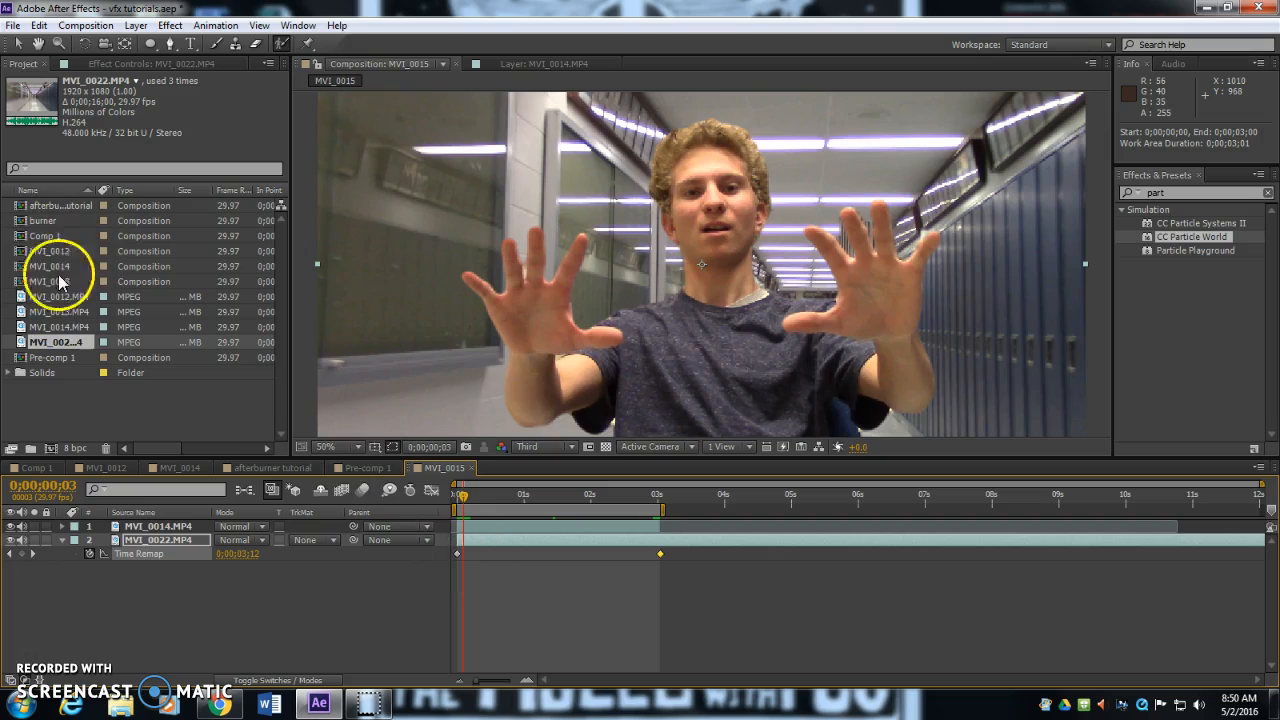
# Step: Place the burner composition over the window-side palm in Add mode and centre its anchor point on the glow
pyautogui.moveTo(40, 220); pyautogui.dragTo(544, 320)
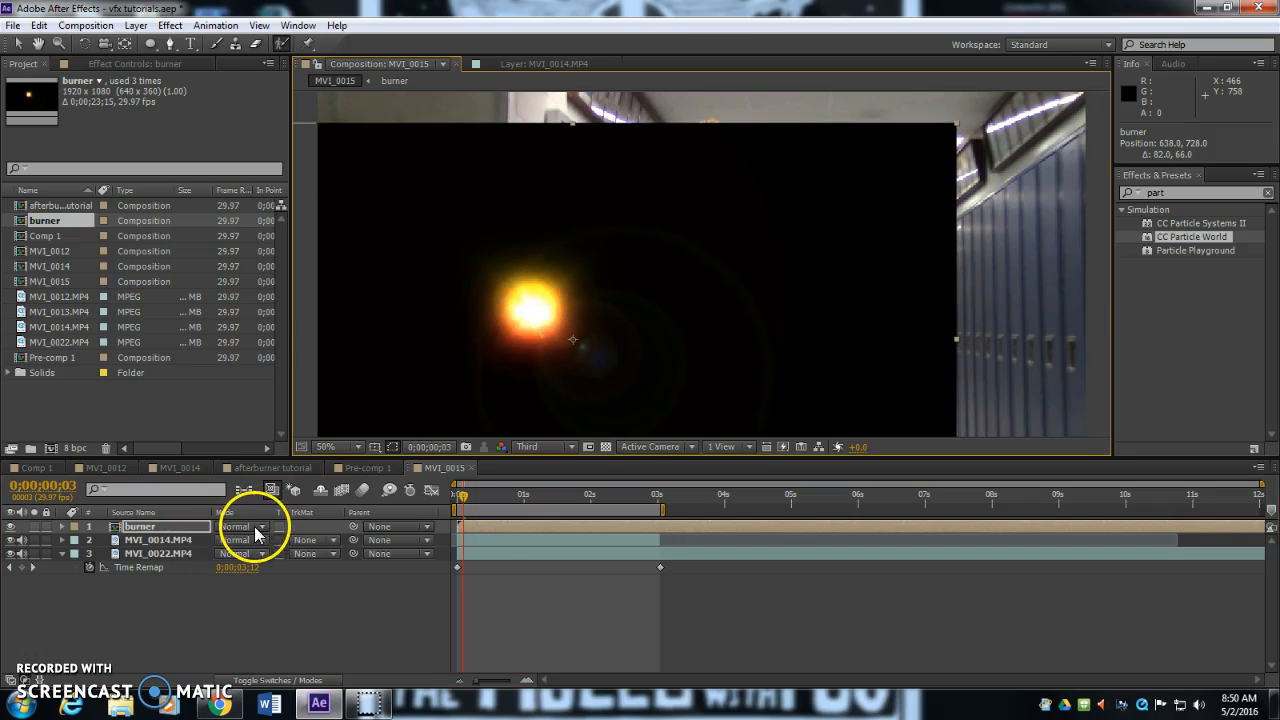
pyautogui.click(257, 534)
pyautogui.click(295, 246)
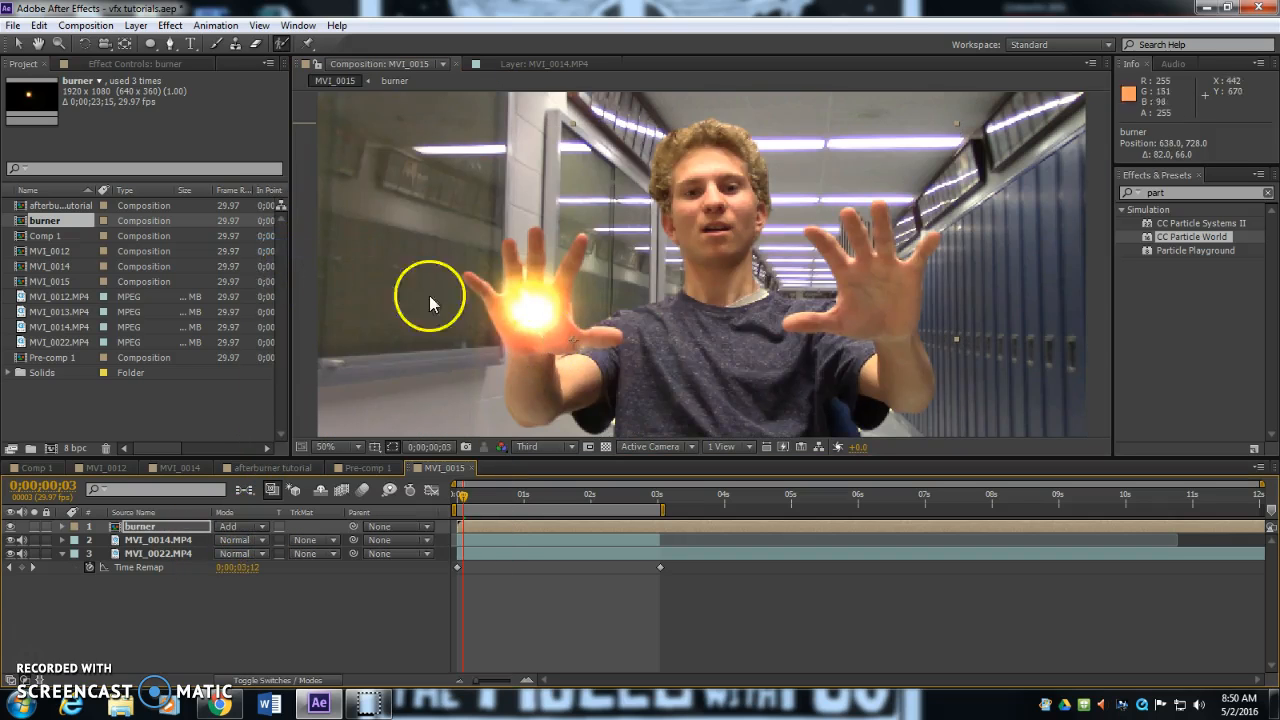
pyautogui.moveTo(547, 313); pyautogui.dragTo(542, 323)
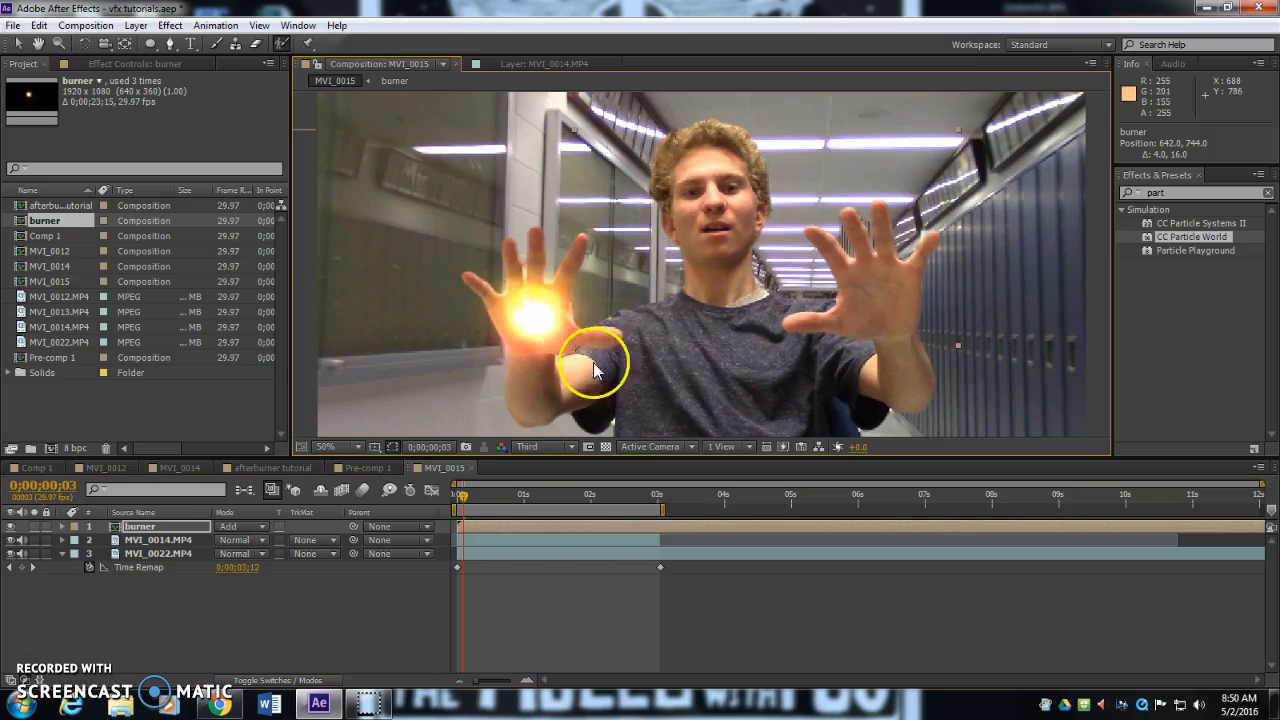
pyautogui.click(125, 43)
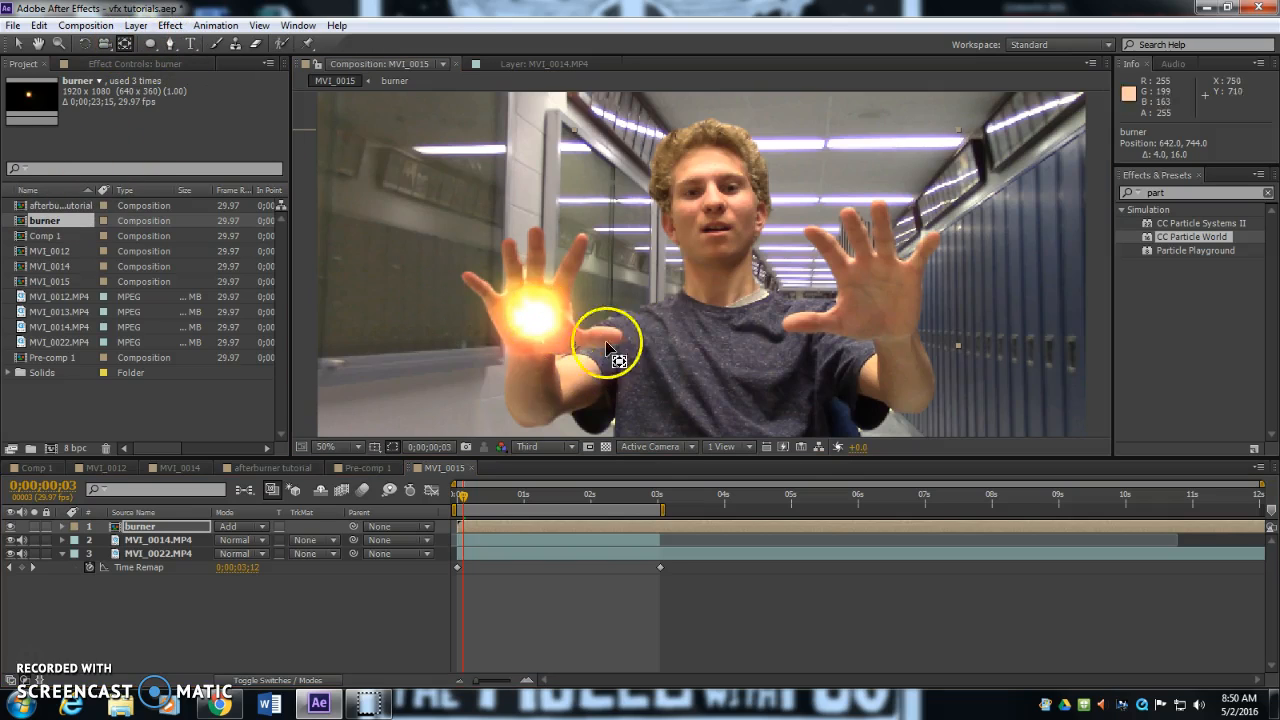
pyautogui.moveTo(580, 360); pyautogui.dragTo(535, 318)
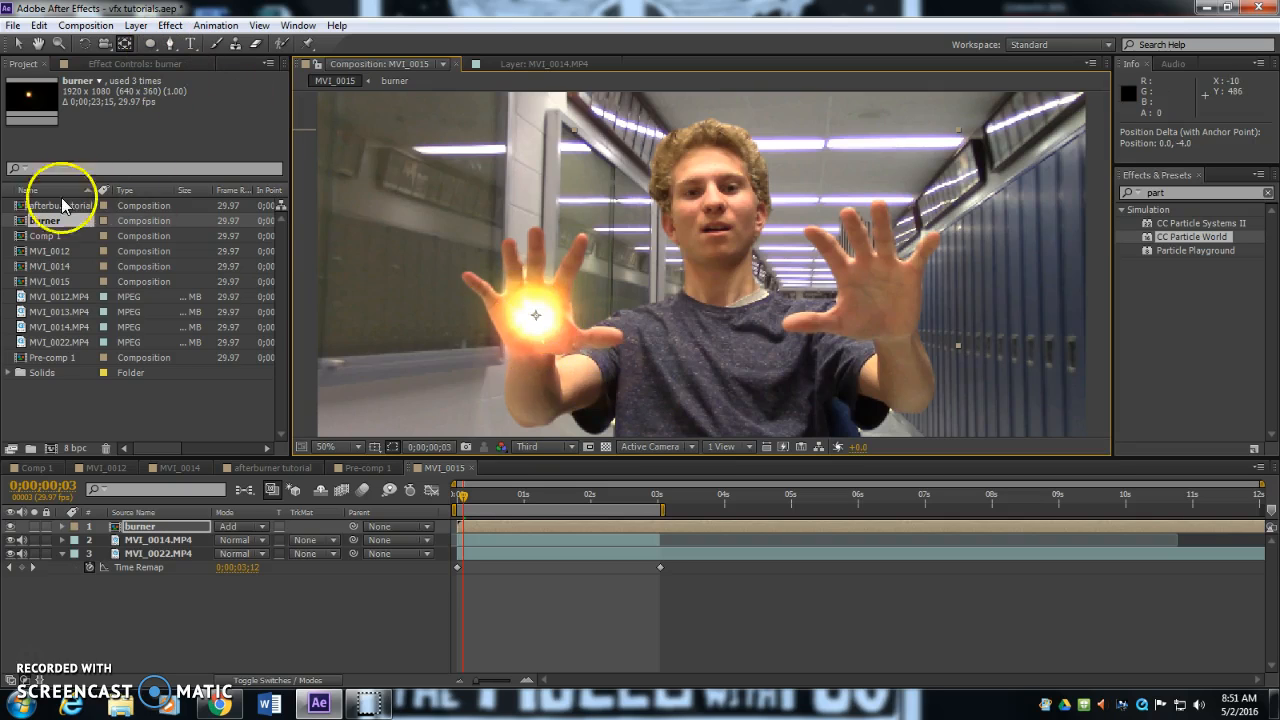
# Step: Place a second burner composition over the locker-side palm at position 1400, 632 in Add mode
pyautogui.moveTo(18, 220); pyautogui.dragTo(843, 271)
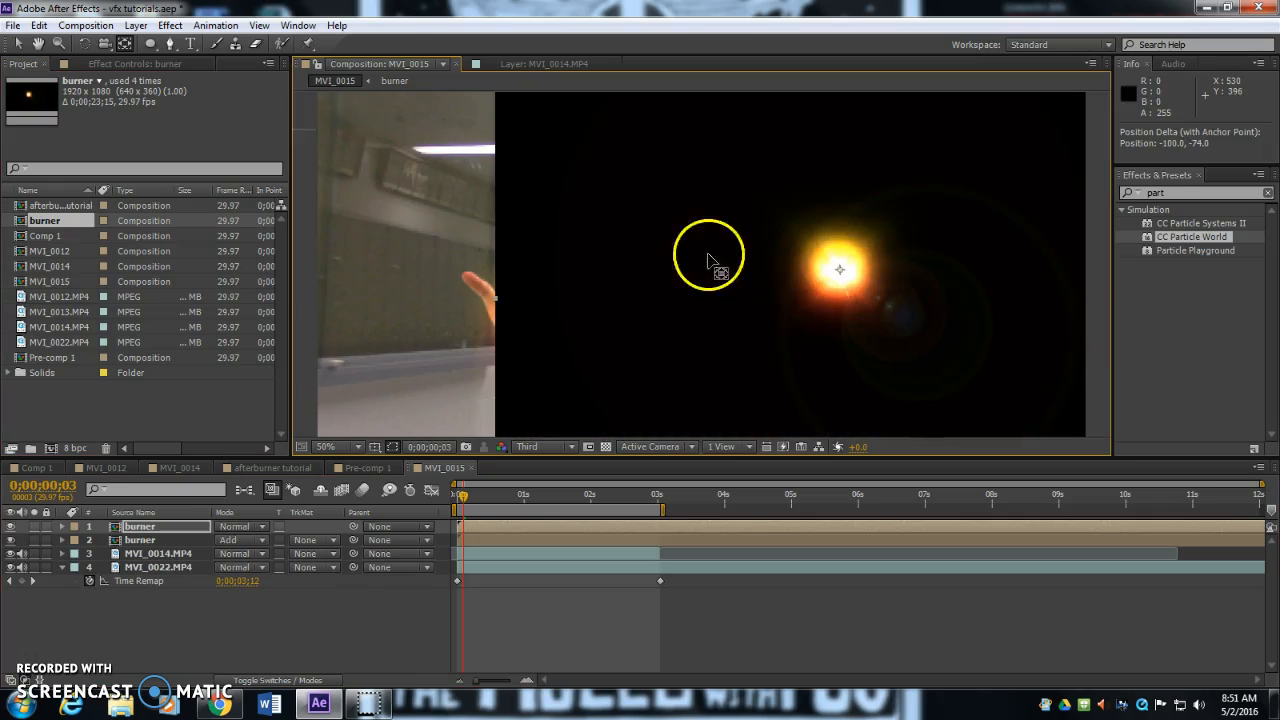
pyautogui.click(251, 527)
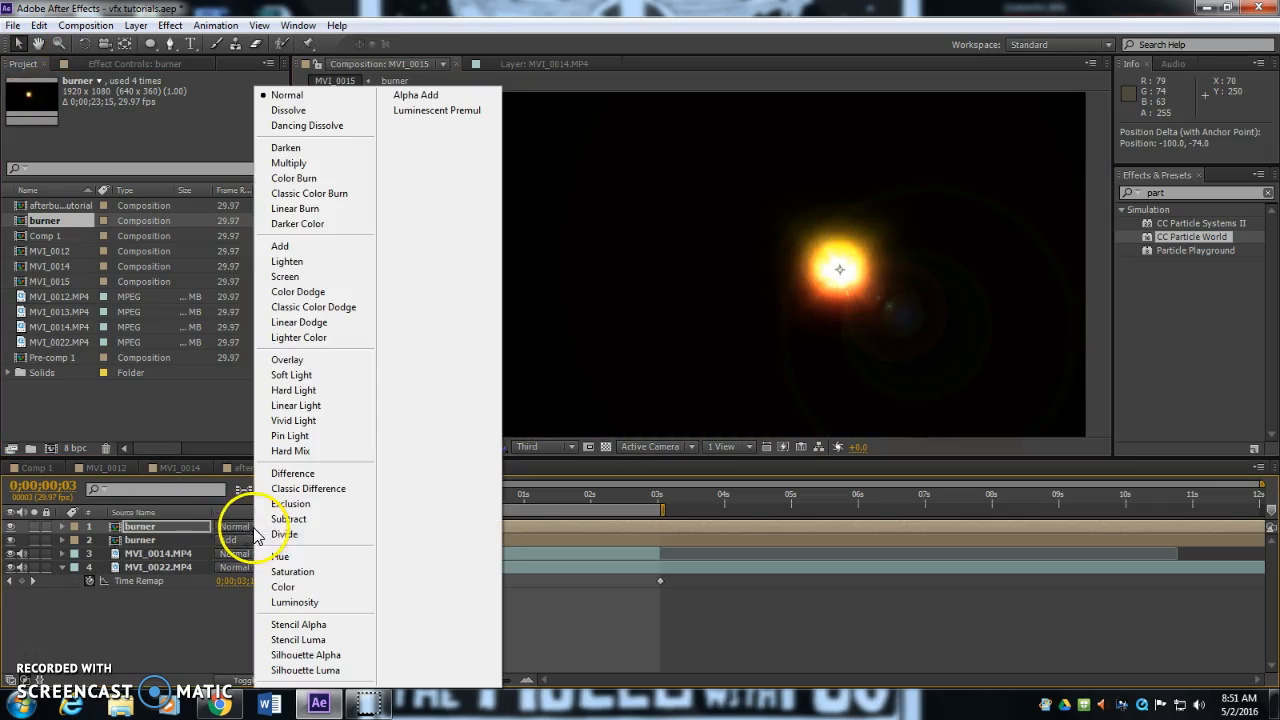
pyautogui.click(270, 245)
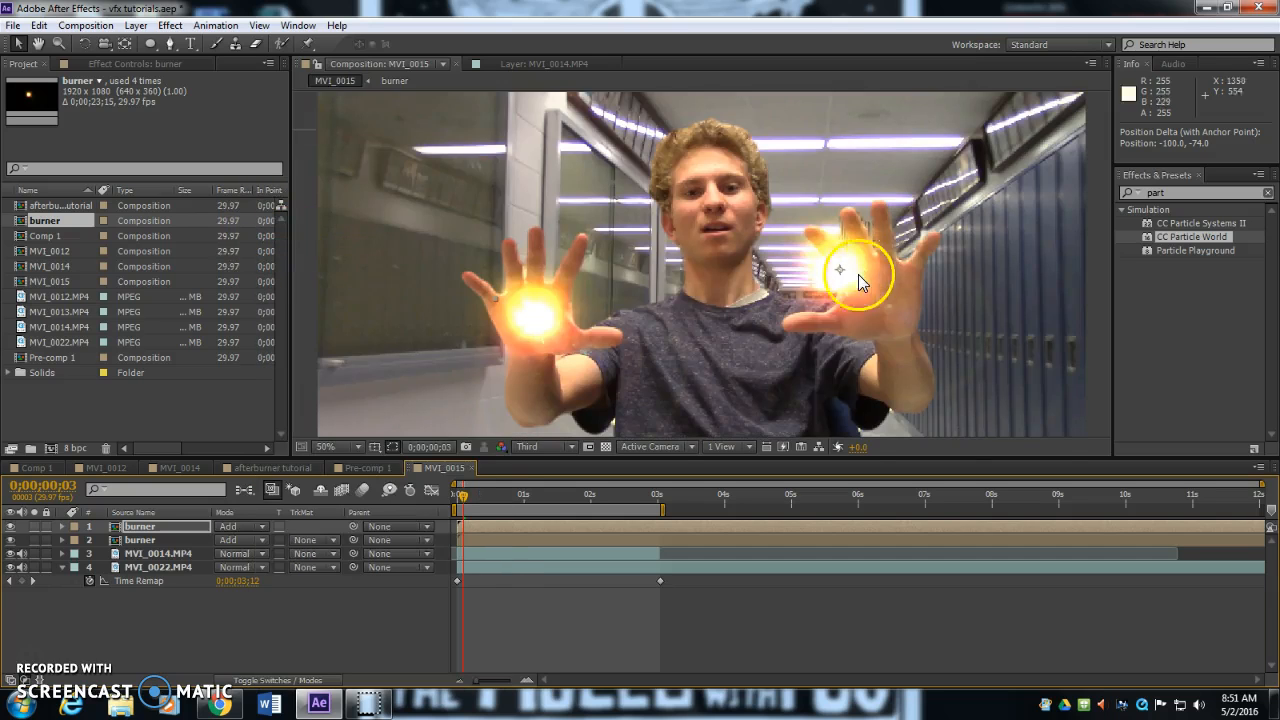
pyautogui.moveTo(861, 278); pyautogui.dragTo(901, 315)
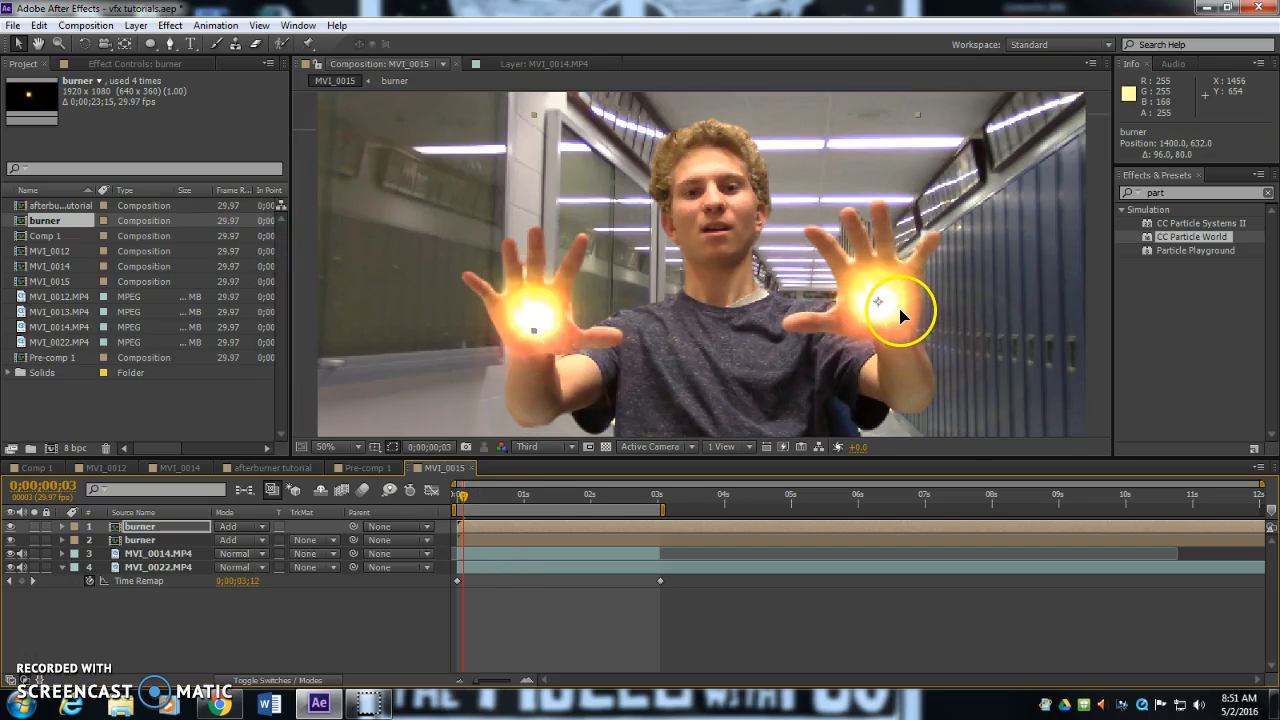
# Step: Scale the locker-side burner to 204.7% and the window-side burner to 223%
pyautogui.moveTo(535, 118); pyautogui.dragTo(300, 25)
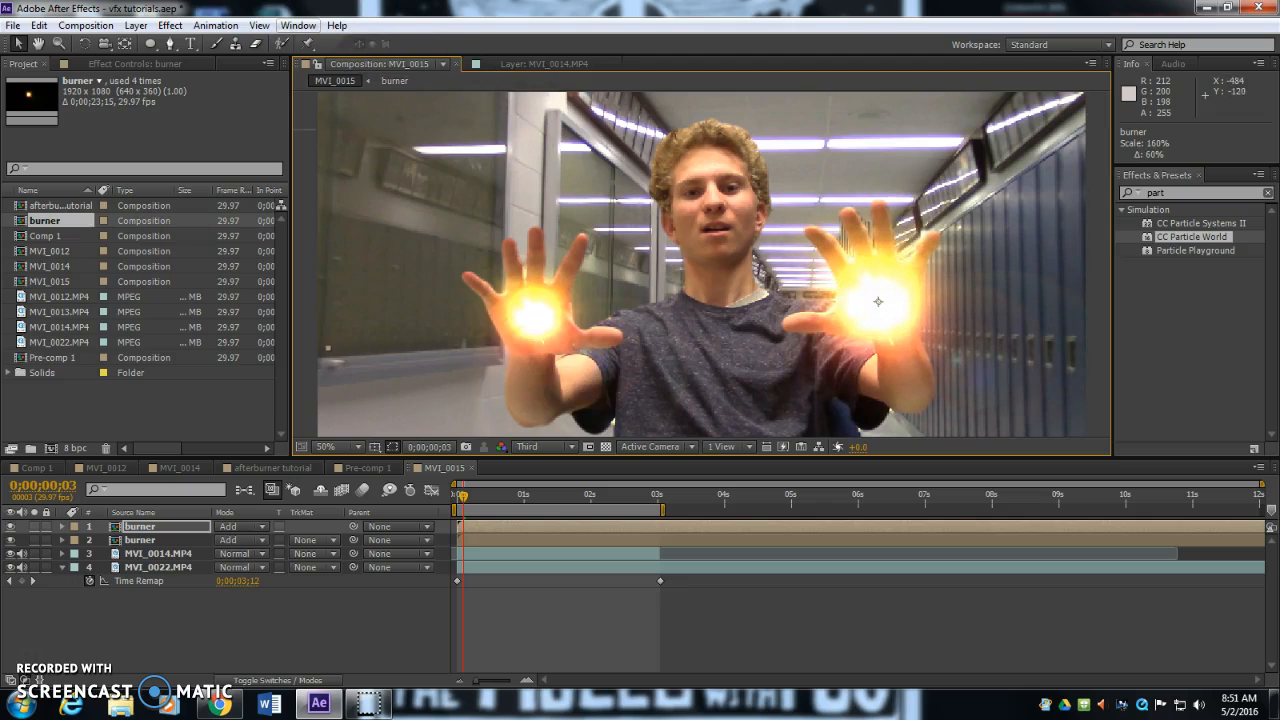
pyautogui.press('s')
pyautogui.moveTo(248, 550); pyautogui.dragTo(344, 572)
pyautogui.click(141, 555)
pyautogui.press('s')
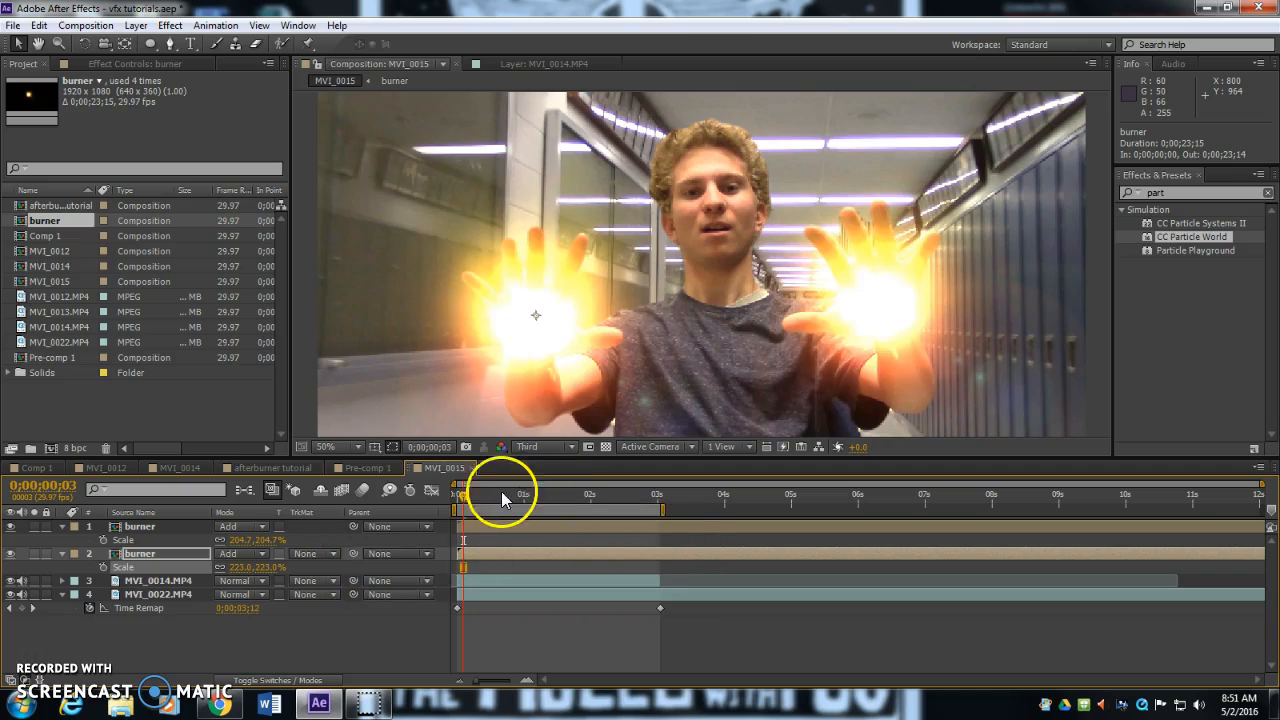
# Step: Duplicate the MVI_0022.MP4 layer and apply CC Radial Fast Blur to the upper copy, with the current time at 0;00;00;00
pyautogui.moveTo(466, 492)
pyautogui.mouseDown()
pyautogui.moveTo(550, 498)
pyautogui.moveTo(457, 503)
pyautogui.mouseUp()
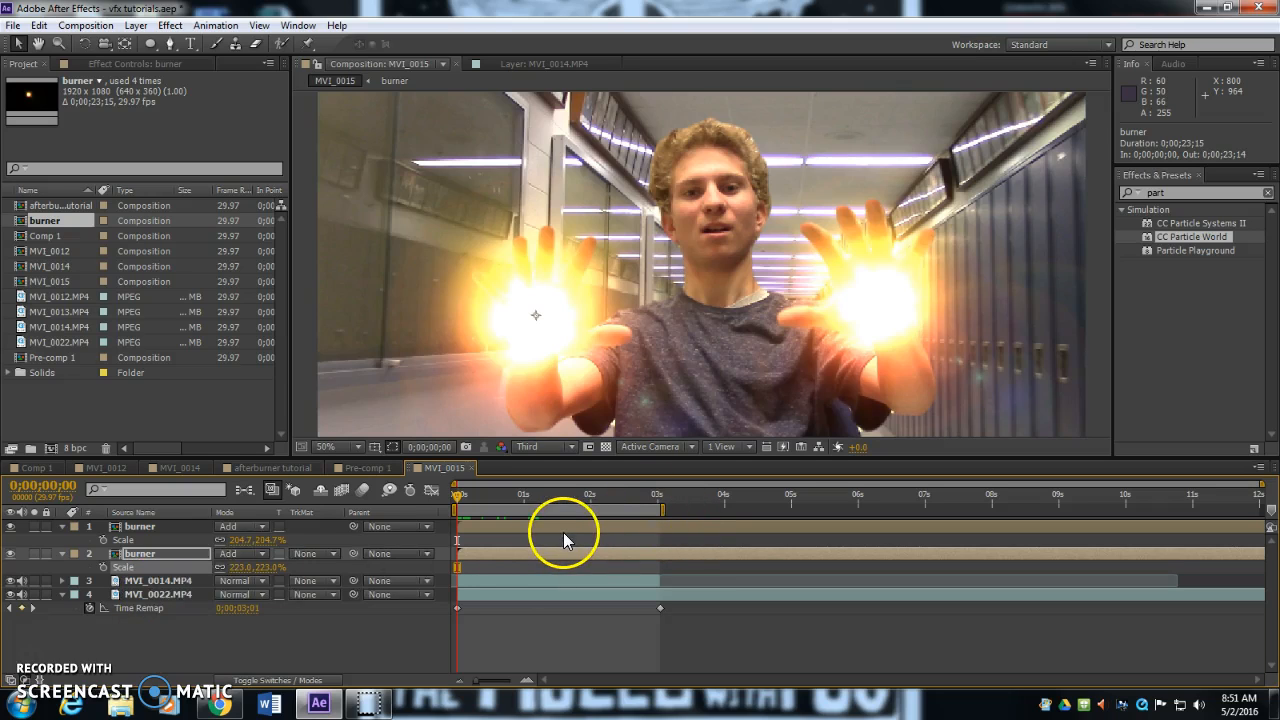
pyautogui.click(155, 595)
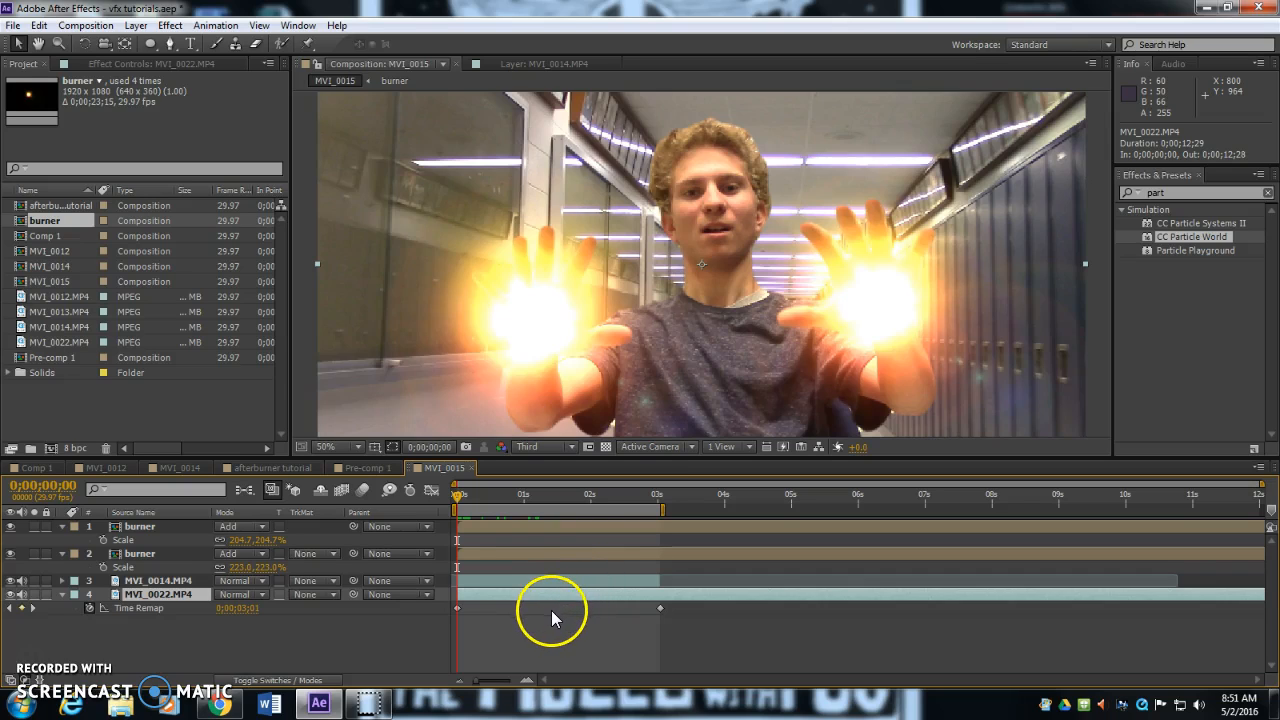
pyautogui.hotkey('ctrl', 'd')
pyautogui.click(1193, 191)
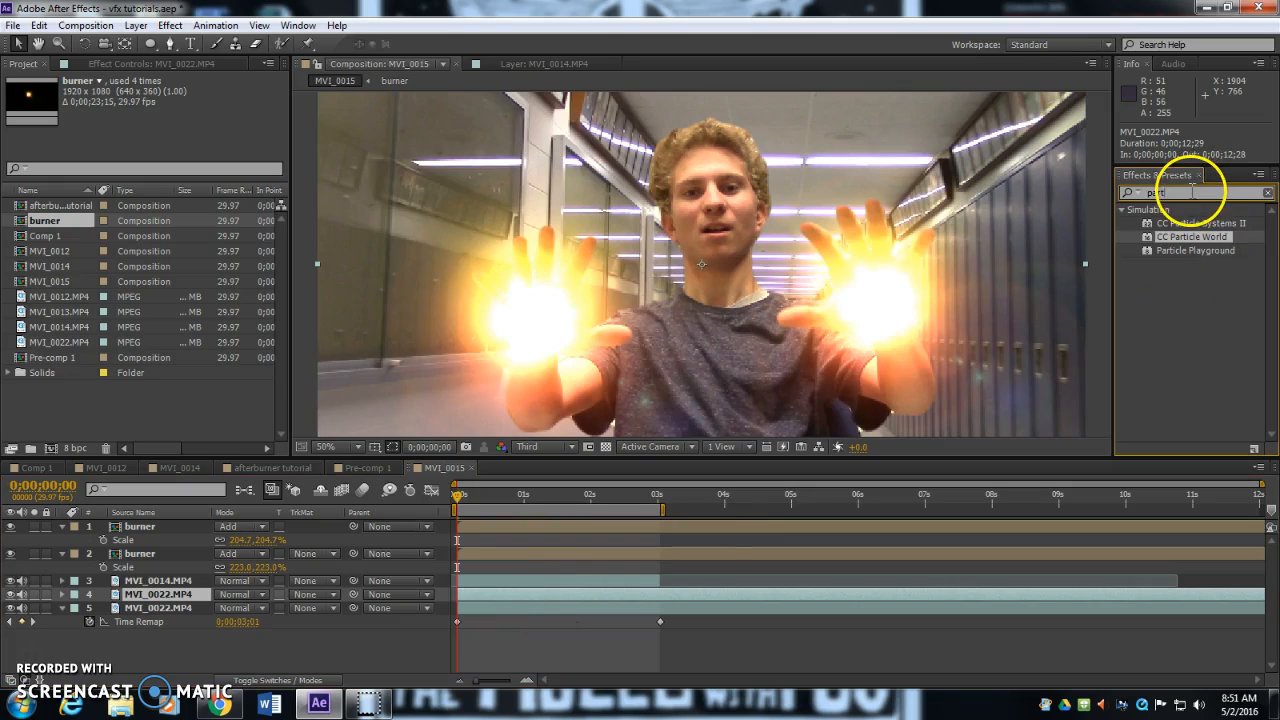
pyautogui.write('fast')
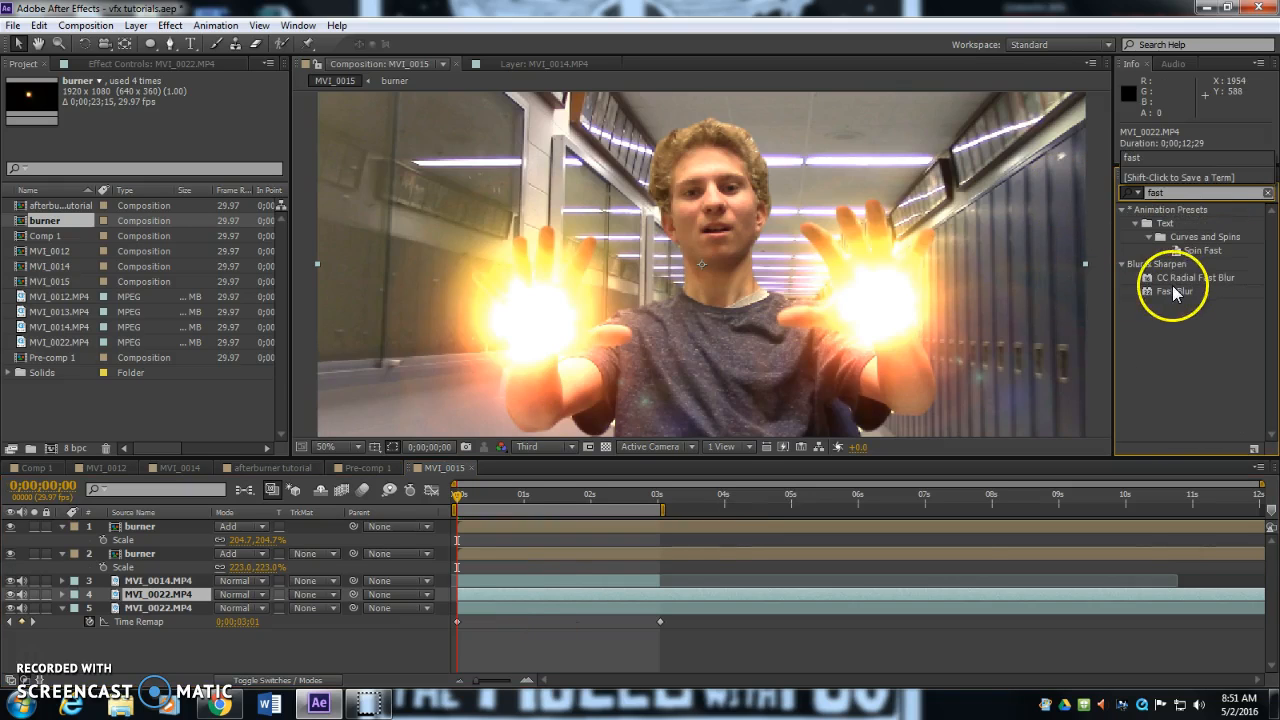
pyautogui.moveTo(1155, 285); pyautogui.dragTo(188, 595)
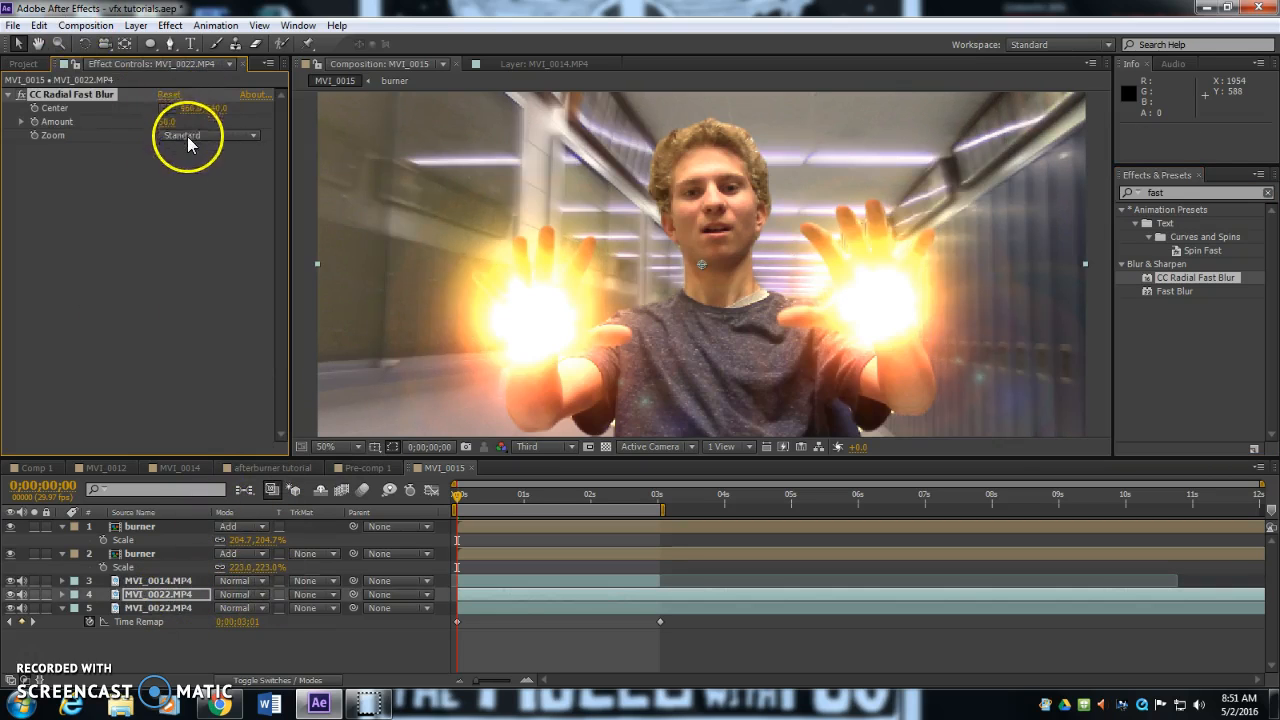
# Step: Animate the CC Radial Fast Blur Amount from 0 at 0;00;00;00 to 92 at 0;00;02;24
pyautogui.moveTo(168, 121)
pyautogui.mouseDown()
pyautogui.moveTo(196, 121)
pyautogui.moveTo(143, 120)
pyautogui.mouseUp()
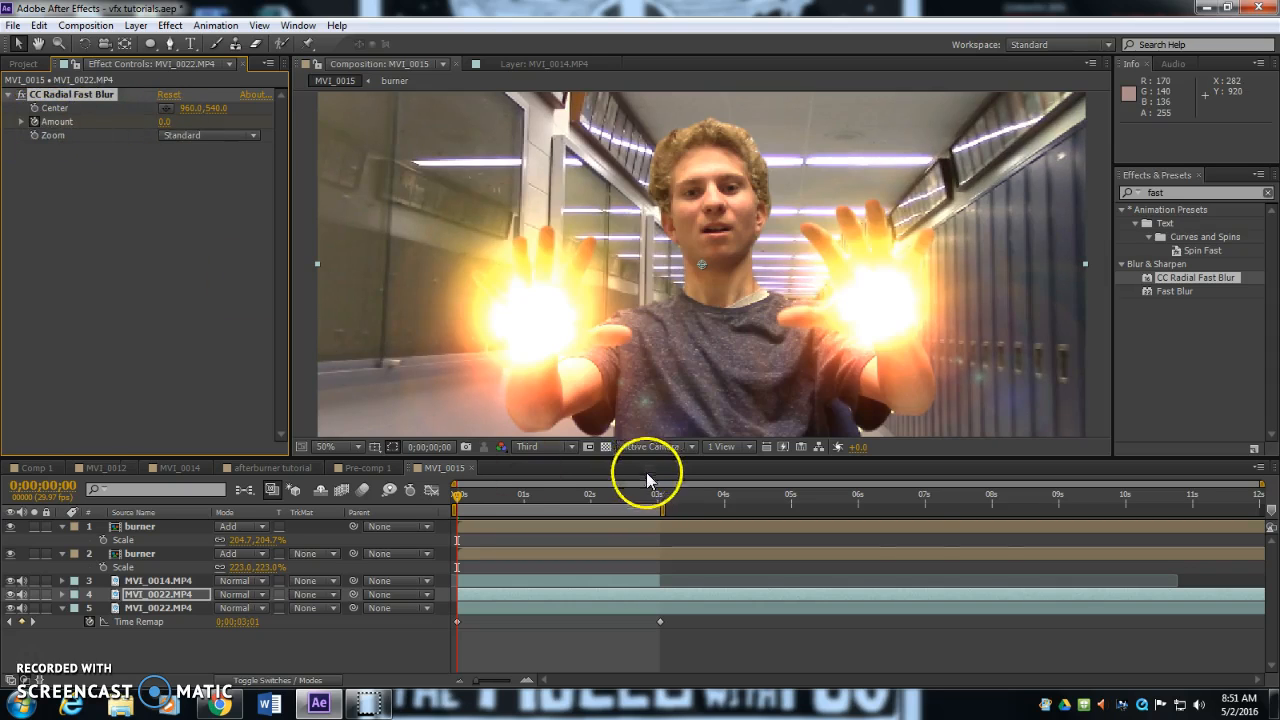
pyautogui.moveTo(624, 493); pyautogui.dragTo(644, 497)
pyautogui.moveTo(166, 121); pyautogui.dragTo(548, 272)
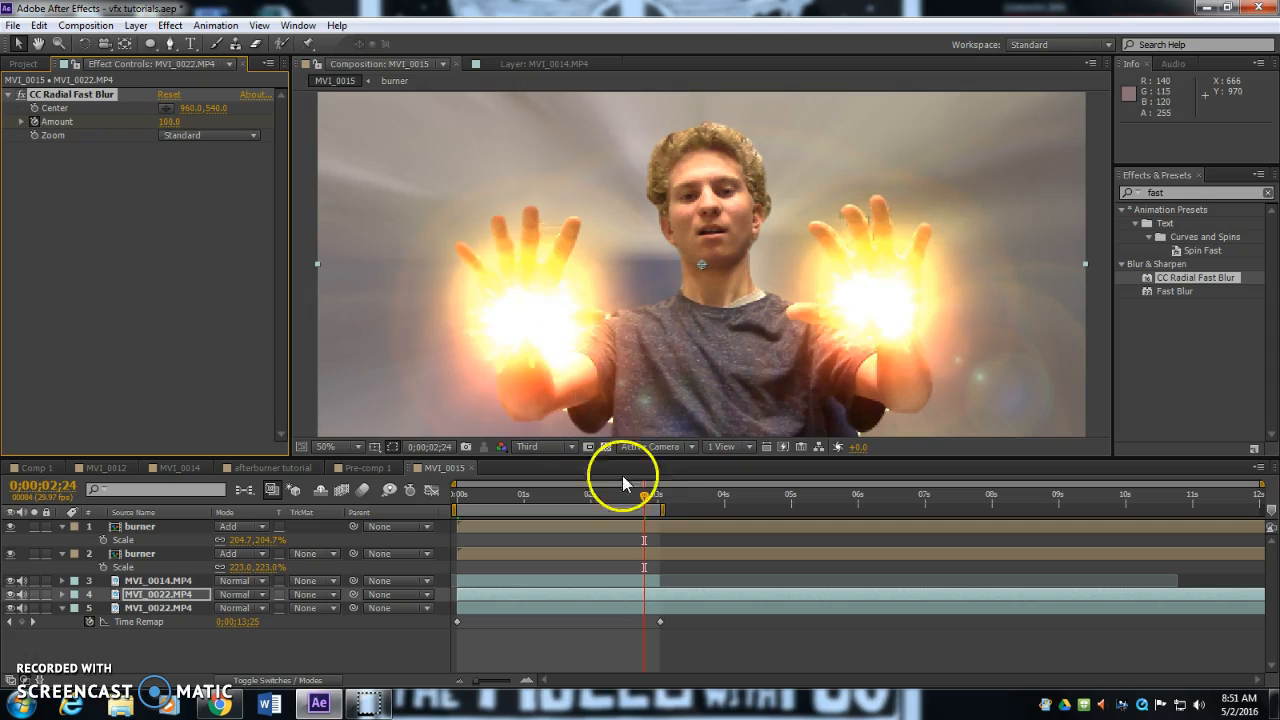
pyautogui.click(170, 121)
pyautogui.moveTo(170, 121)
pyautogui.mouseDown()
pyautogui.moveTo(137, 121)
pyautogui.moveTo(165, 121)
pyautogui.mouseUp()
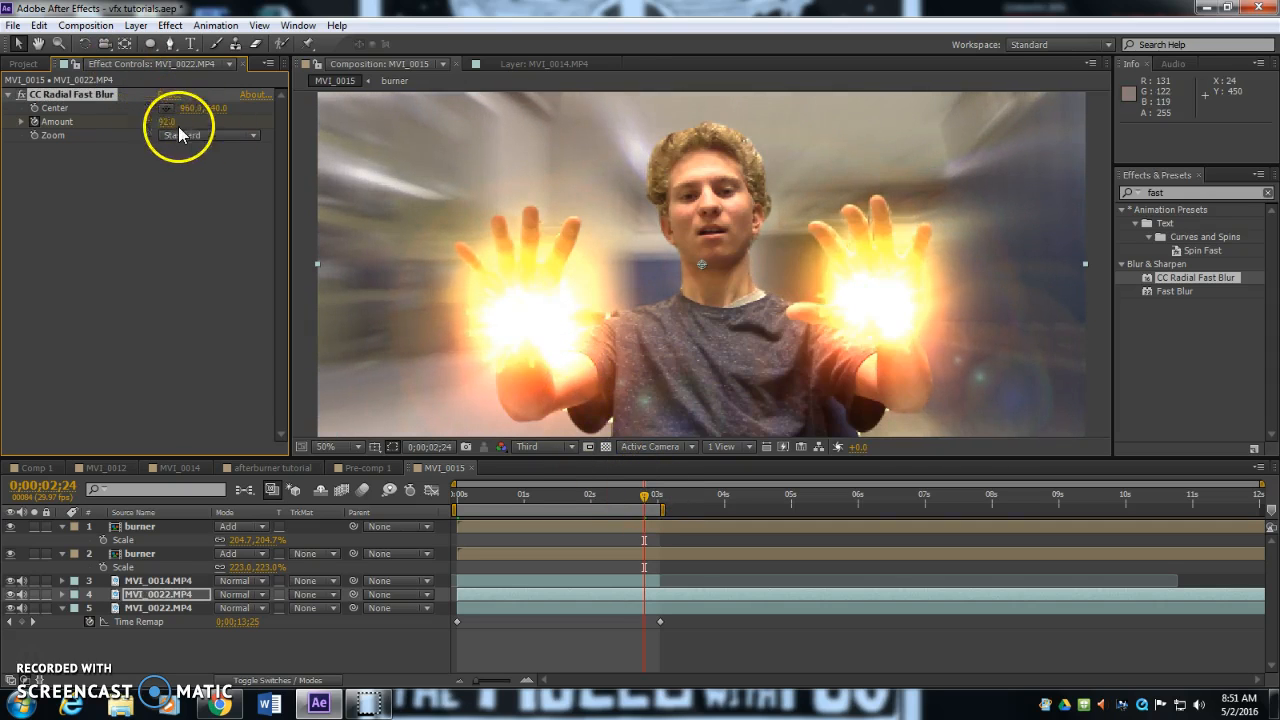
# Step: Move the ending CC Radial Fast Blur Amount keyframe on the upper MVI_0022.MP4 layer to 0;00;03;01 and return to the composition's start
pyautogui.click(589, 598)
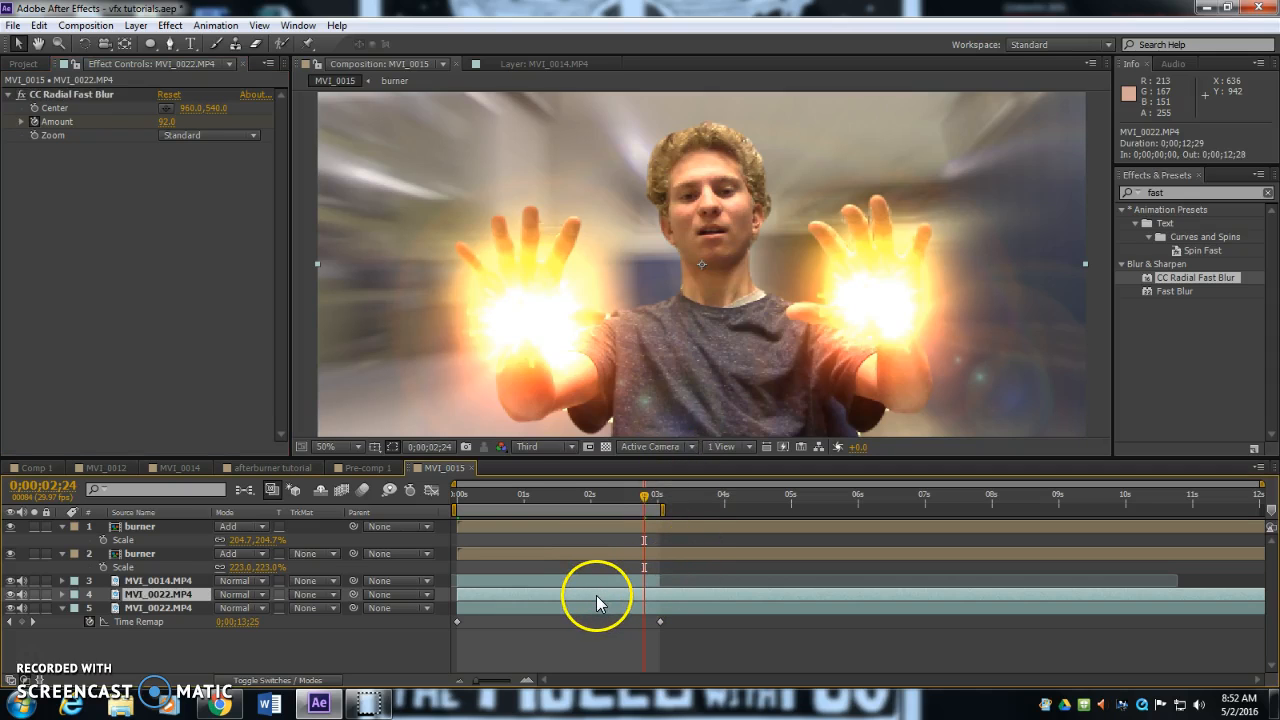
pyautogui.press('u')
pyautogui.moveTo(645, 635); pyautogui.dragTo(660, 637)
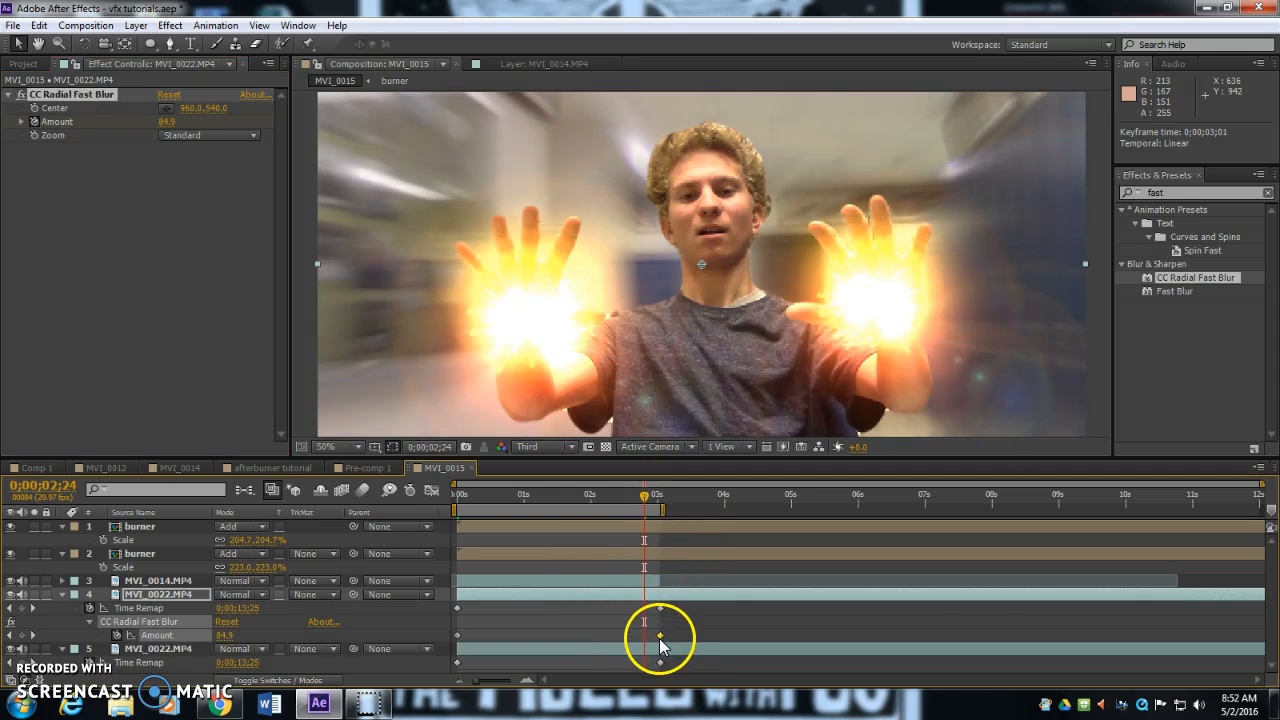
pyautogui.moveTo(644, 494); pyautogui.dragTo(590, 512)
pyautogui.click(457, 494)
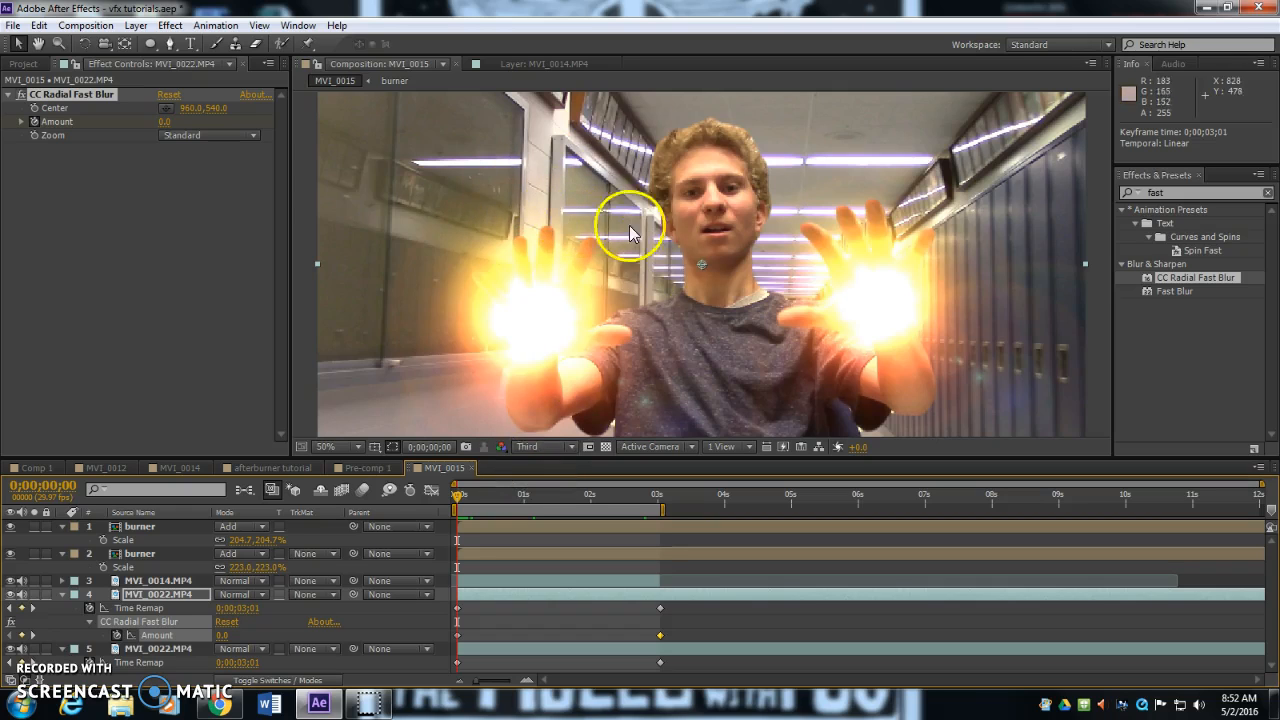
# Step: Add an adjustment layer above all layers and apply the Turbulent Displace effect to it
pyautogui.click(139, 25)
pyautogui.moveTo(200, 43)
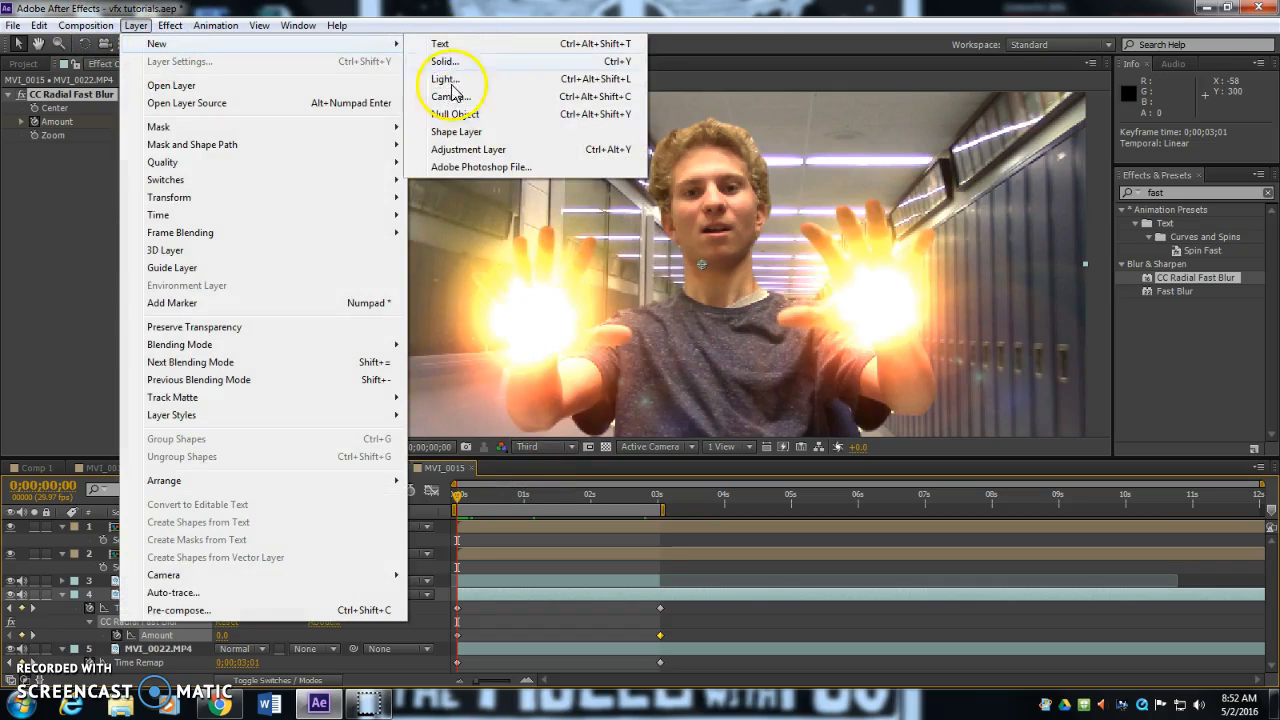
pyautogui.click(470, 150)
pyautogui.click(1188, 193)
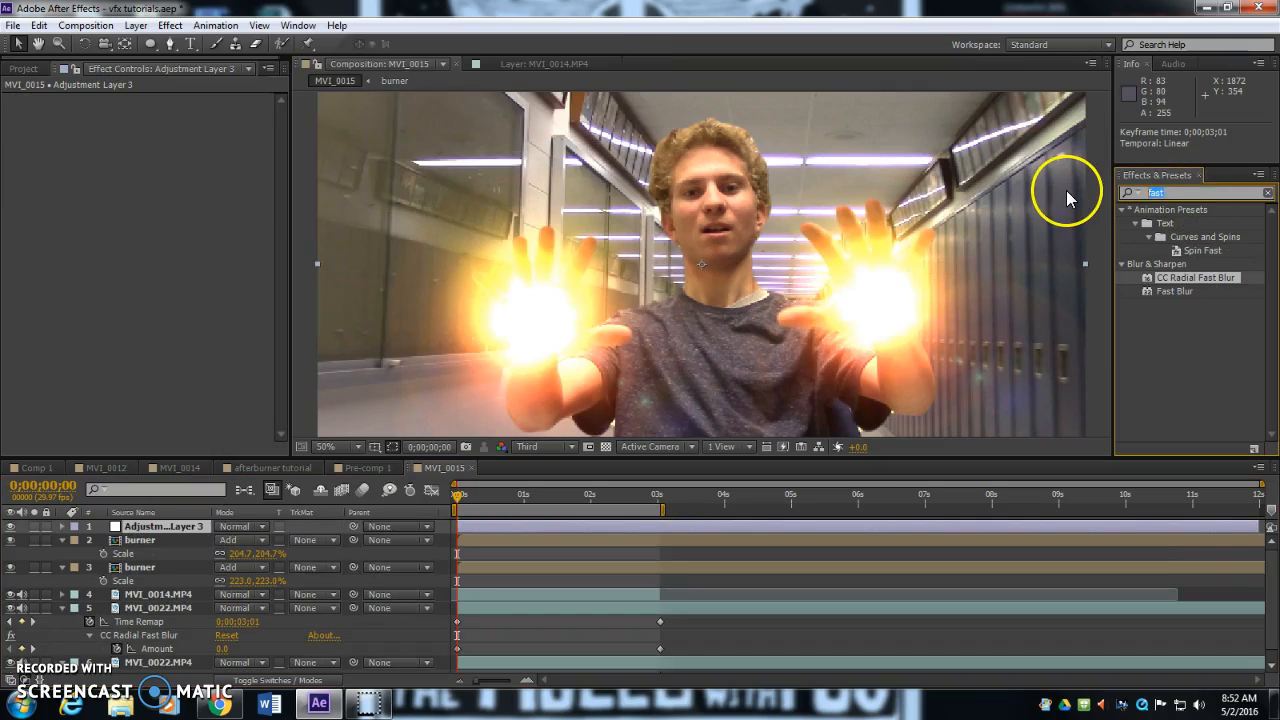
pyautogui.write('tur')
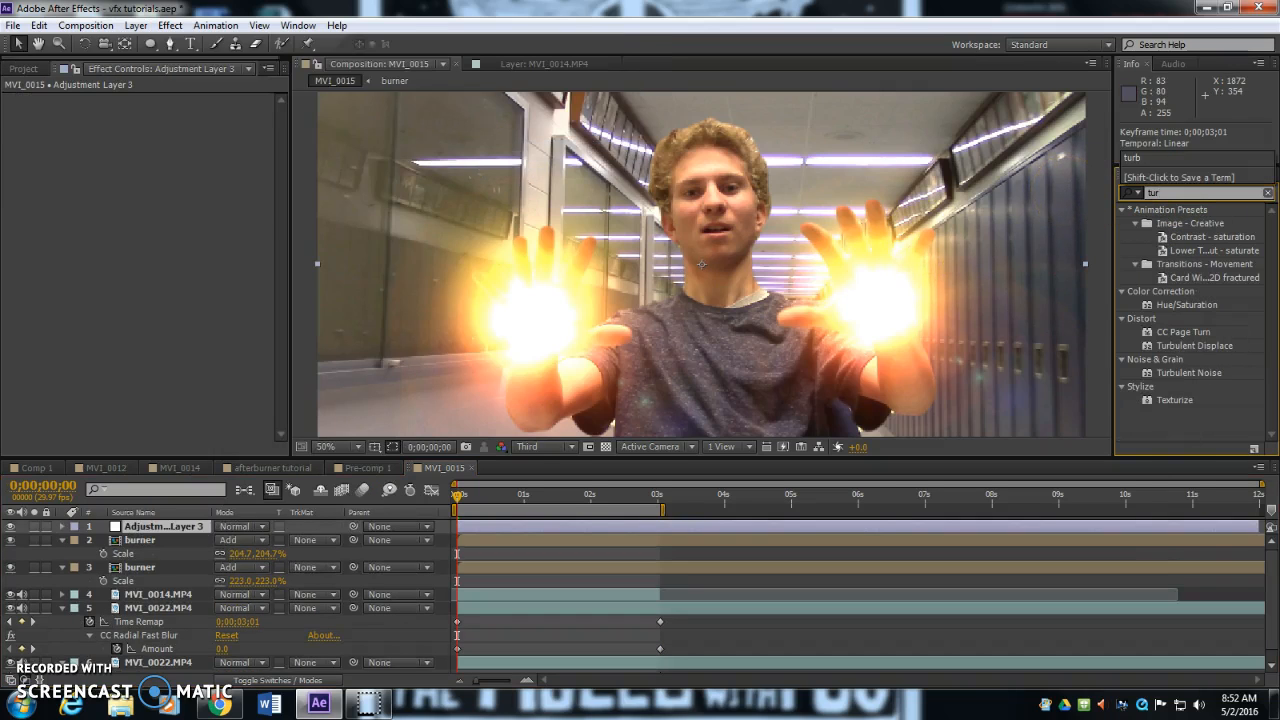
pyautogui.write('b')
pyautogui.moveTo(1172, 226); pyautogui.dragTo(176, 525)
# Step: Set the Turbulent Displace Amount to 36, Size to 32 and Complexity to 5
pyautogui.moveTo(168, 176); pyautogui.dragTo(502, 198)
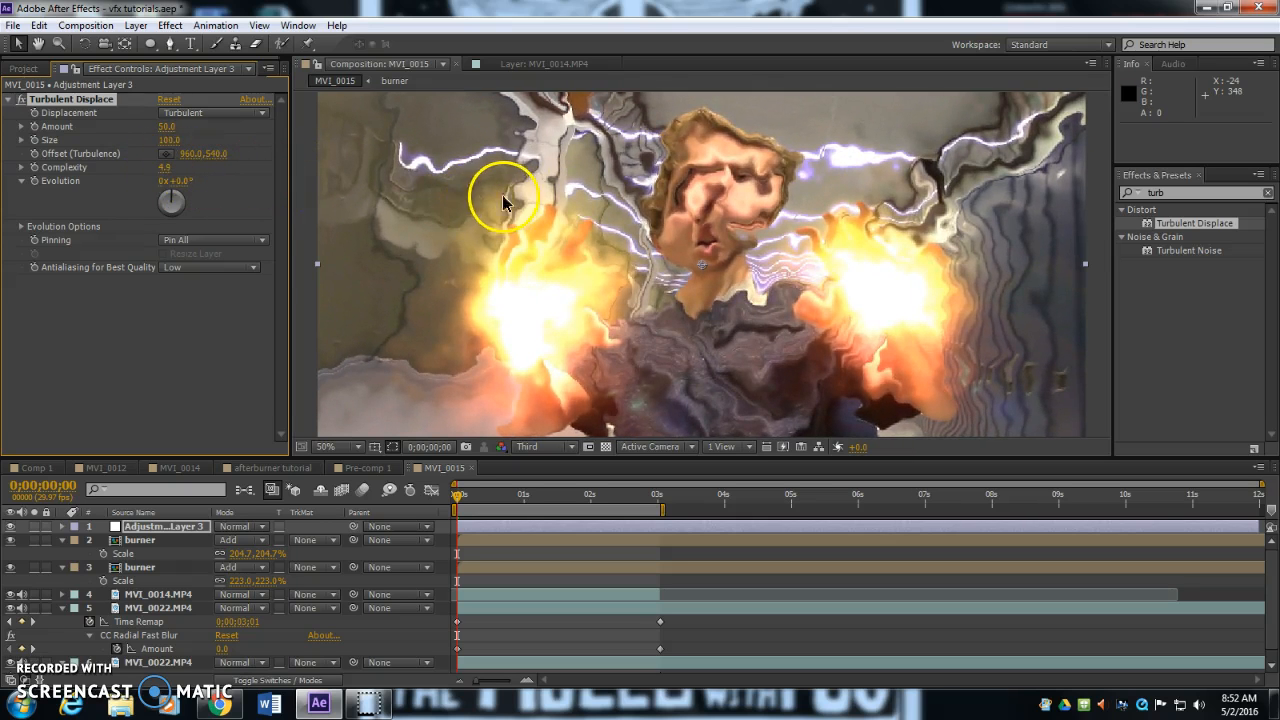
pyautogui.moveTo(171, 134)
pyautogui.mouseDown()
pyautogui.moveTo(103, 137)
pyautogui.moveTo(190, 128)
pyautogui.moveTo(158, 127)
pyautogui.moveTo(175, 147)
pyautogui.mouseUp()
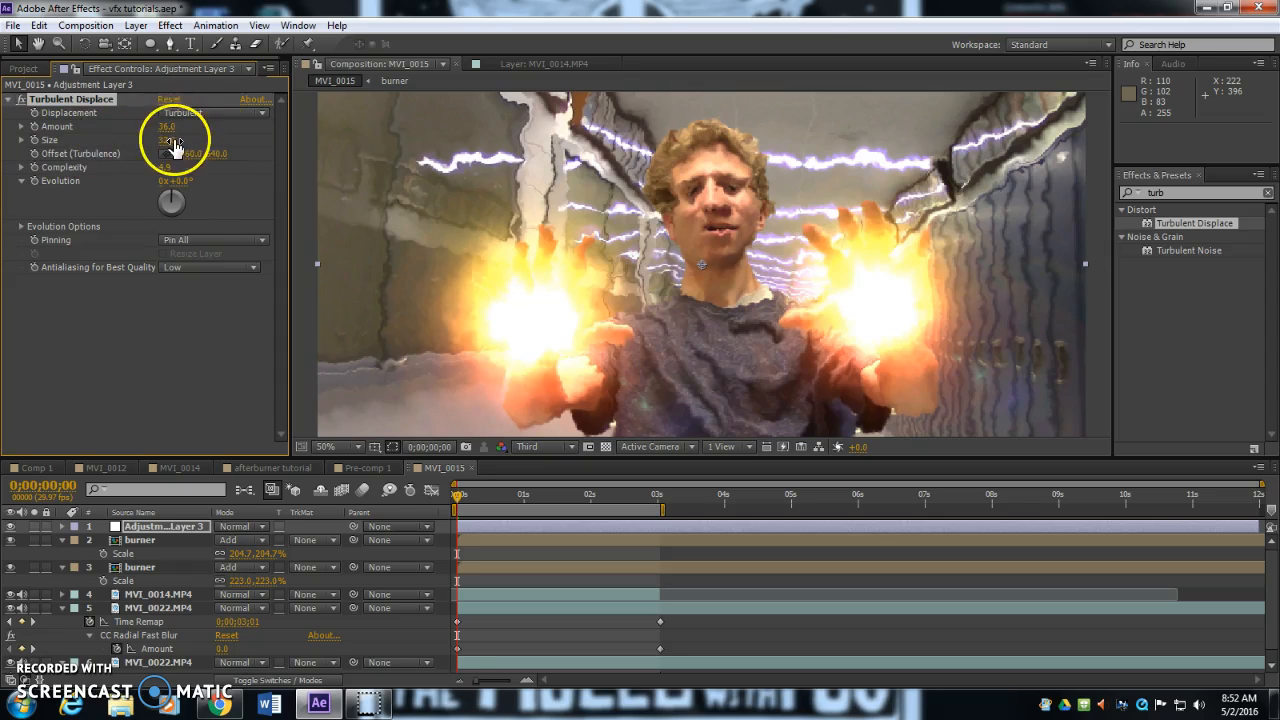
pyautogui.write('5')
pyautogui.press('Return')
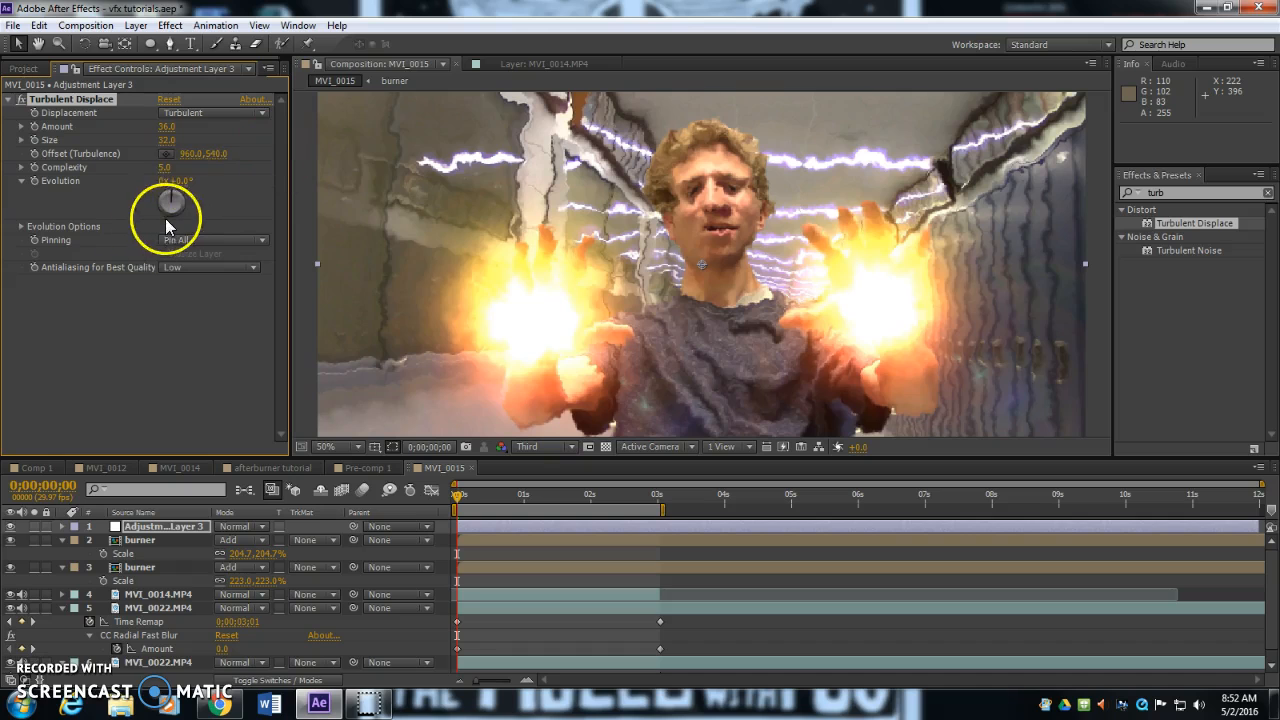
# Step: Mask the adjustment layer with ellipses around the hands, about 690 by 670 px on the window side and 680 by 740 px on the locker side
pyautogui.click(150, 44)
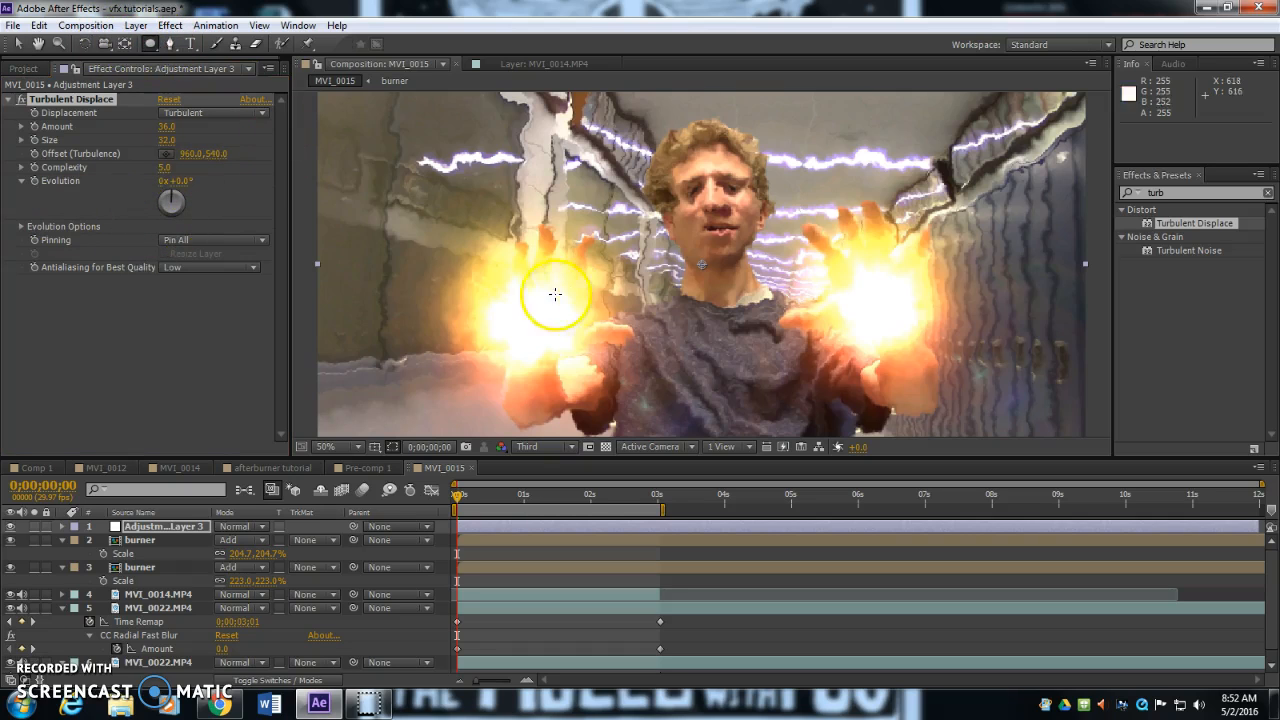
pyautogui.moveTo(437, 209); pyautogui.dragTo(706, 470)
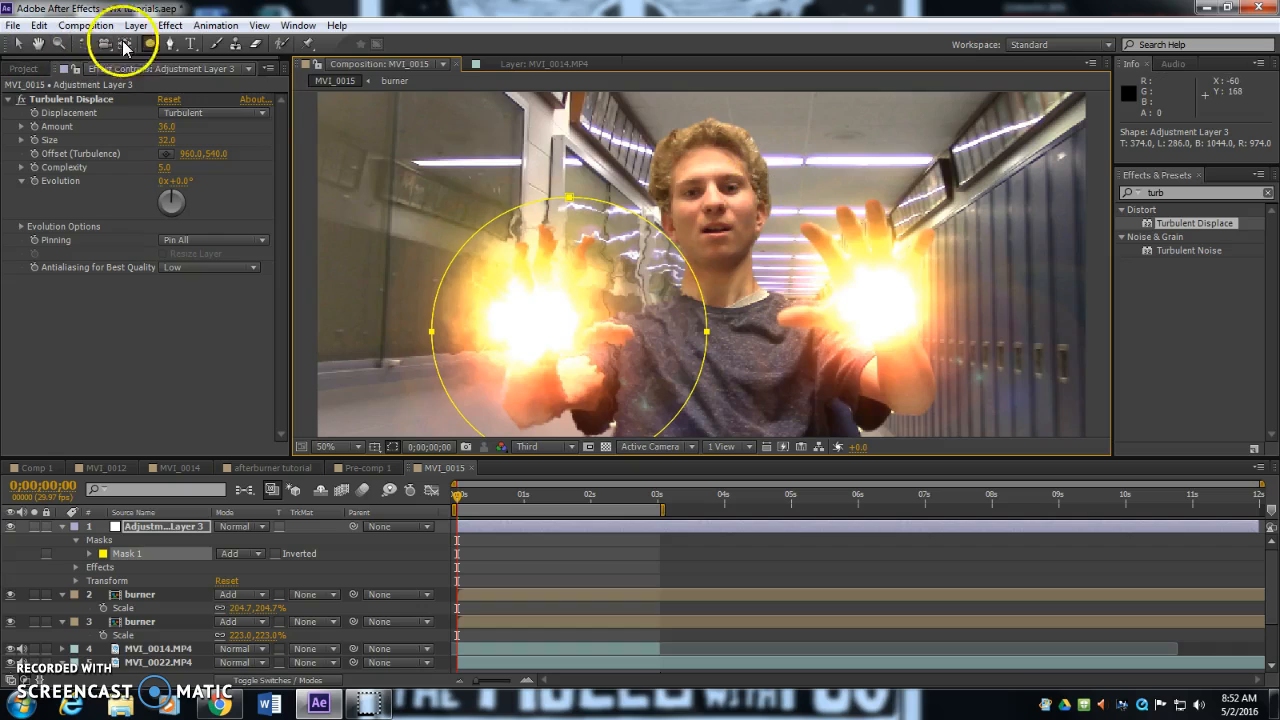
pyautogui.moveTo(747, 166); pyautogui.dragTo(1000, 466)
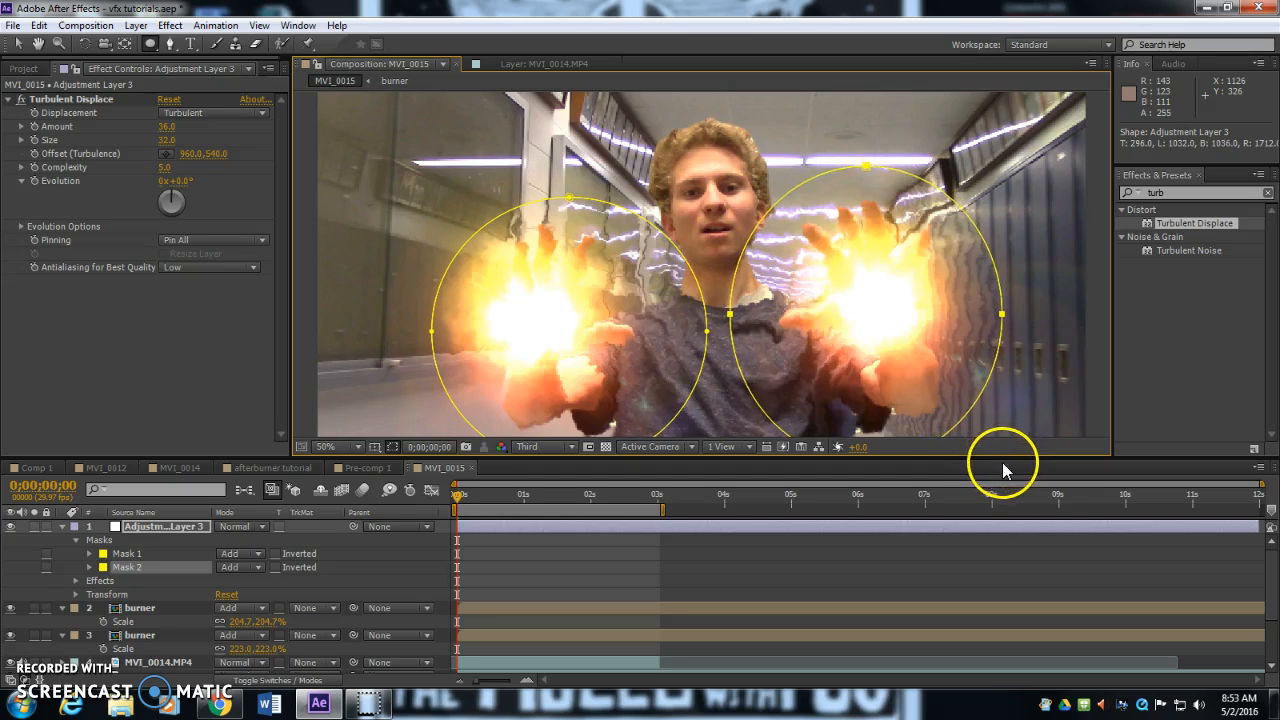
pyautogui.press('space')
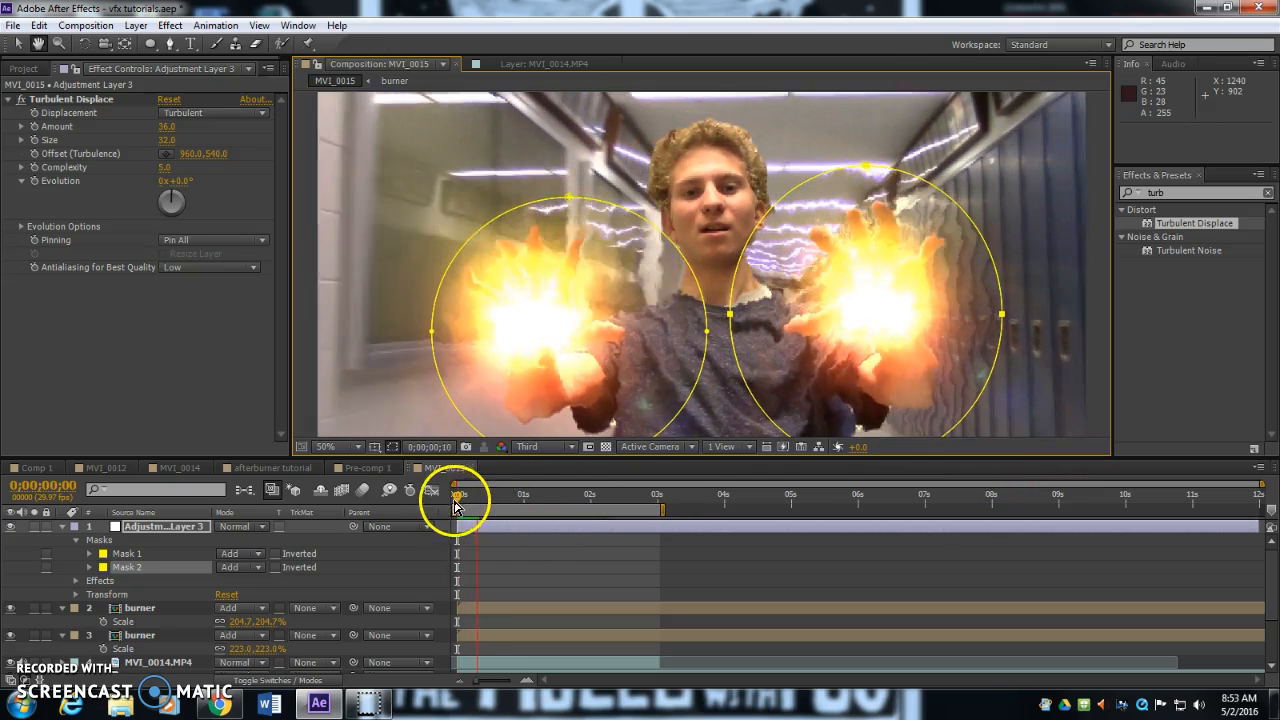
pyautogui.press('space')
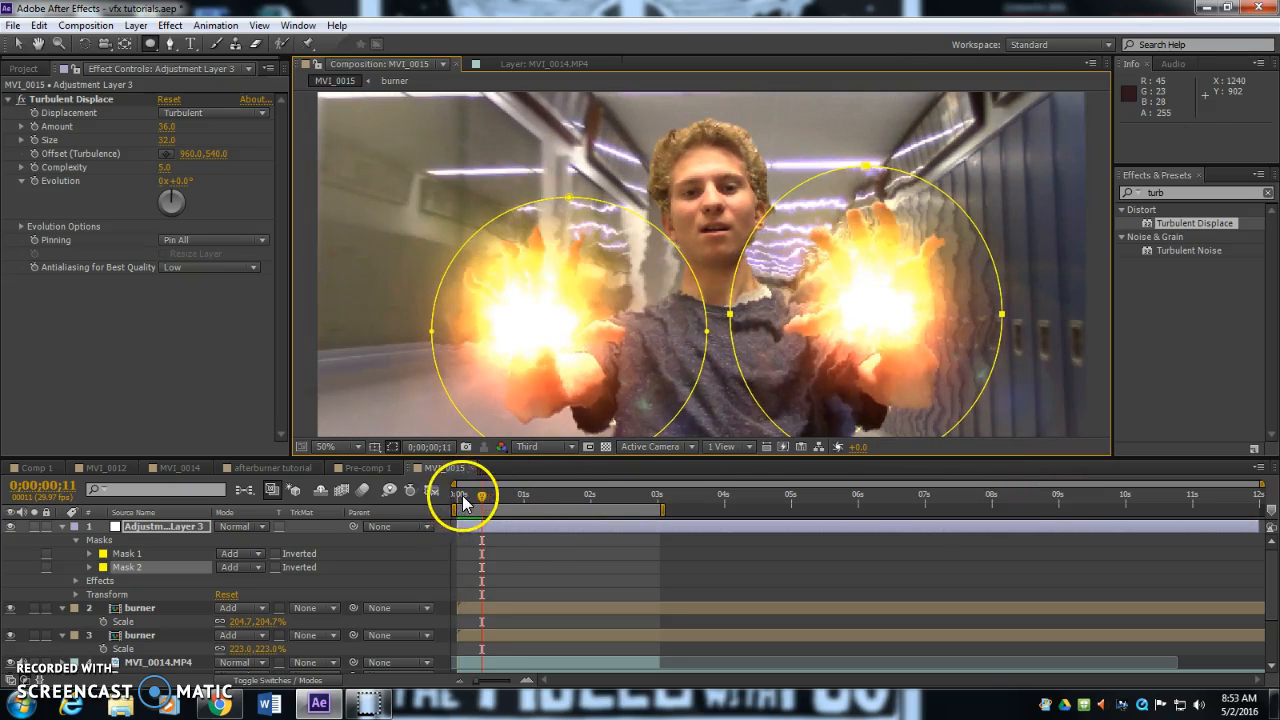
# Step: Feather Mask 1 by 53 pixels and Mask 2 by 50 pixels, and preview the result from the start
pyautogui.click(90, 553)
pyautogui.moveTo(240, 580); pyautogui.dragTo(276, 581)
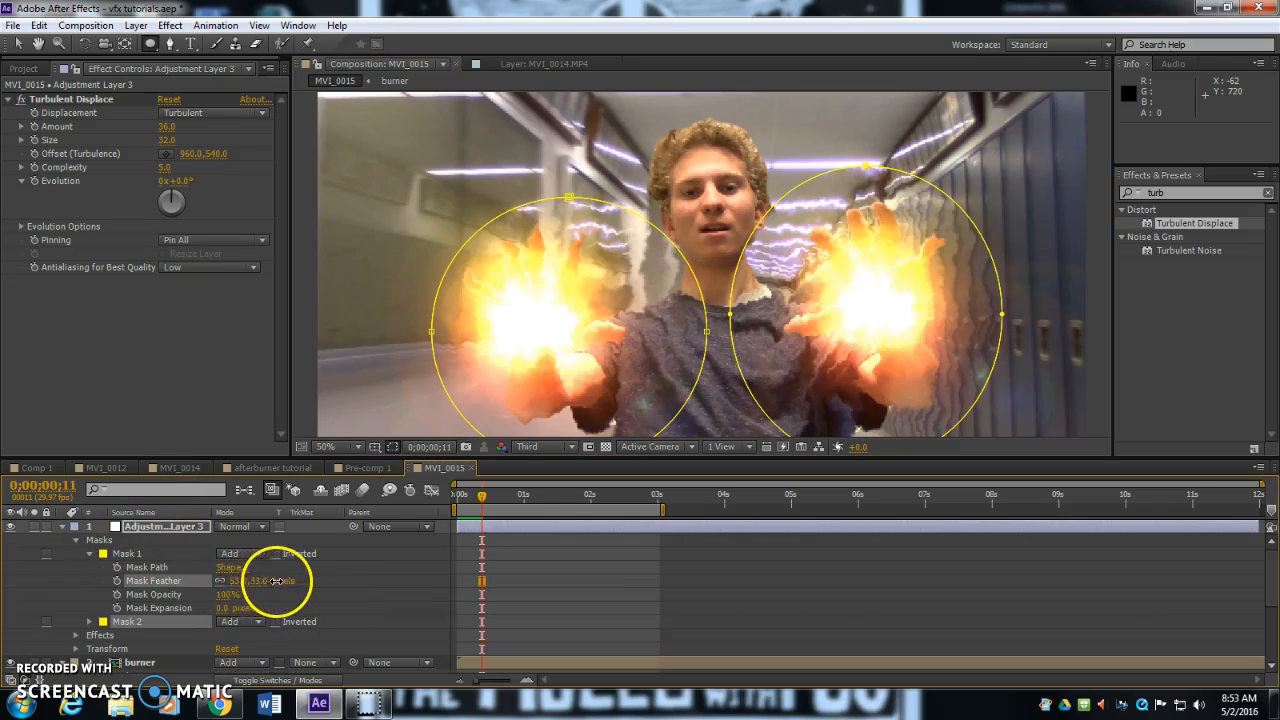
pyautogui.click(90, 621)
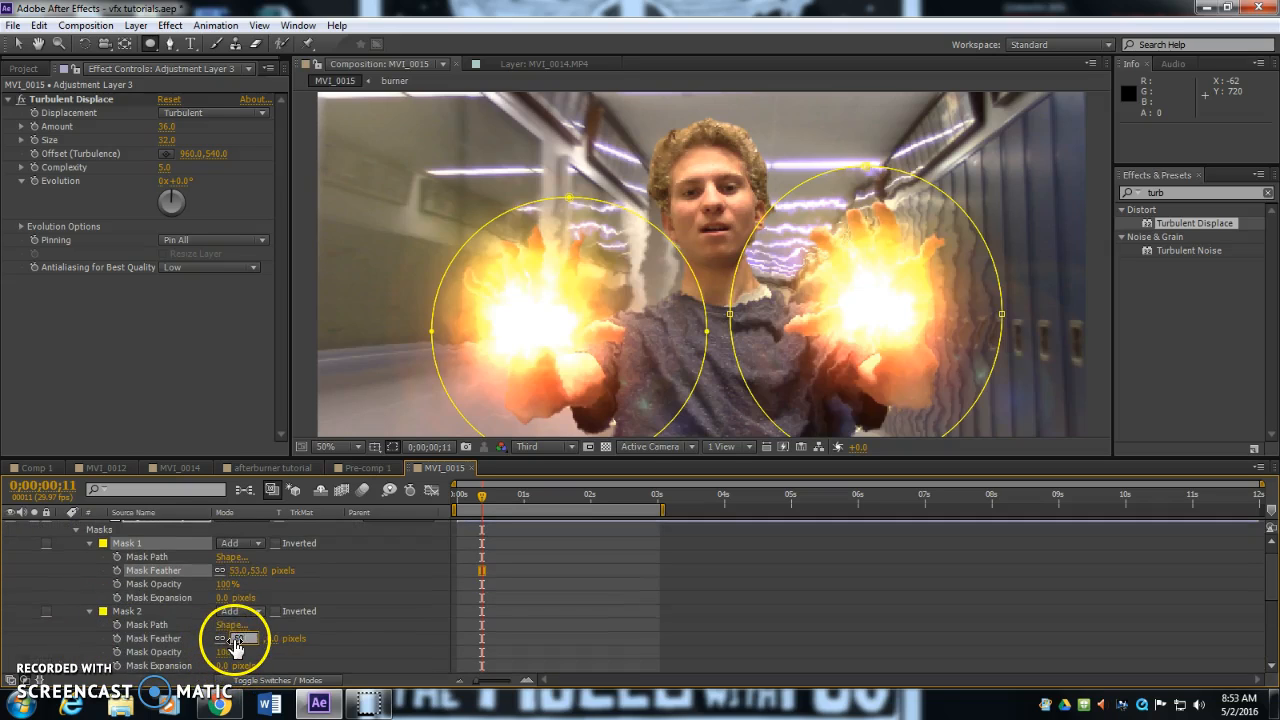
pyautogui.press('Return')
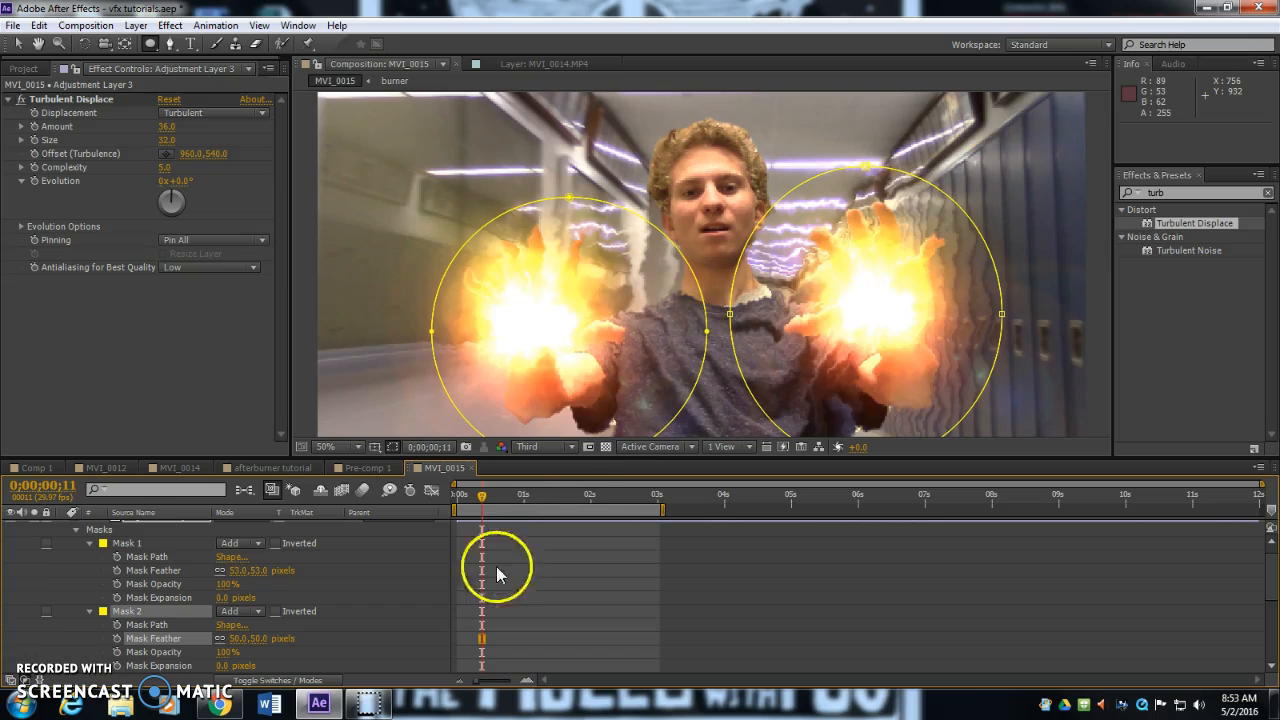
pyautogui.moveTo(493, 497); pyautogui.dragTo(457, 497)
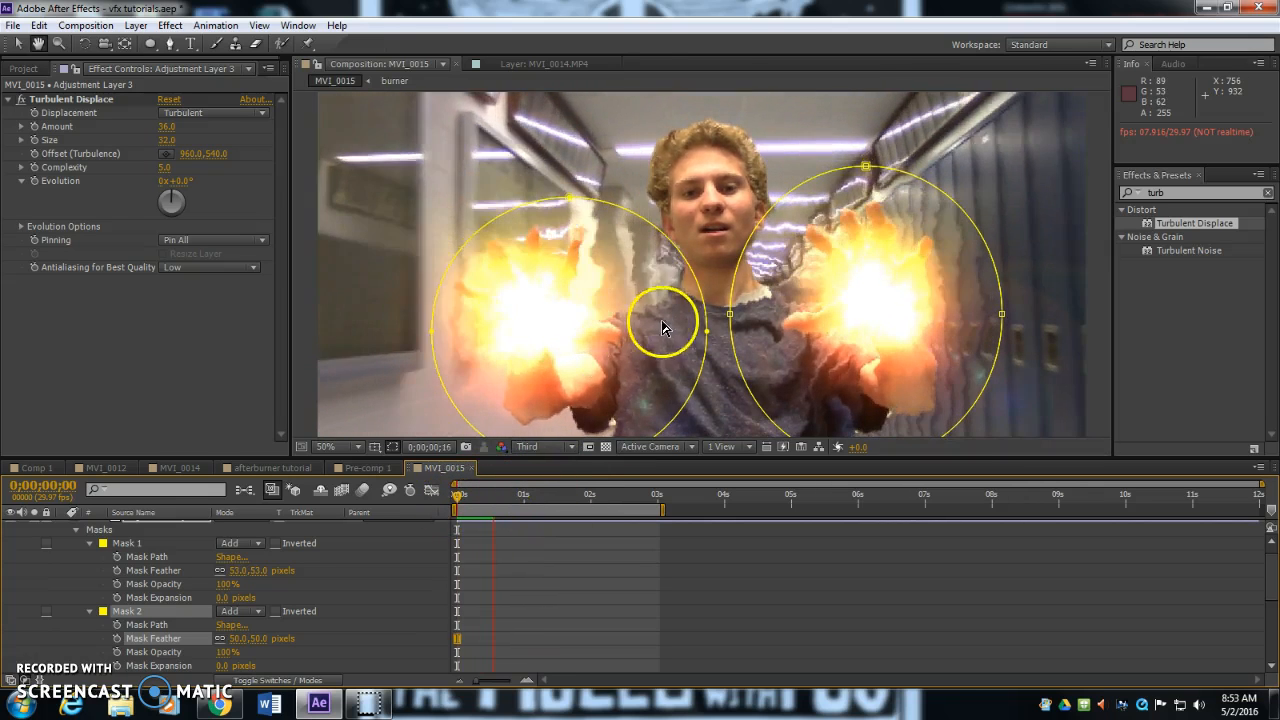
pyautogui.scroll(-2, 740, 309)
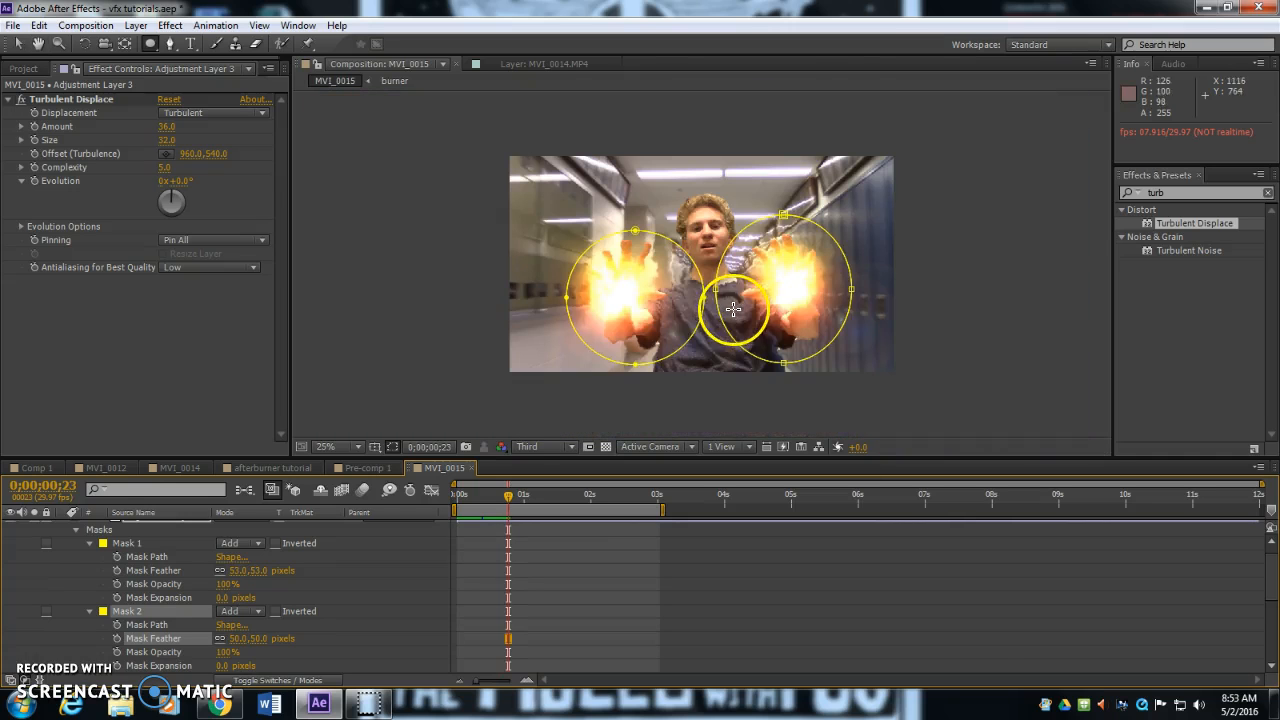
pyautogui.scroll(1, 70, 530)
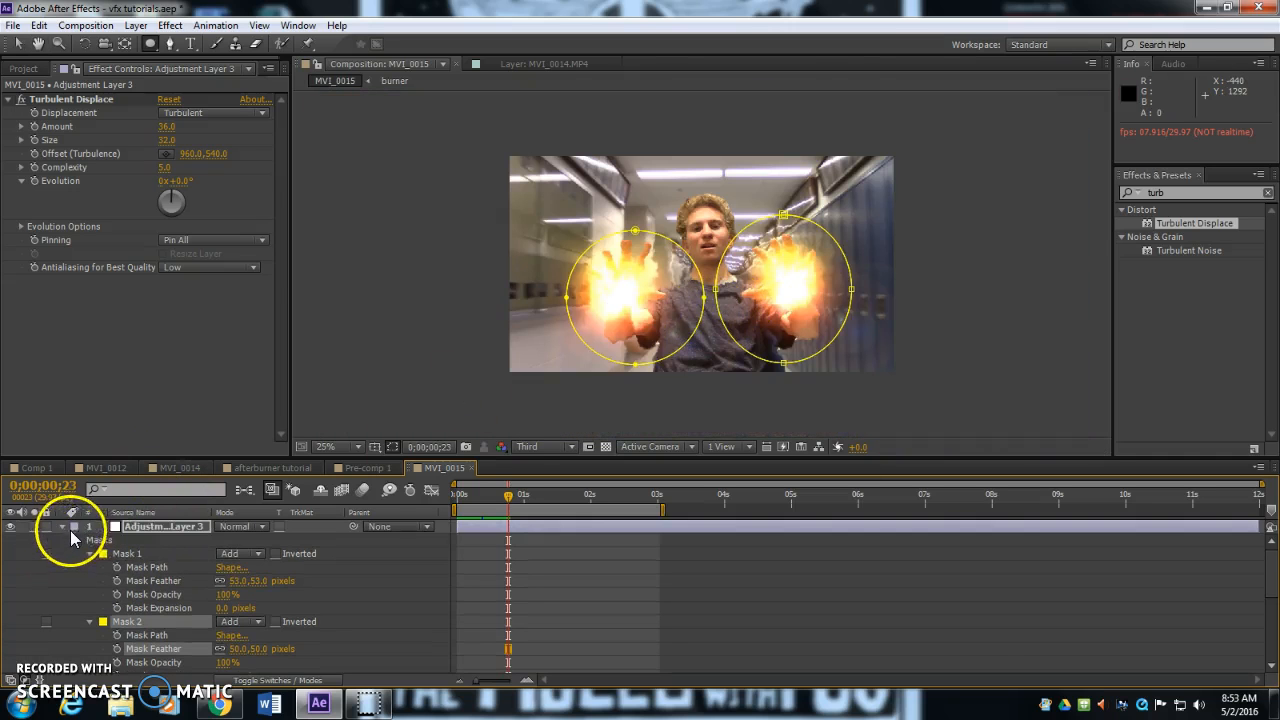
# Step: Collapse the expanded properties of all layers in the MVI_0015 timeline
pyautogui.click(62, 530)
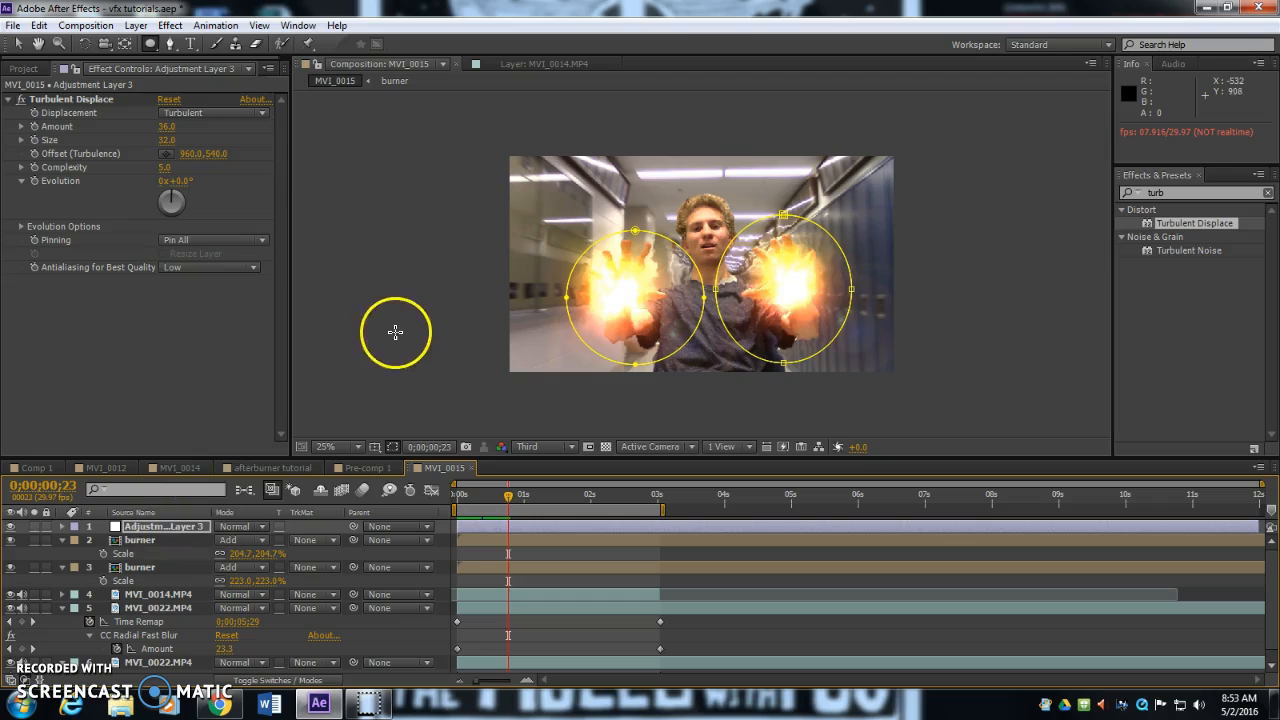
pyautogui.click(60, 538)
pyautogui.click(62, 557)
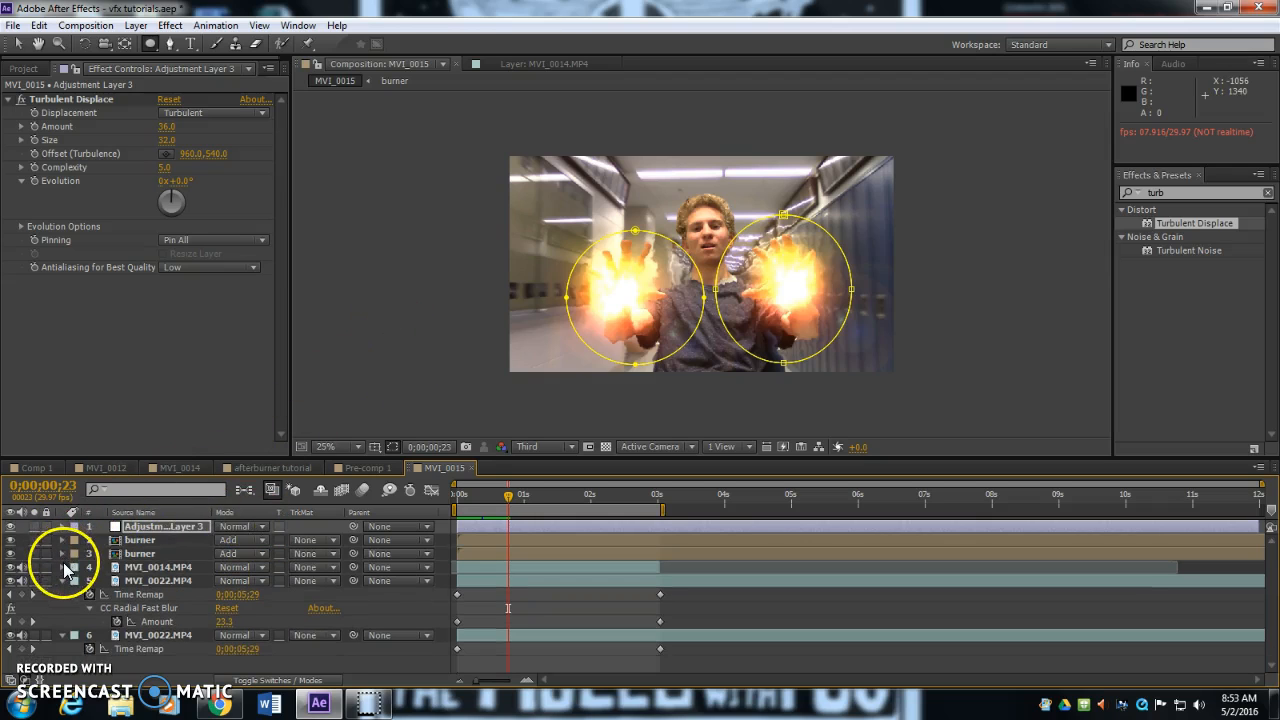
pyautogui.press('F2')
pyautogui.click(62, 581)
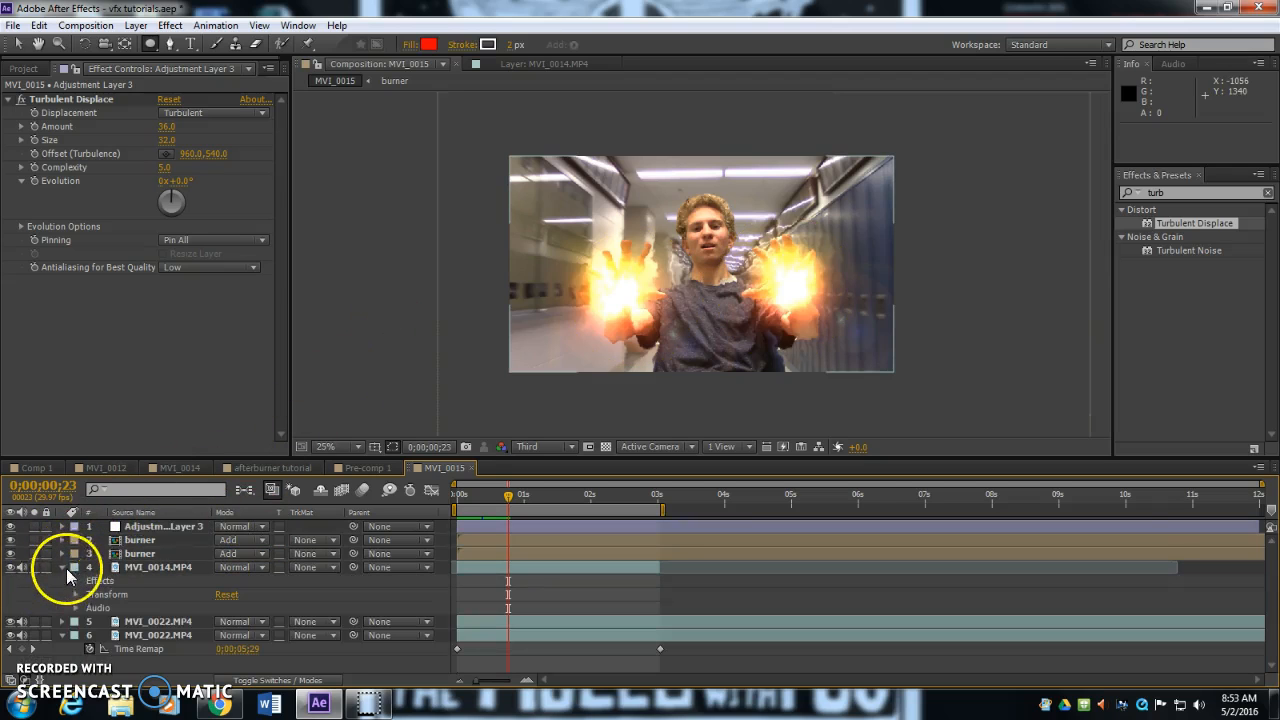
pyautogui.click(60, 600)
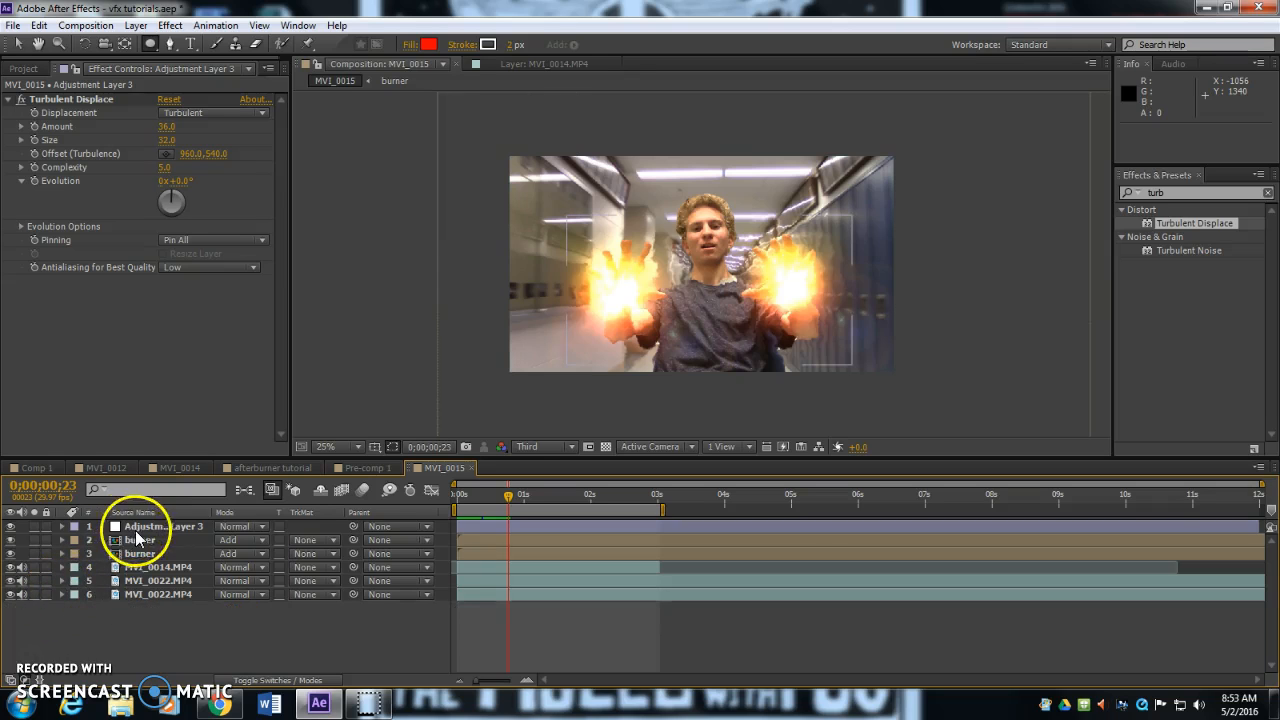
# Step: Add a null object above the adjustment layer and parent all six other layers to it
pyautogui.click(132, 527)
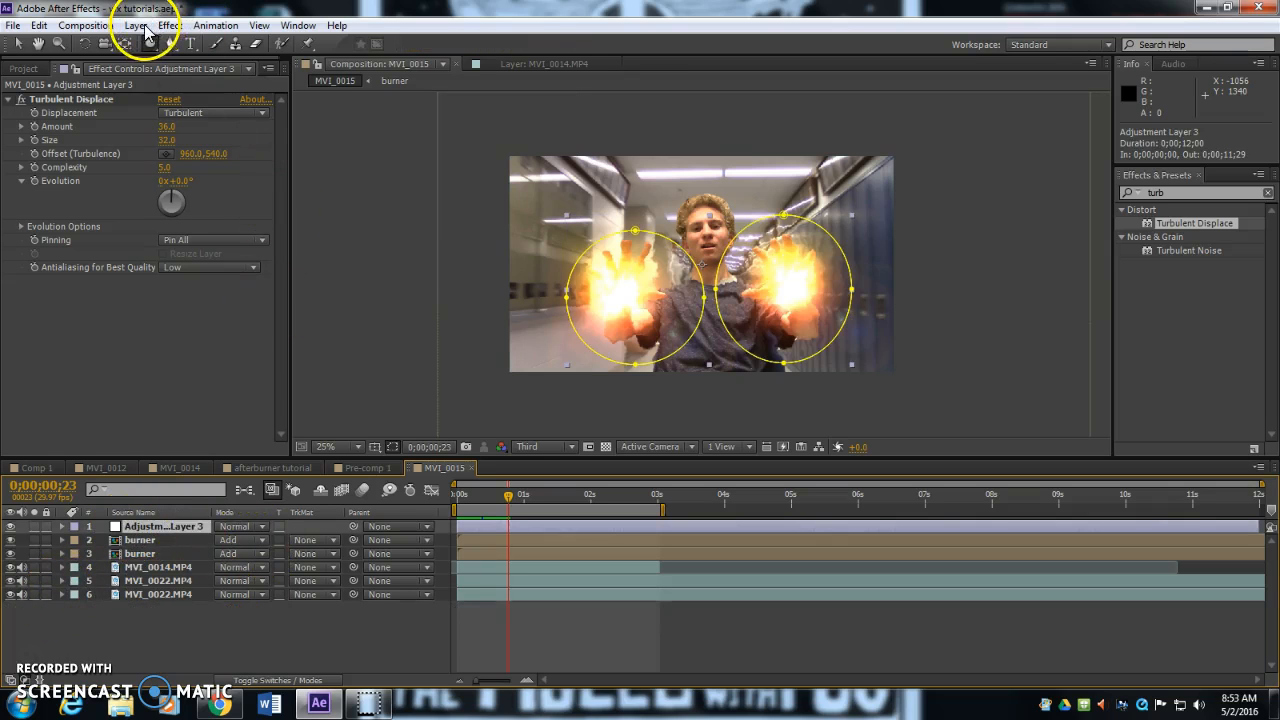
pyautogui.click(136, 25)
pyautogui.moveTo(400, 43)
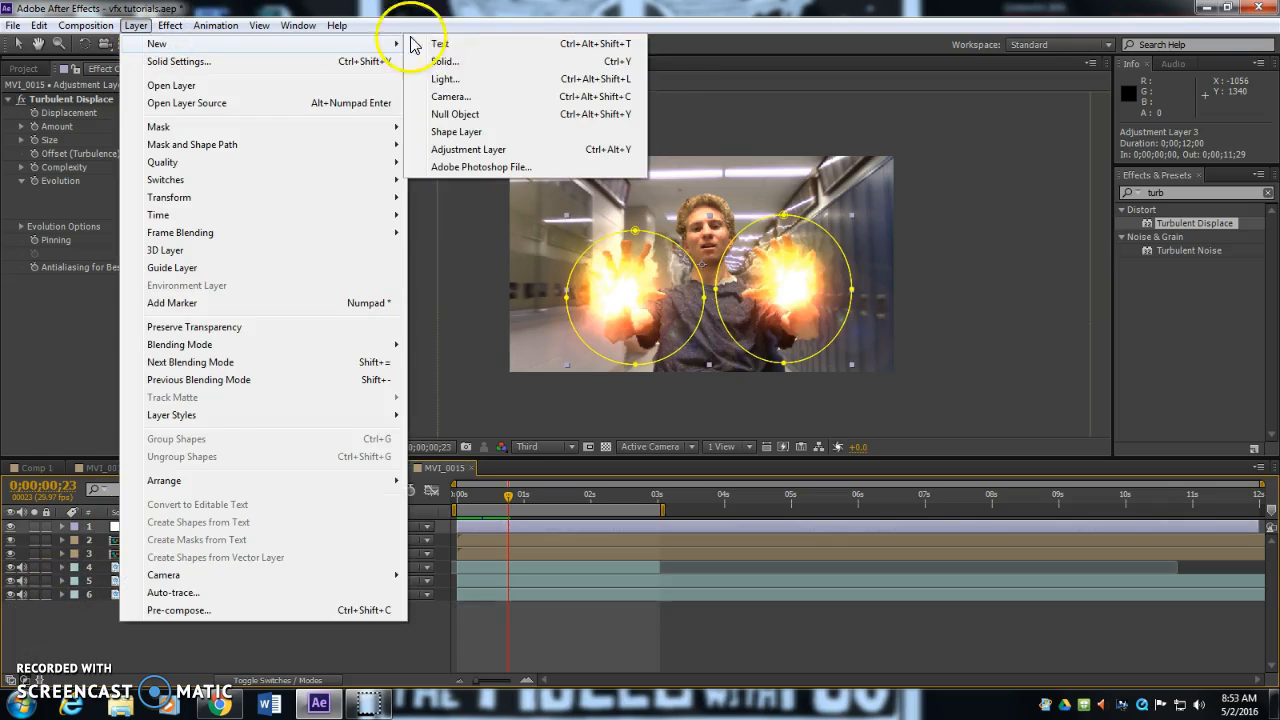
pyautogui.click(455, 114)
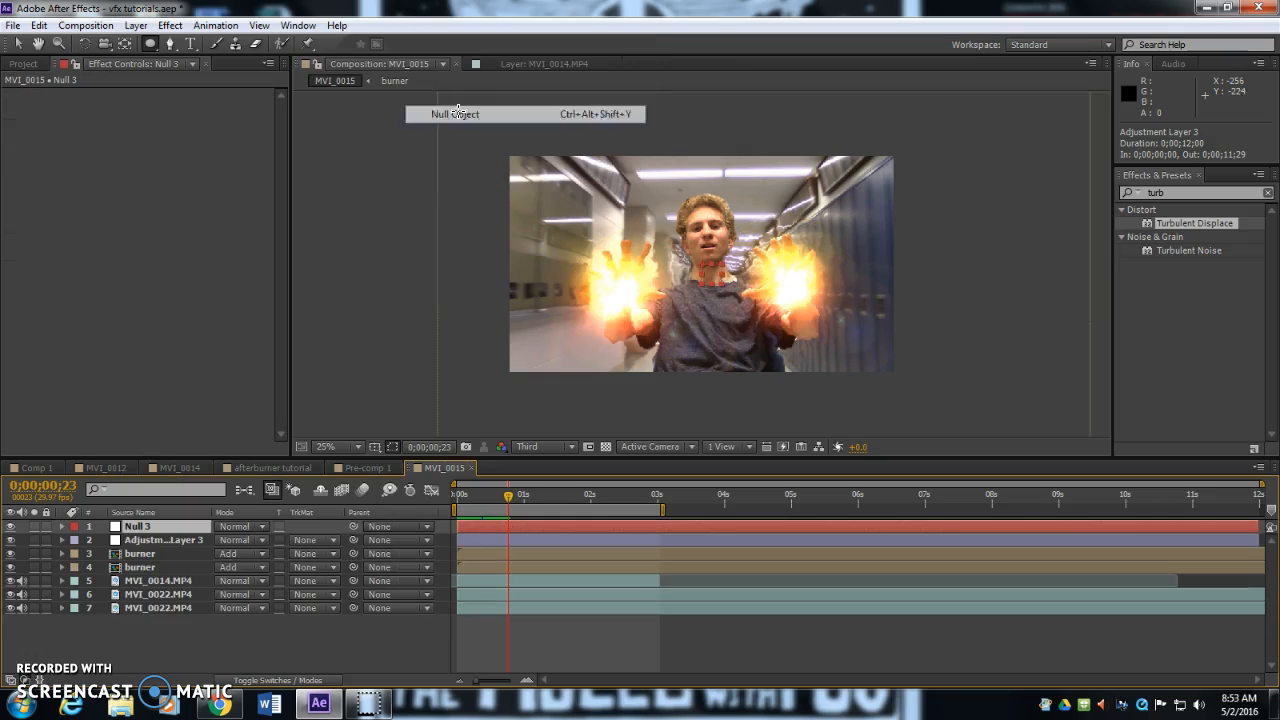
pyautogui.click(148, 612)
pyautogui.keyDown('shift'); pyautogui.click(157, 540); pyautogui.keyUp('shift')
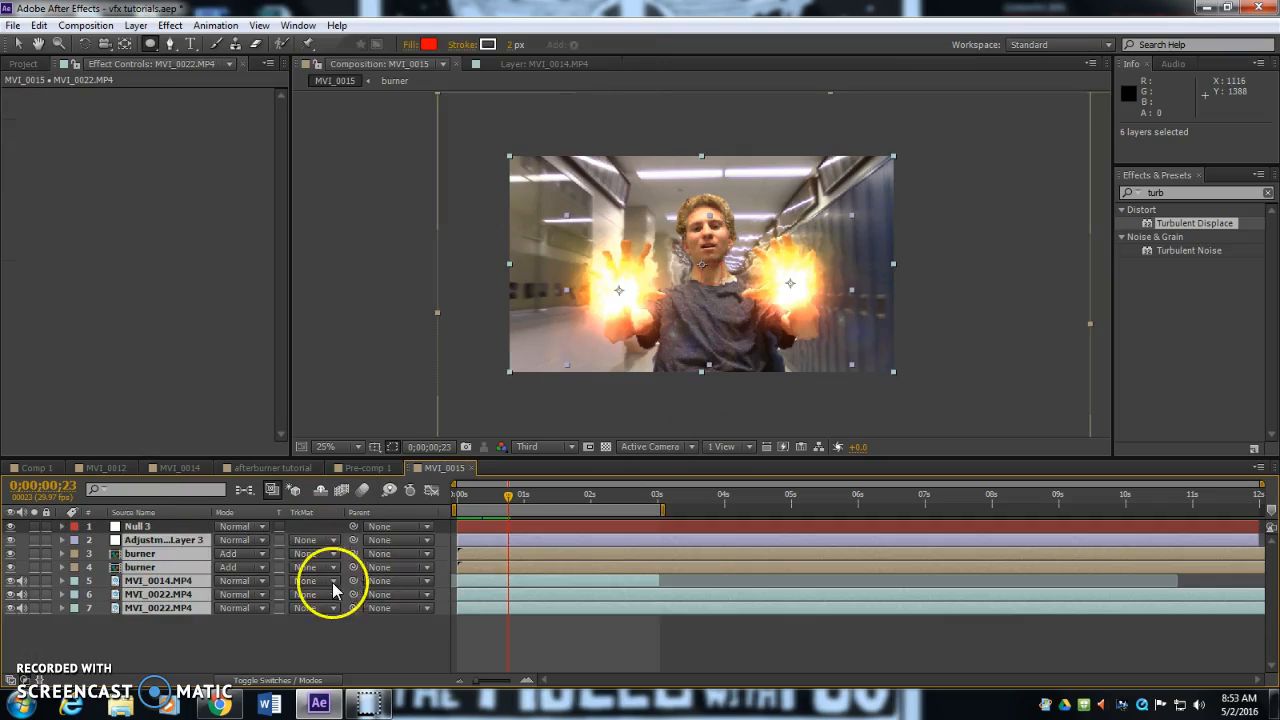
pyautogui.moveTo(352, 581); pyautogui.dragTo(138, 535)
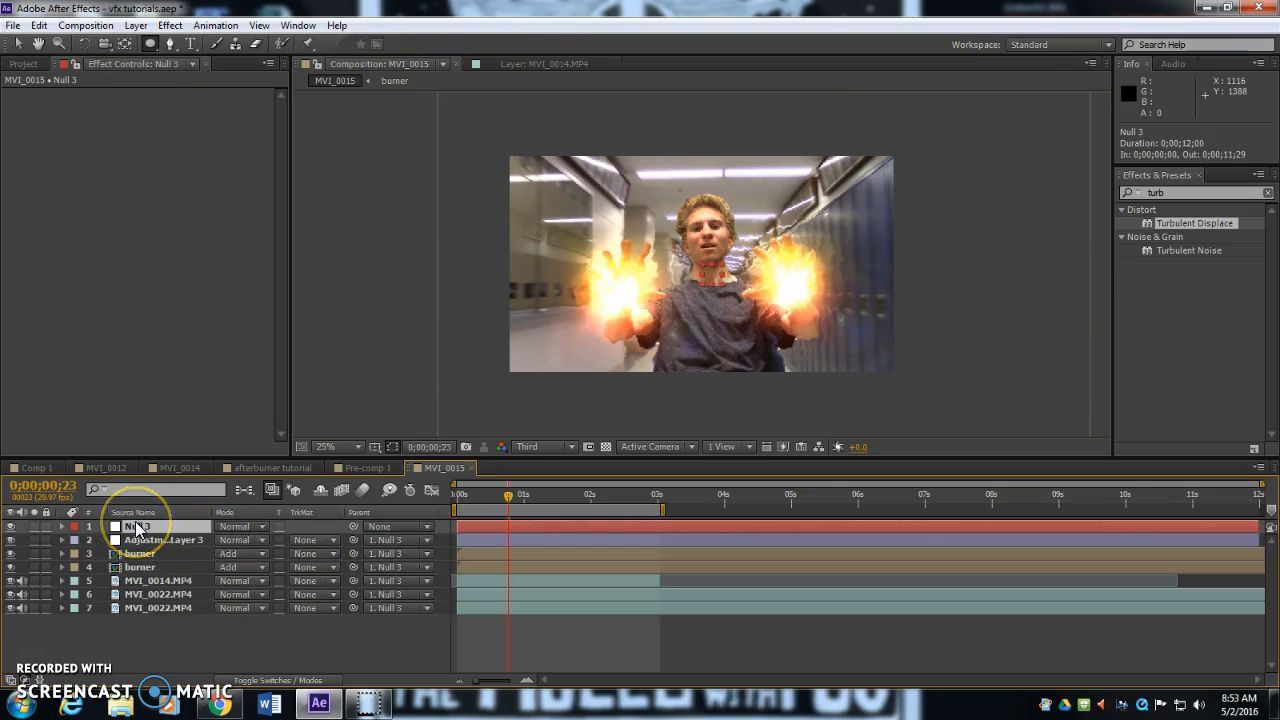
# Step: Scale the null object to 110%
pyautogui.press('s')
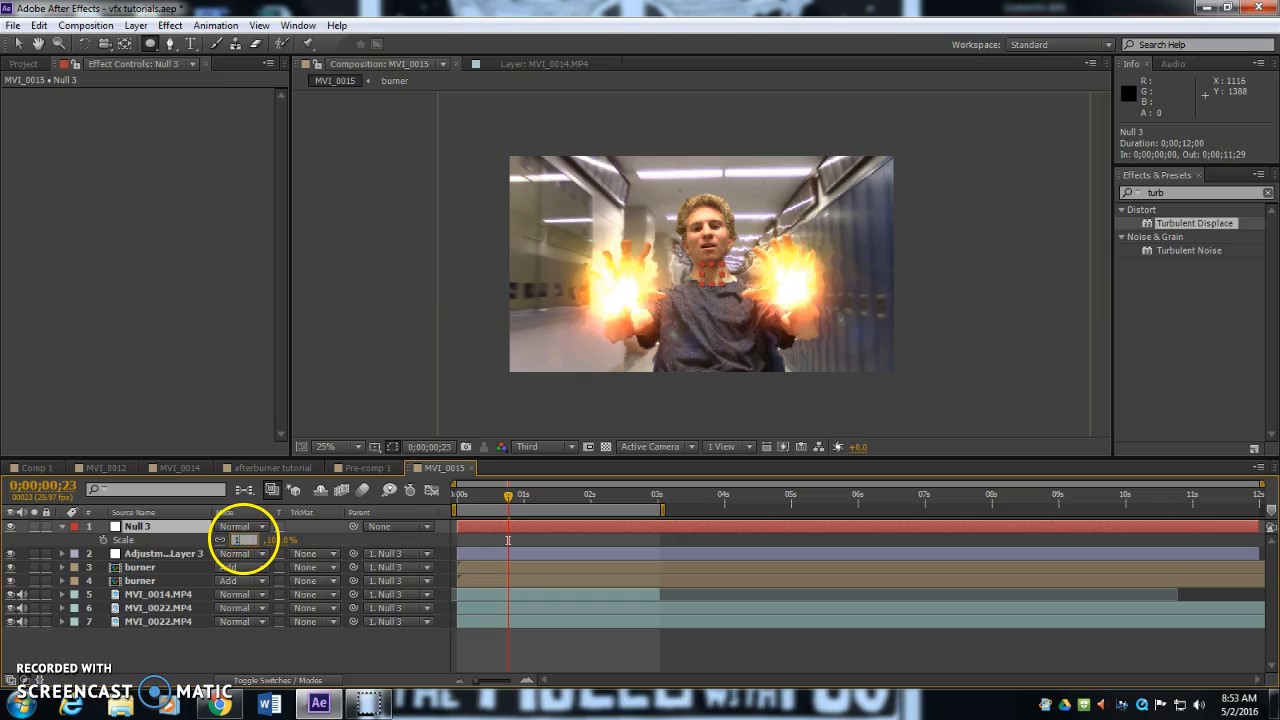
pyautogui.write('110')
pyautogui.press('Return')
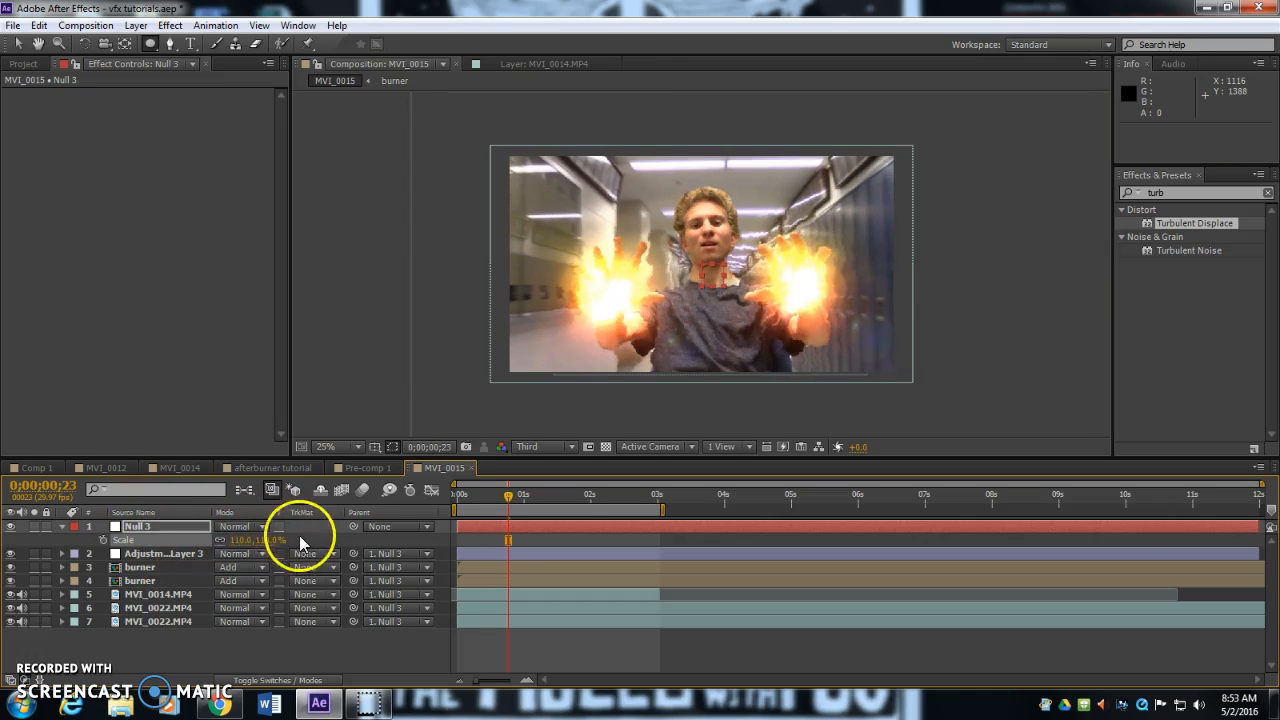
# Step: Add the expression wiggle(10,.25) to the null object's Position and preview the shake from the composition's start
pyautogui.click(137, 540)
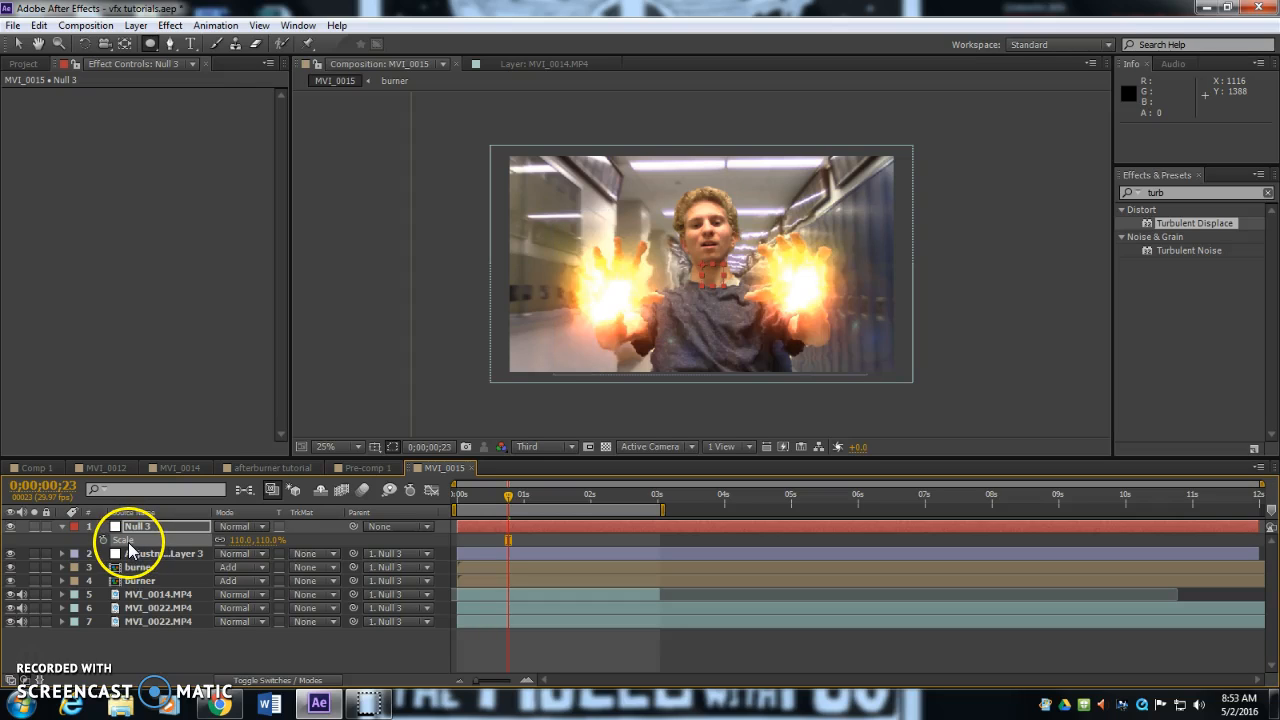
pyautogui.press('p')
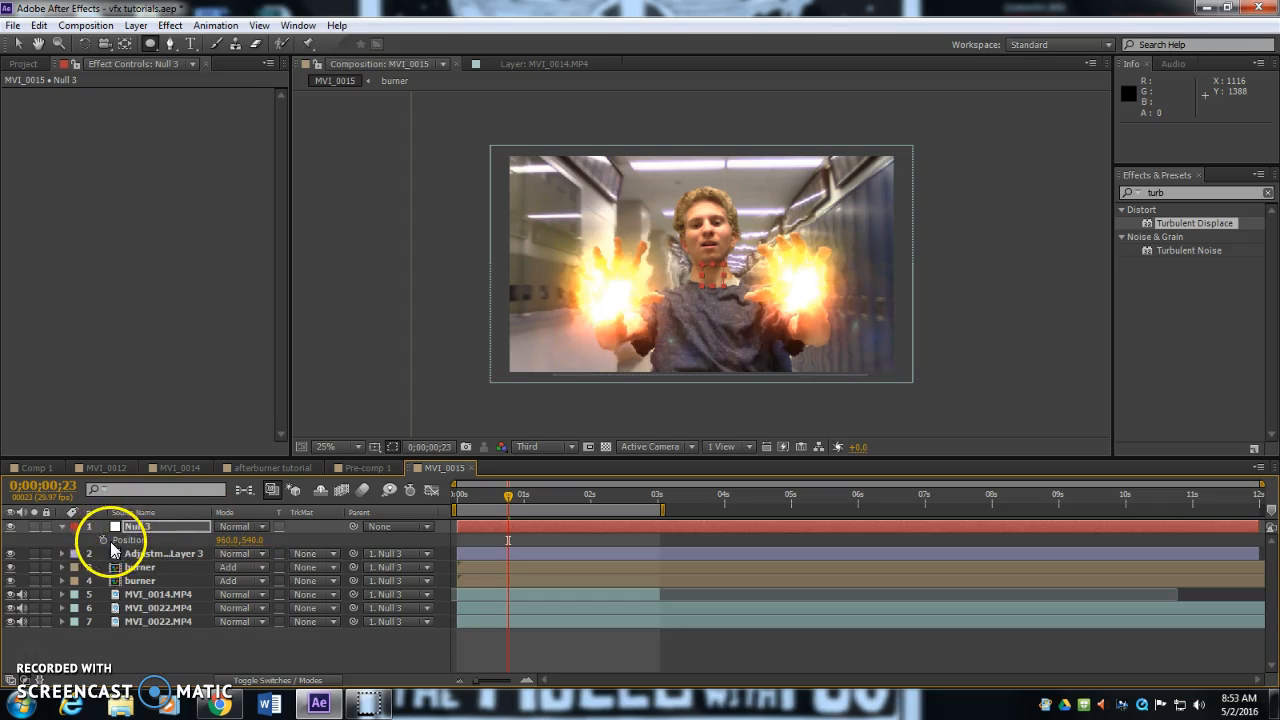
pyautogui.keyDown('alt'); pyautogui.click(103, 540); pyautogui.keyUp('alt')
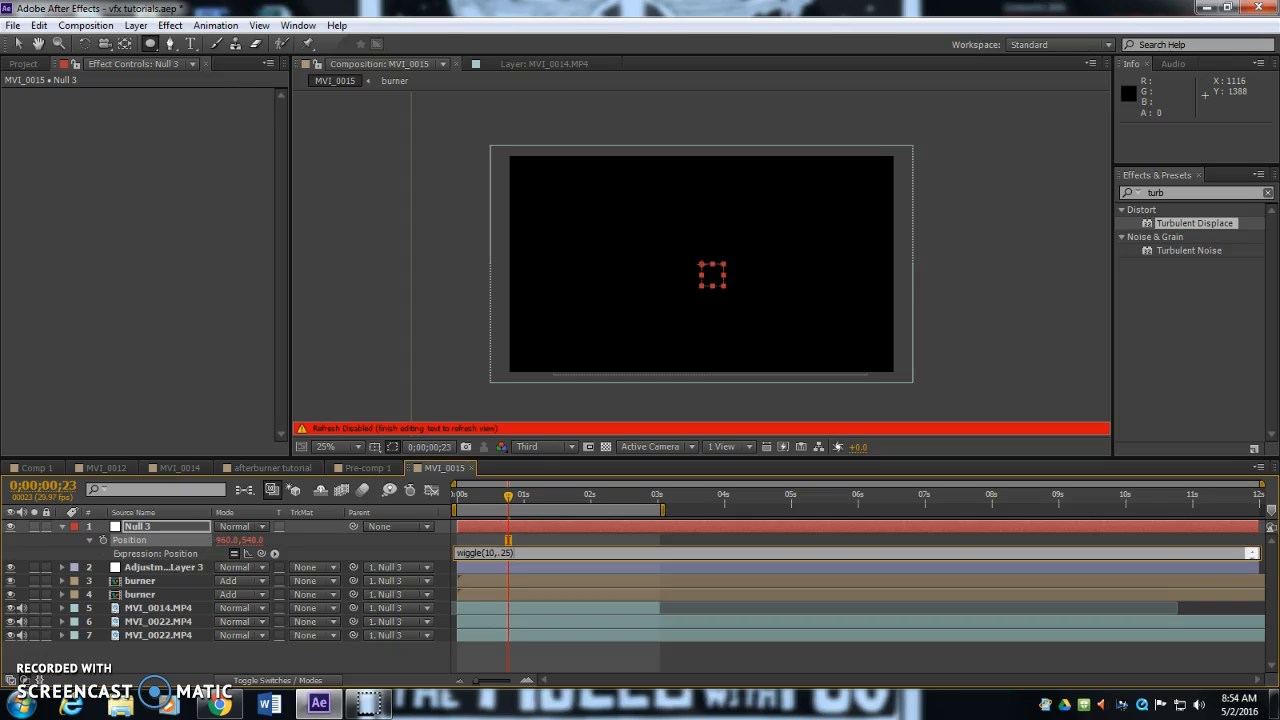
pyautogui.click(492, 503)
pyautogui.moveTo(497, 502); pyautogui.dragTo(449, 500)
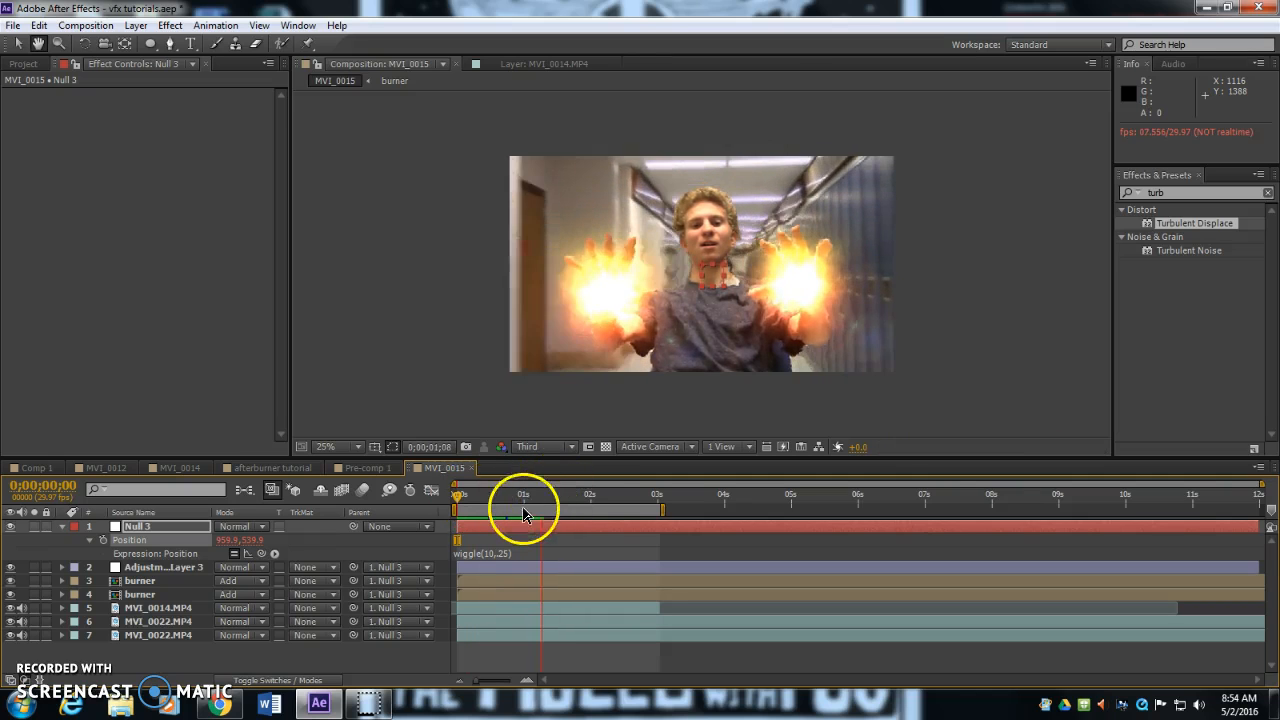
# Step: Preview the camera shake and change the null object's Position expression to wiggle(10,10)
pyautogui.press('KP_0')
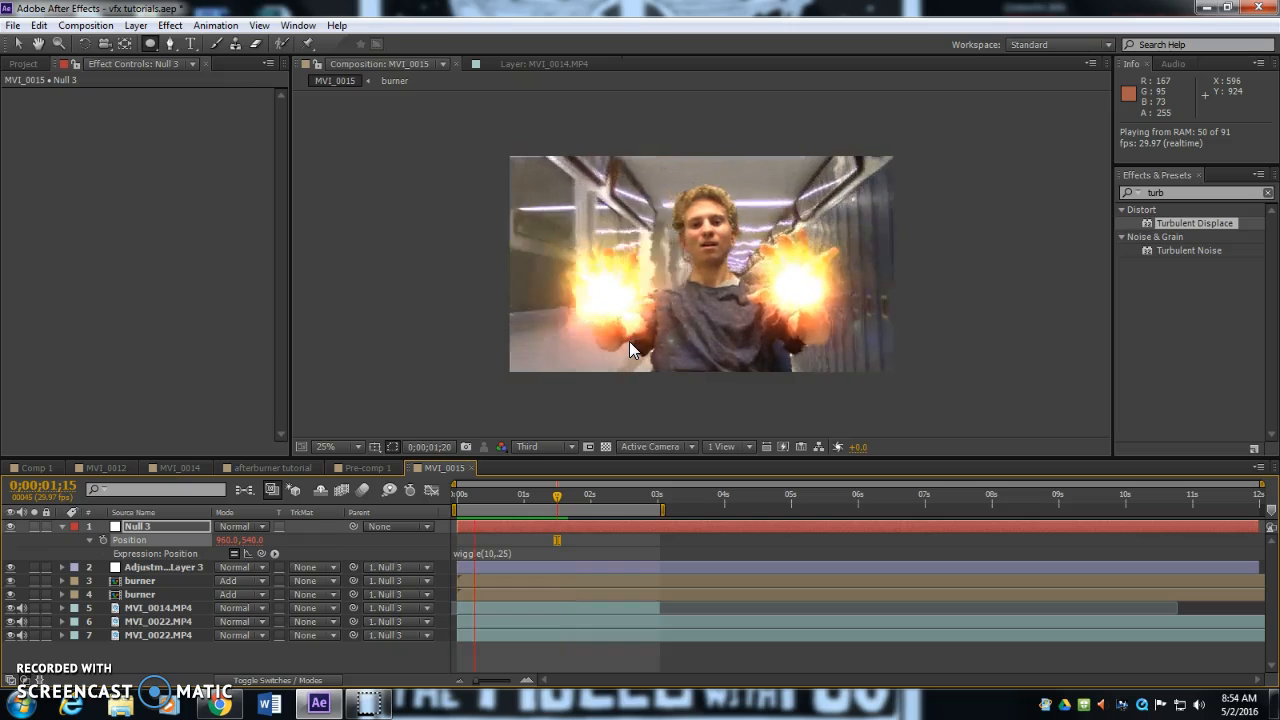
pyautogui.click(622, 366)
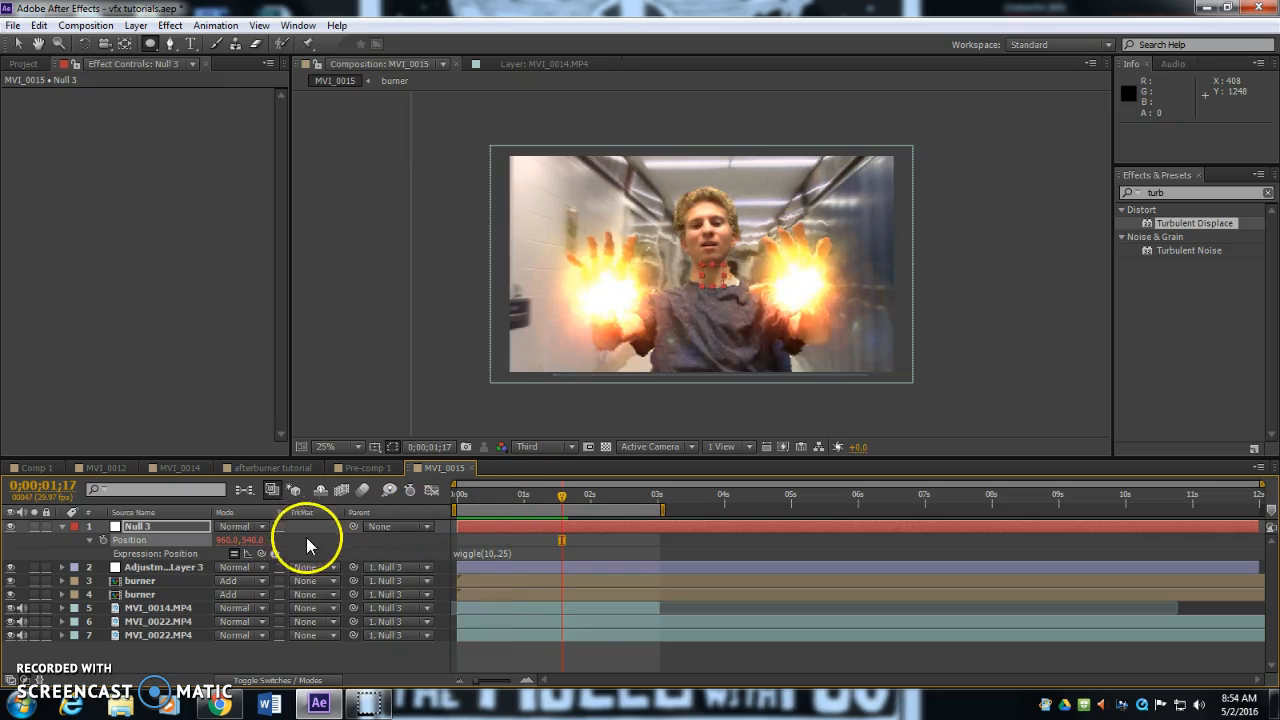
pyautogui.click(498, 553)
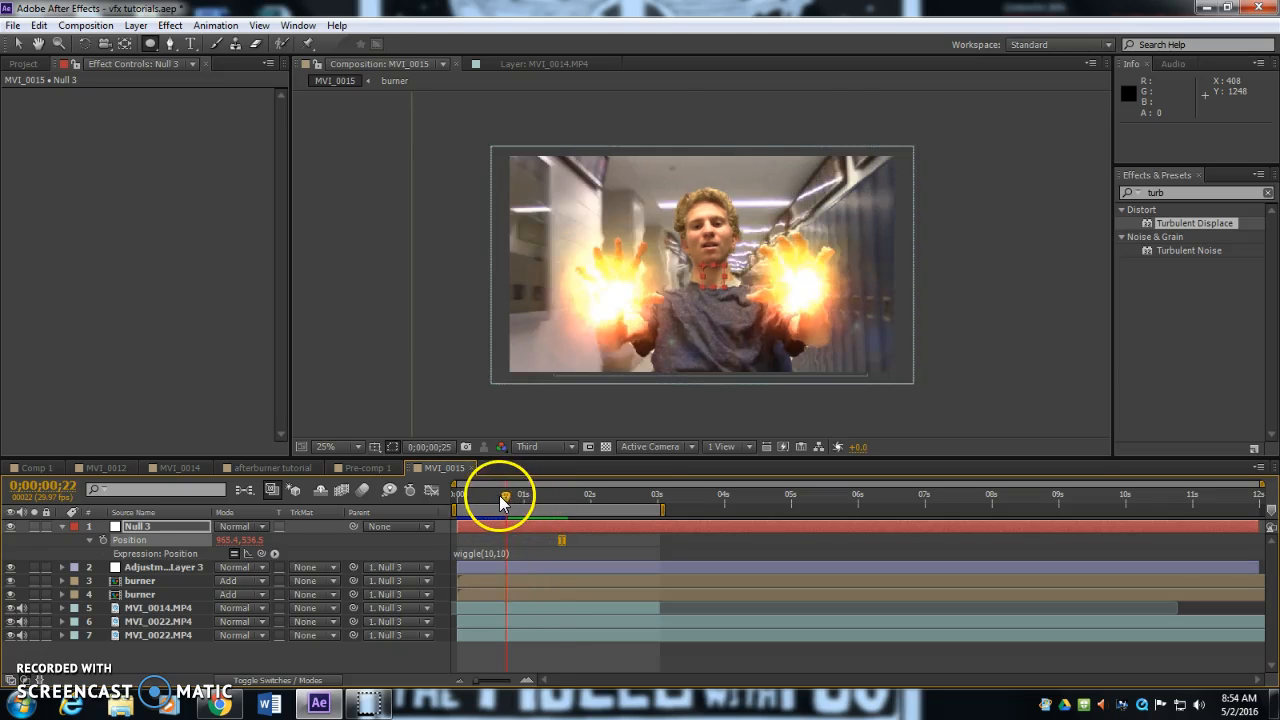
pyautogui.click(524, 496)
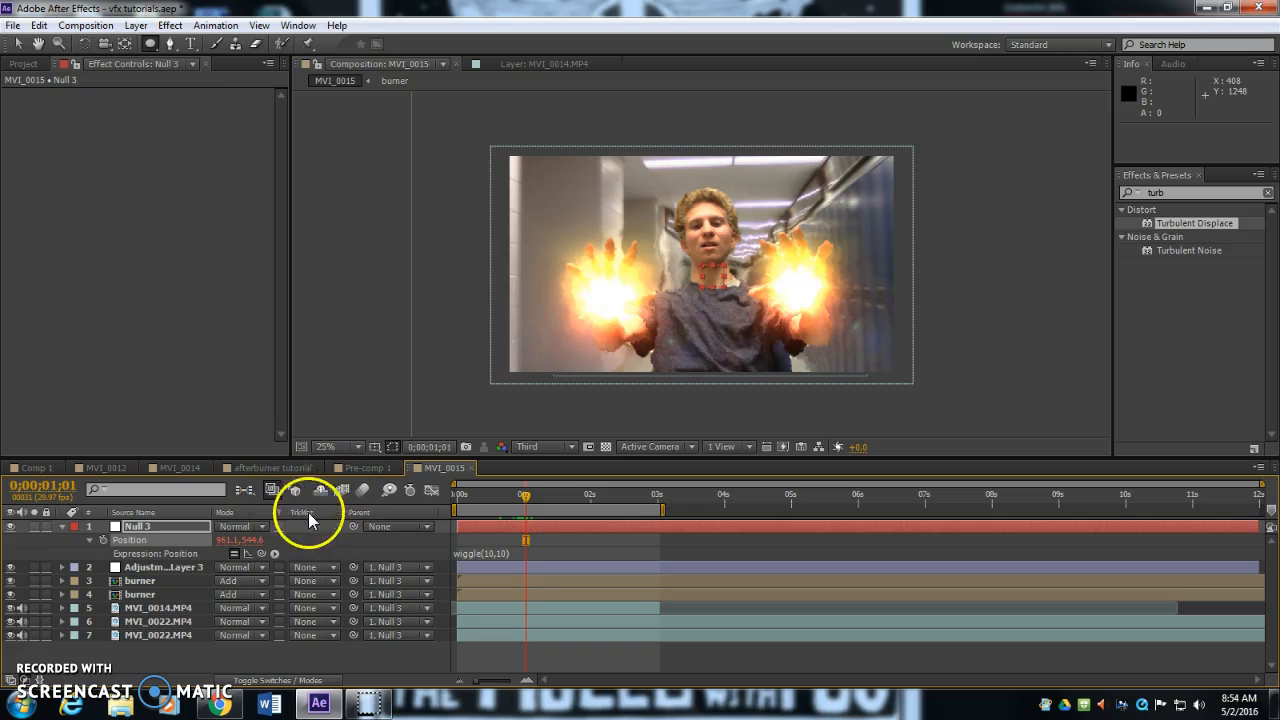
# Step: Enable motion blur for the composition and on all seven layers, including the null object
pyautogui.click(274, 681)
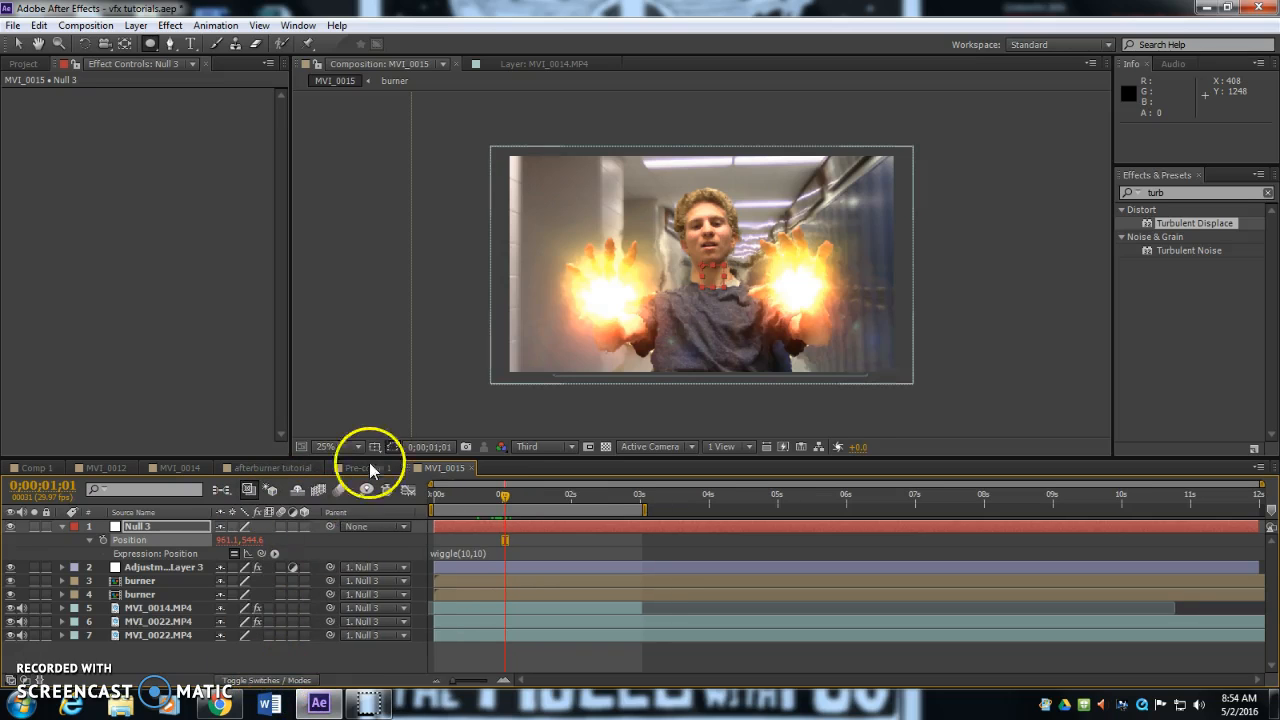
pyautogui.click(281, 526)
pyautogui.click(280, 567)
pyautogui.click(280, 581)
pyautogui.click(280, 596)
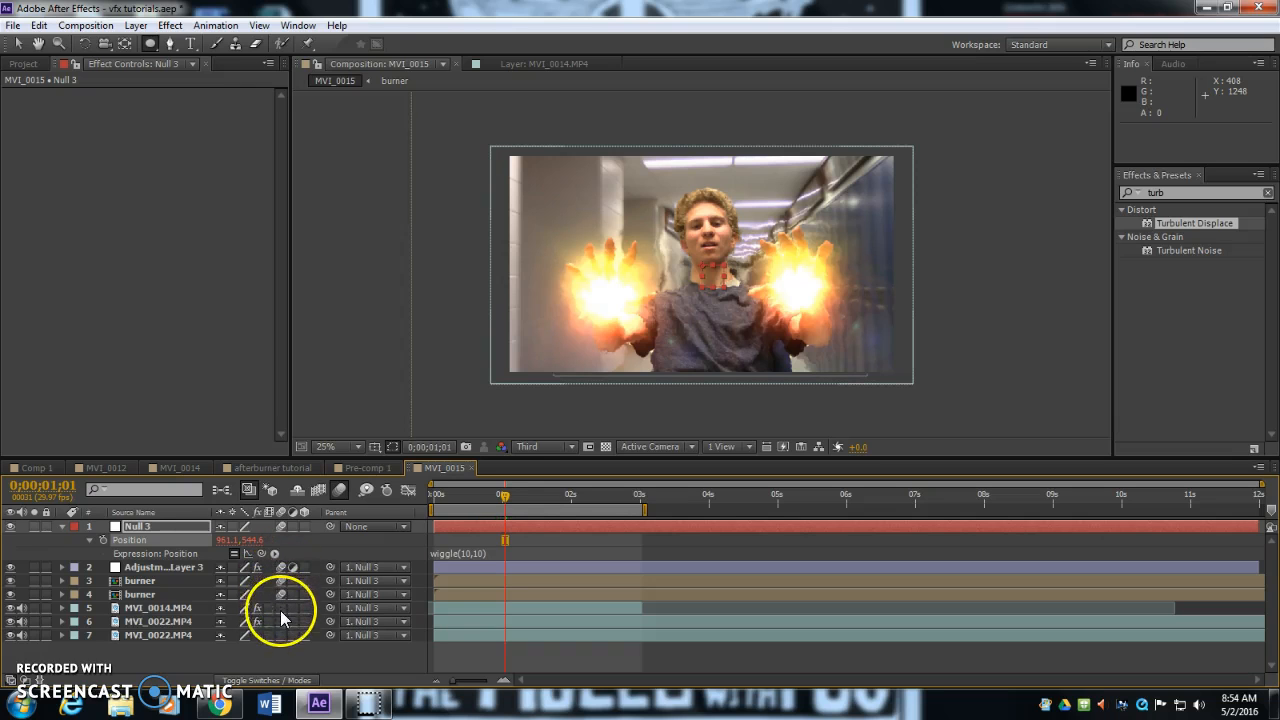
pyautogui.click(282, 634)
pyautogui.moveTo(494, 505); pyautogui.dragTo(462, 512)
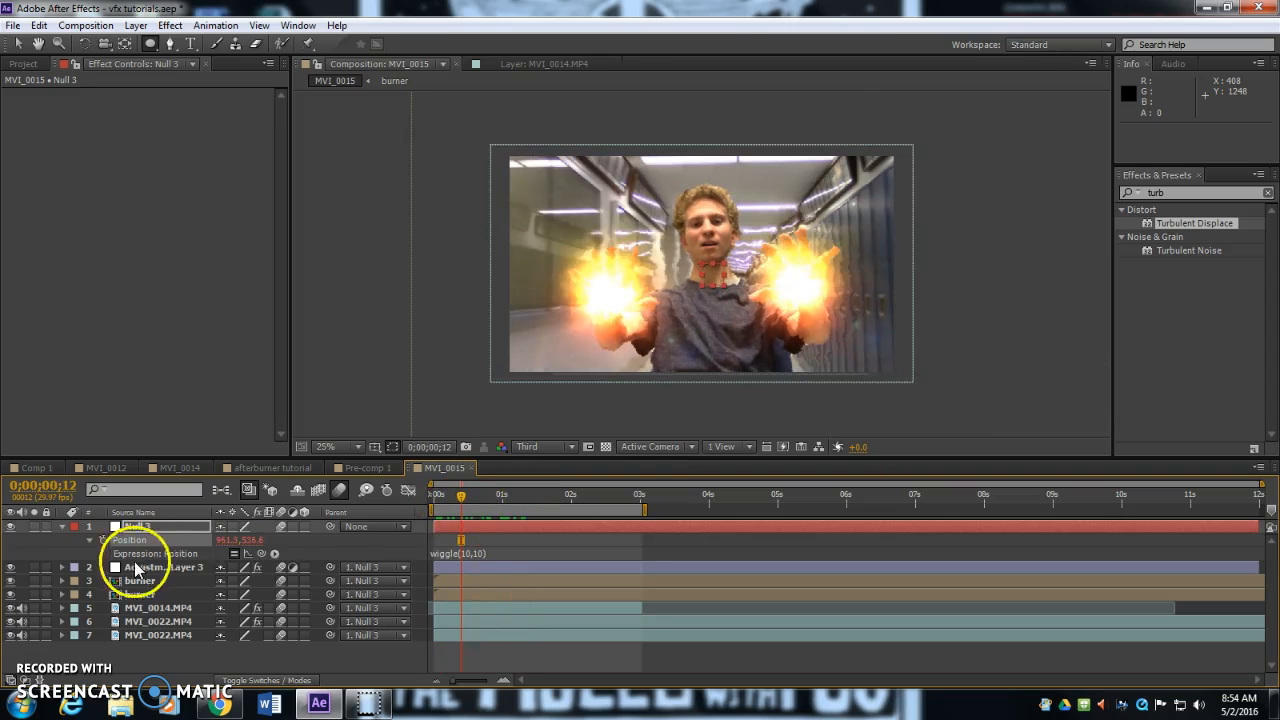
# Step: Duplicate the rotoscoped MVI_0014.MP4 layer
pyautogui.click(158, 607)
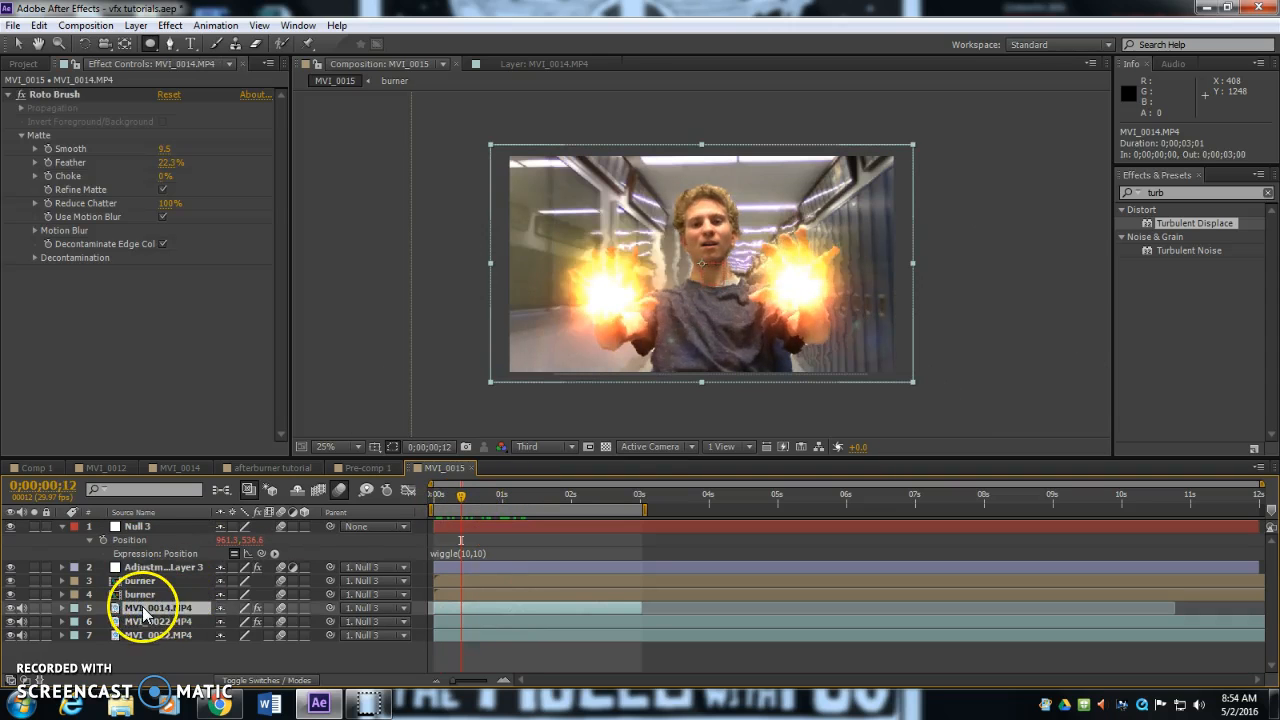
pyautogui.click(140, 622)
pyautogui.click(160, 608)
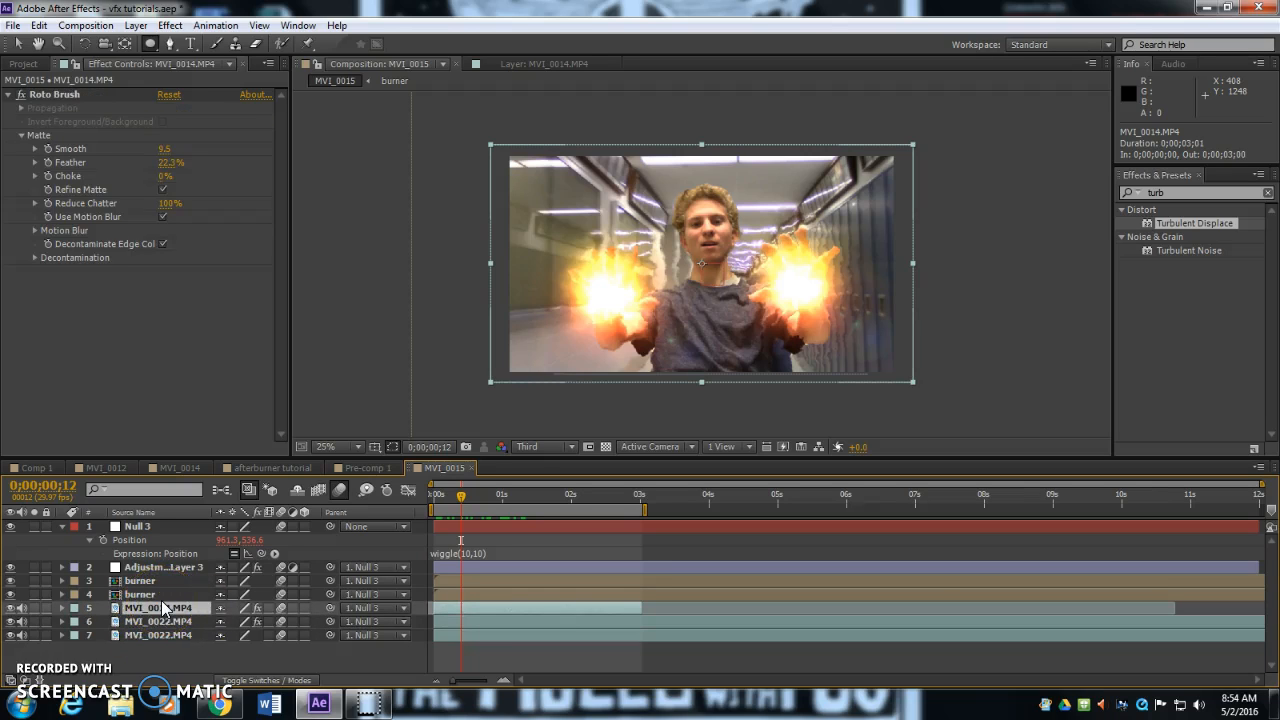
pyautogui.hotkey('ctrl', 'd')
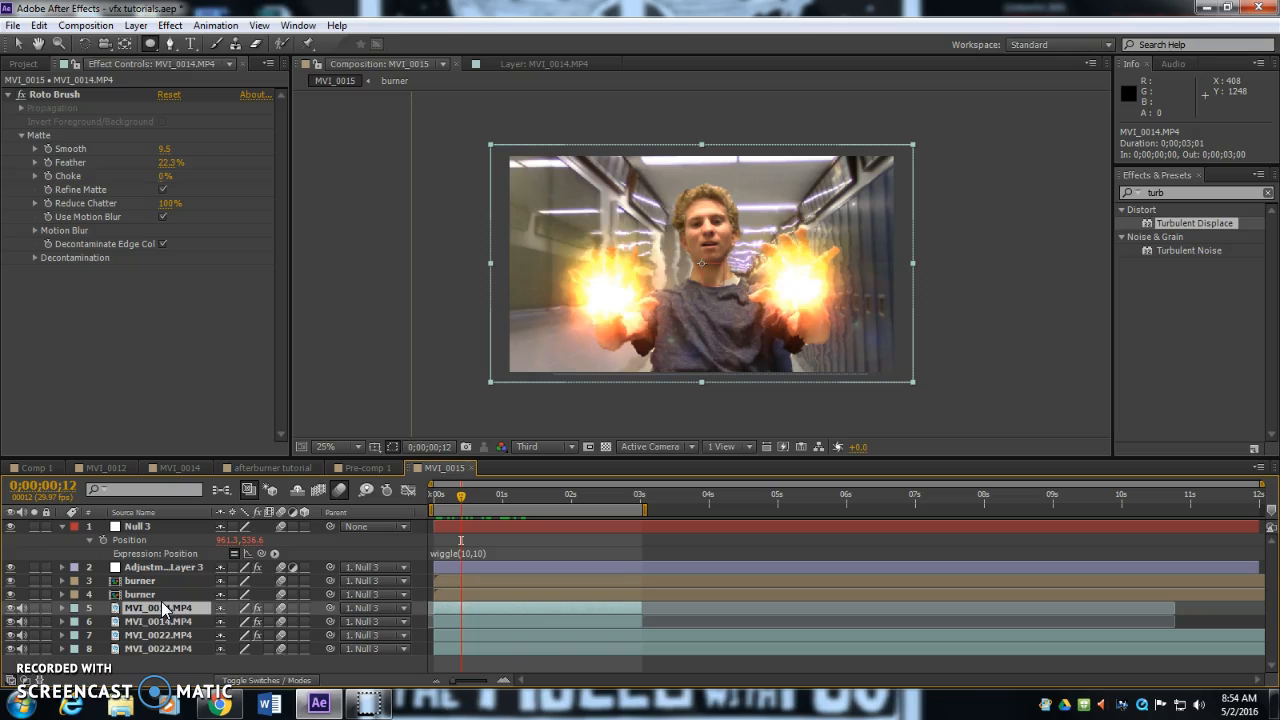
# Step: Apply CC Radial Fast Blur to the lower MVI_0014.MP4 copy and set its Amount to 95
pyautogui.click(160, 621)
pyautogui.click(1097, 190)
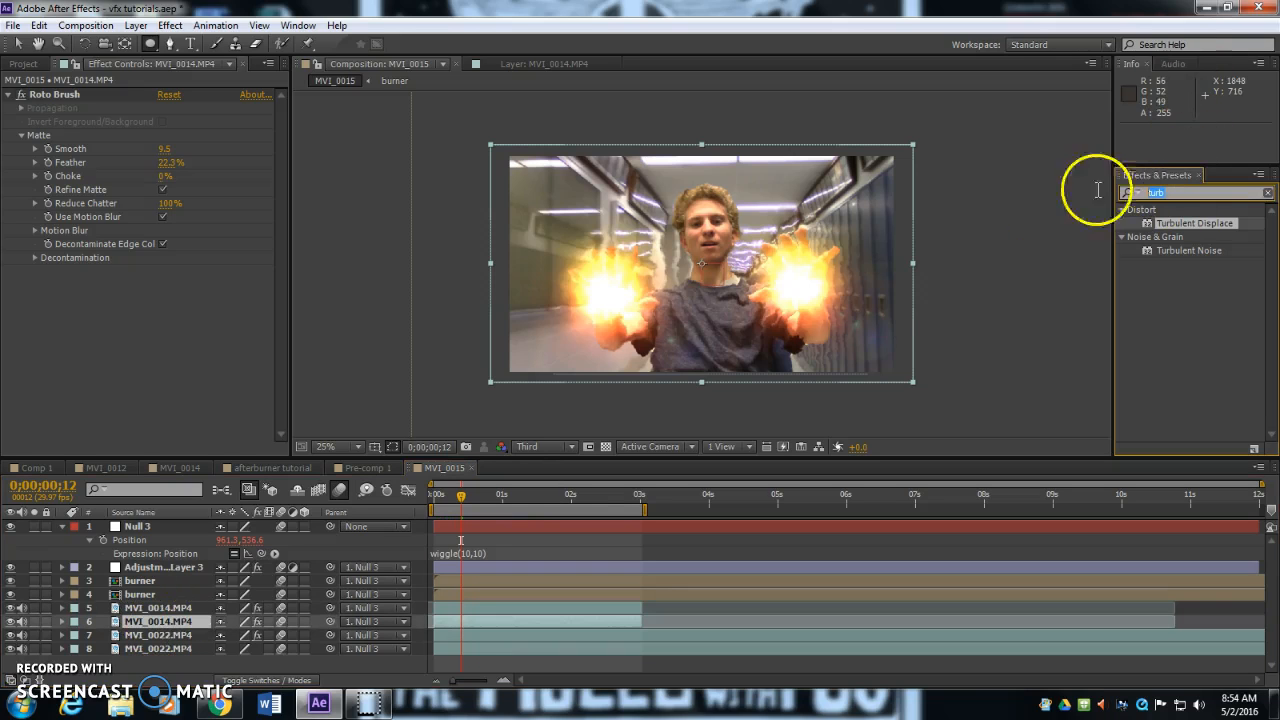
pyautogui.write('radi')
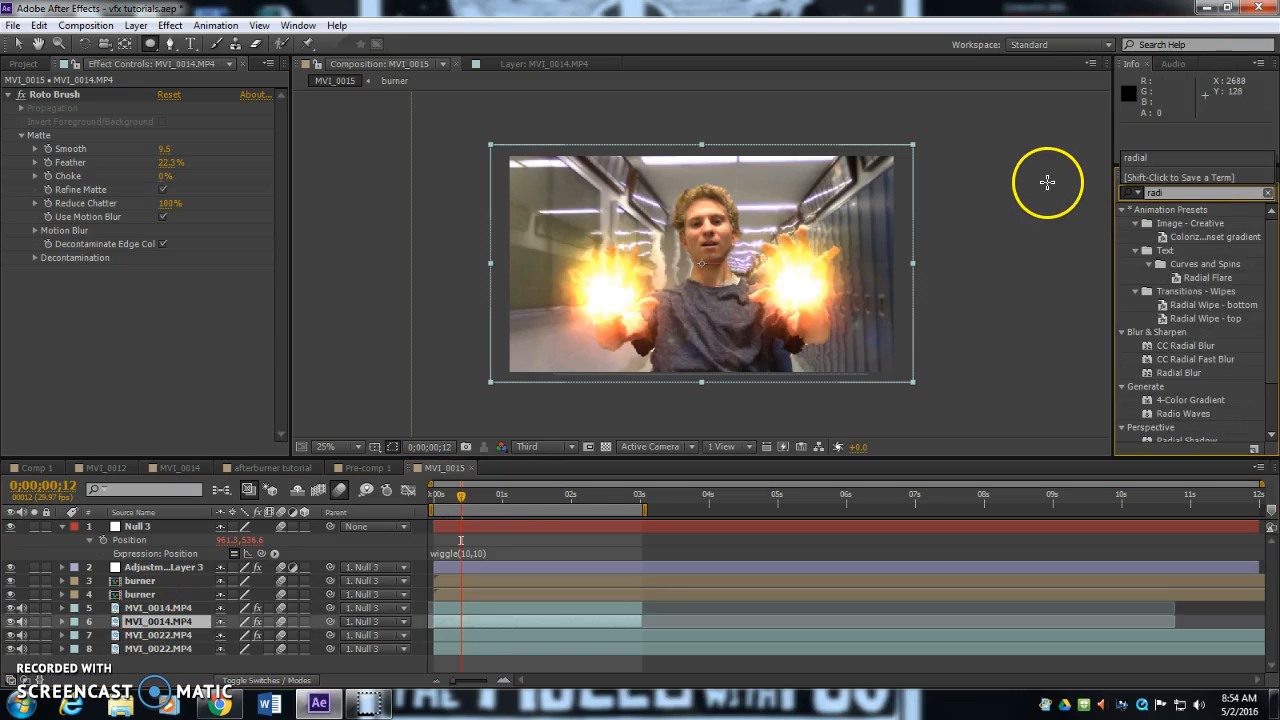
pyautogui.press('BackSpace')
pyautogui.press('BackSpace')
pyautogui.press('BackSpace')
pyautogui.press('BackSpace')
pyautogui.write('fast')
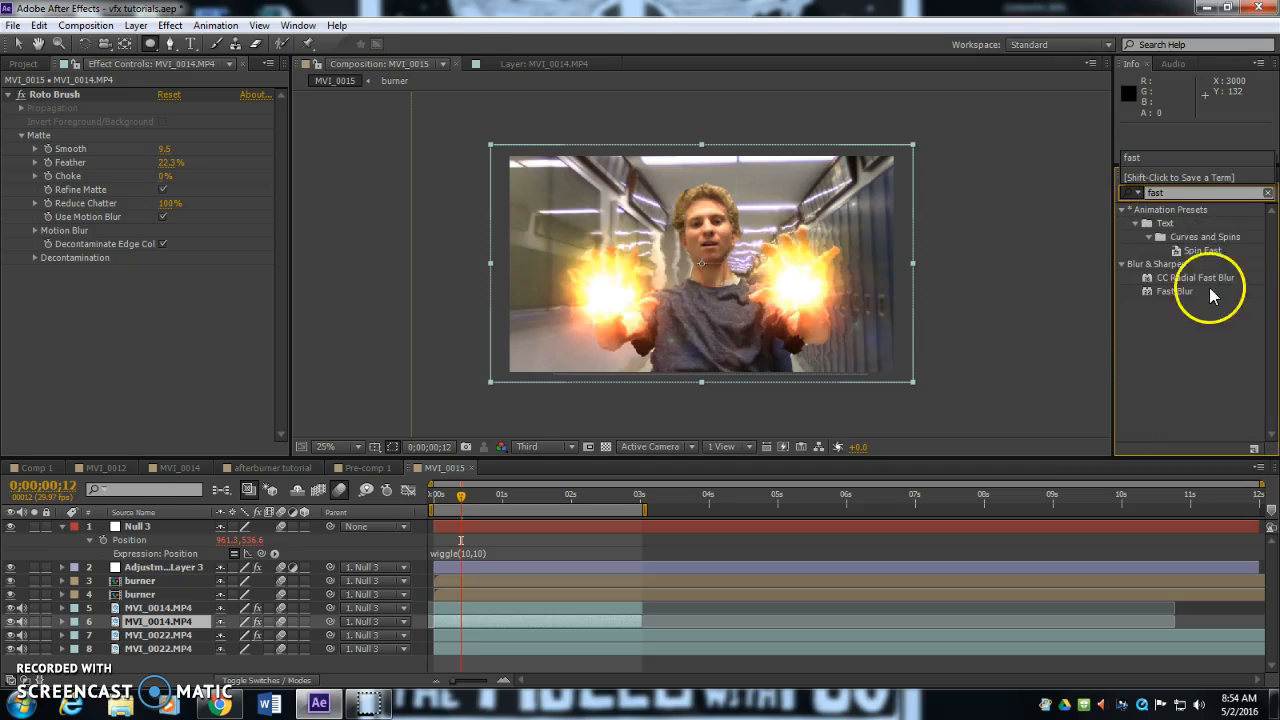
pyautogui.moveTo(1210, 287); pyautogui.dragTo(150, 621)
pyautogui.moveTo(160, 299); pyautogui.dragTo(202, 297)
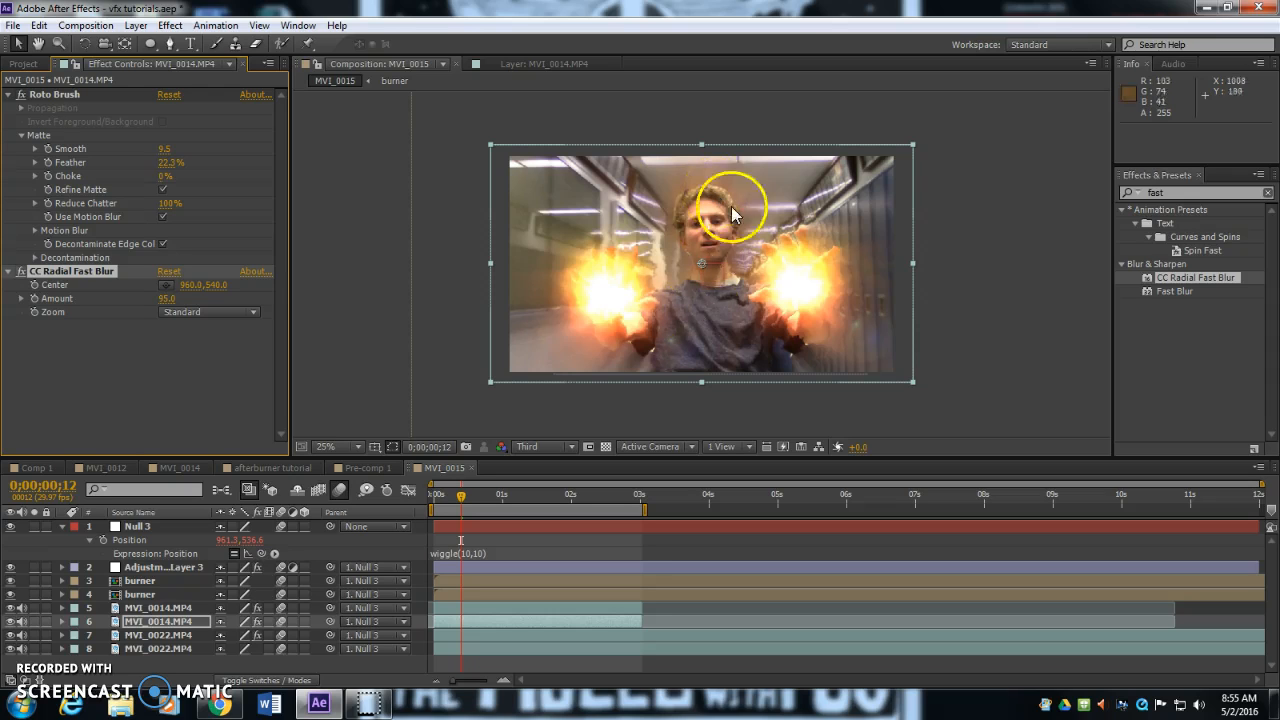
# Step: Keyframe the CC Radial Fast Blur Amount from 25.5 at the layer's start to 95 at 0;00;02;06 and scrub through the animation
pyautogui.click(35, 298)
pyautogui.press('u')
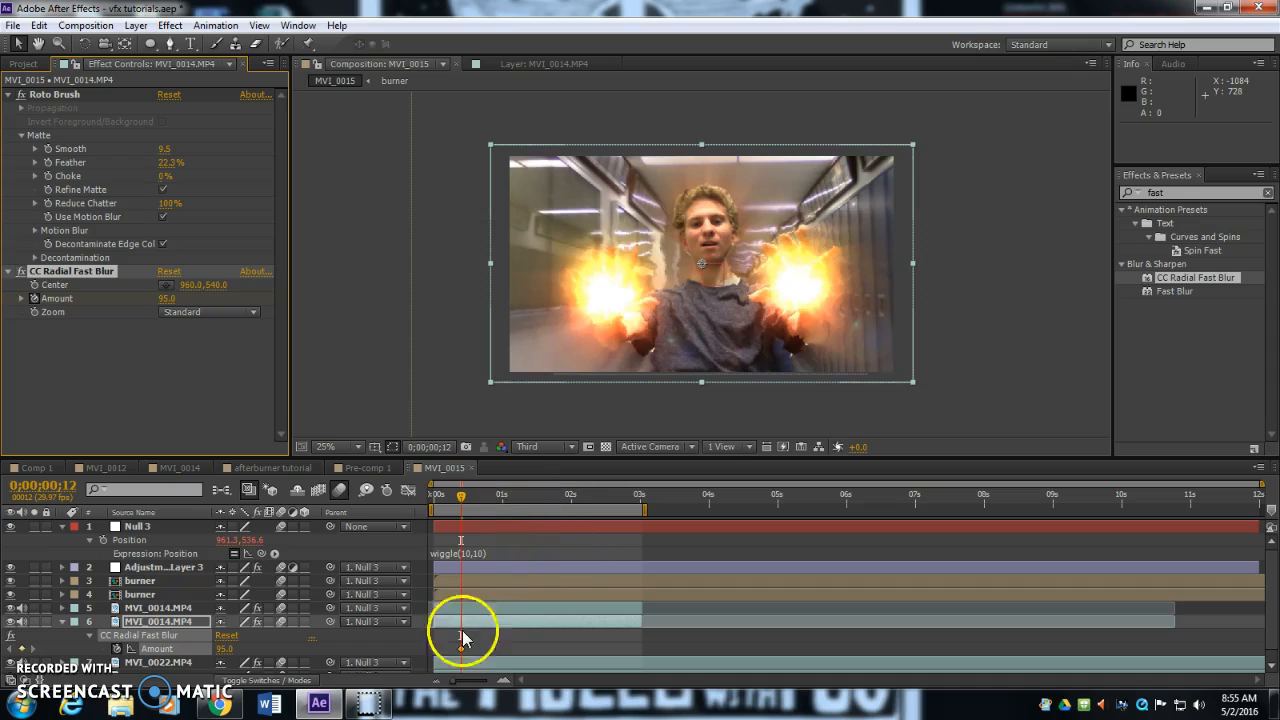
pyautogui.moveTo(612, 649); pyautogui.dragTo(612, 649)
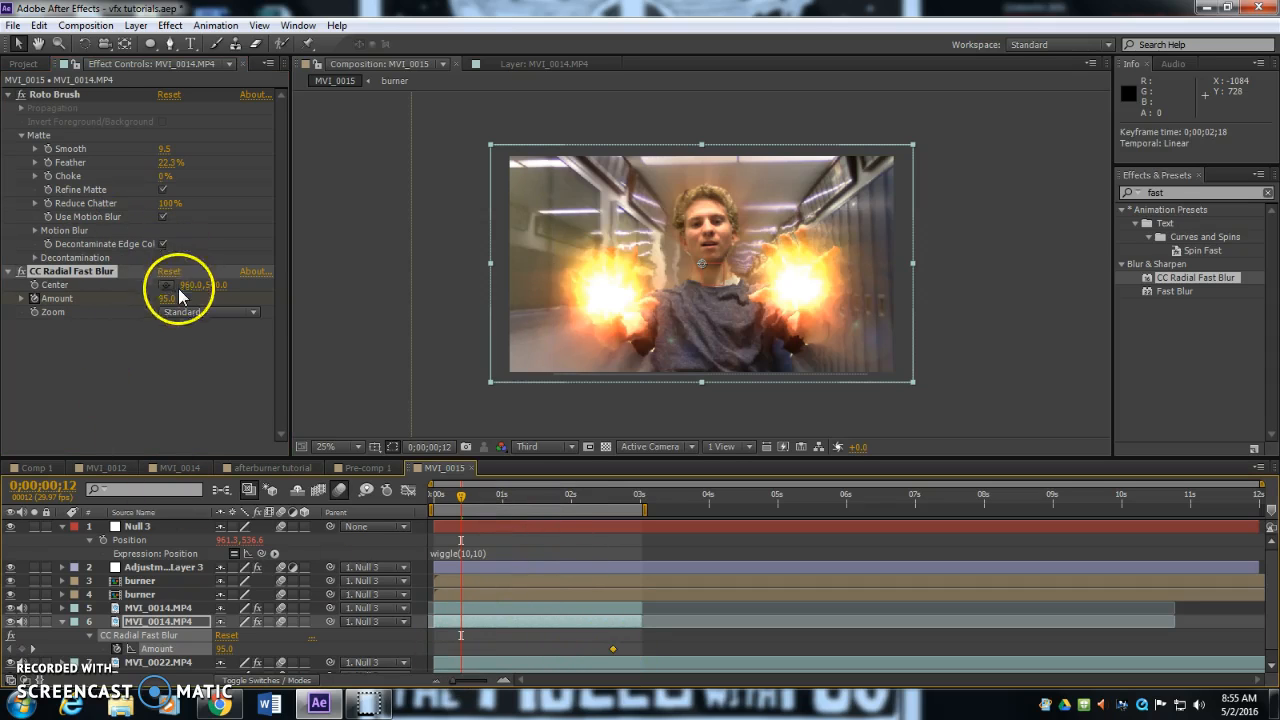
pyautogui.moveTo(167, 299); pyautogui.dragTo(72, 299)
pyautogui.moveTo(461, 648); pyautogui.dragTo(434, 648)
pyautogui.moveTo(613, 648); pyautogui.dragTo(585, 648)
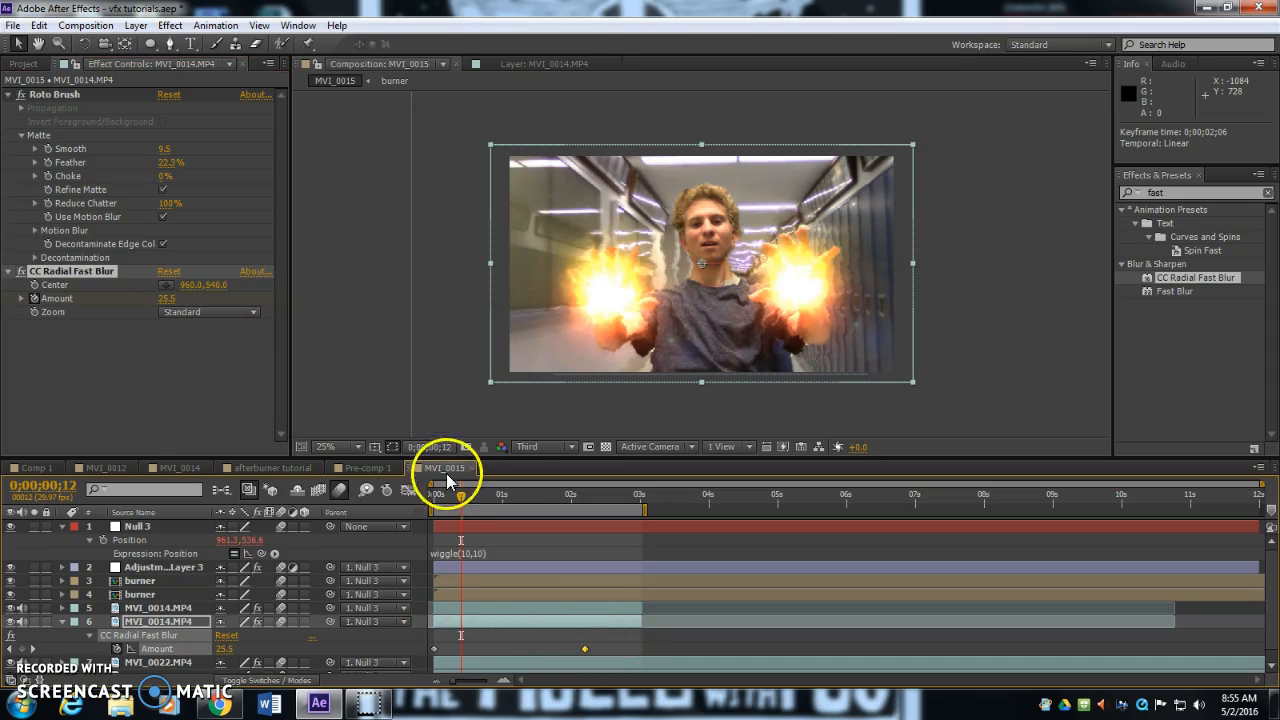
pyautogui.click(457, 495)
pyautogui.moveTo(467, 498); pyautogui.dragTo(603, 508)
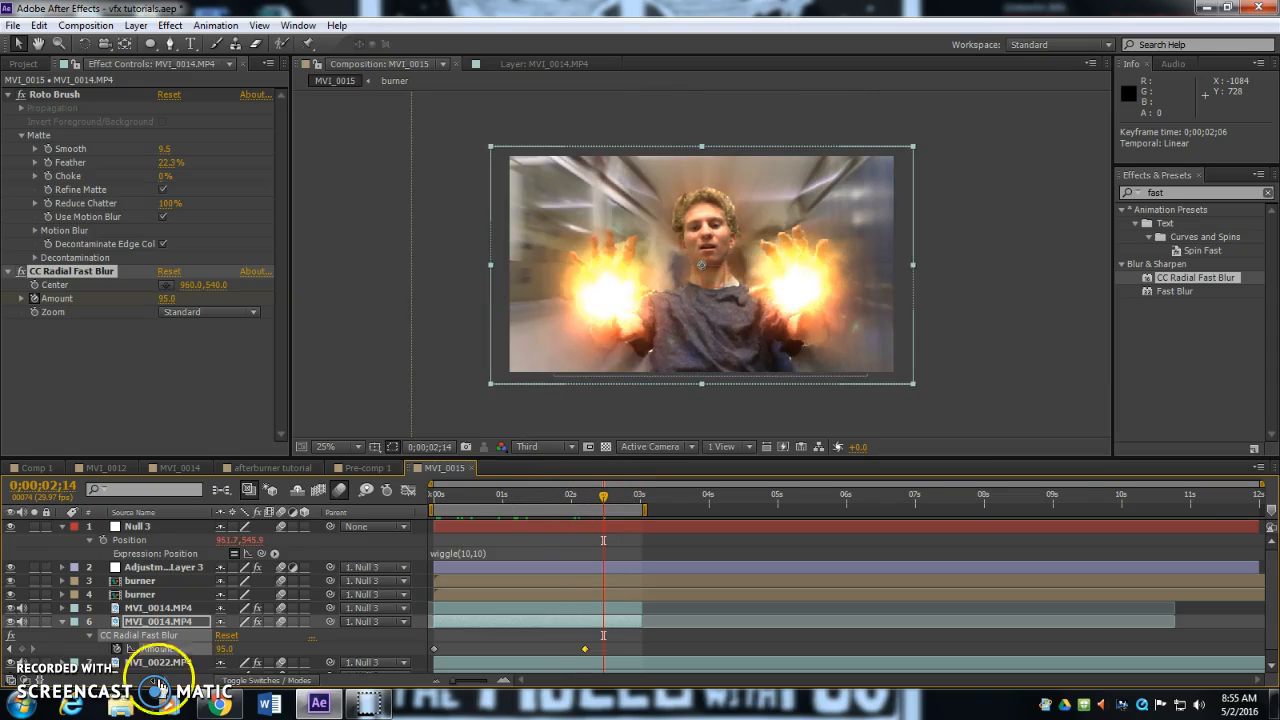